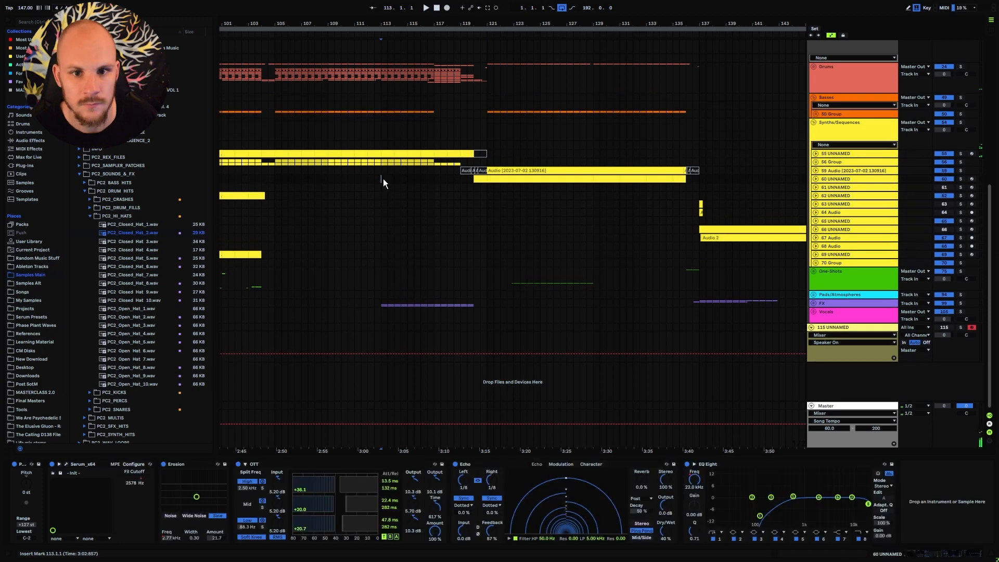
Step: Play the arrangement from bar 113 past bar 137 to hear the break leading into the next section
{"action": "key", "text": "space"}
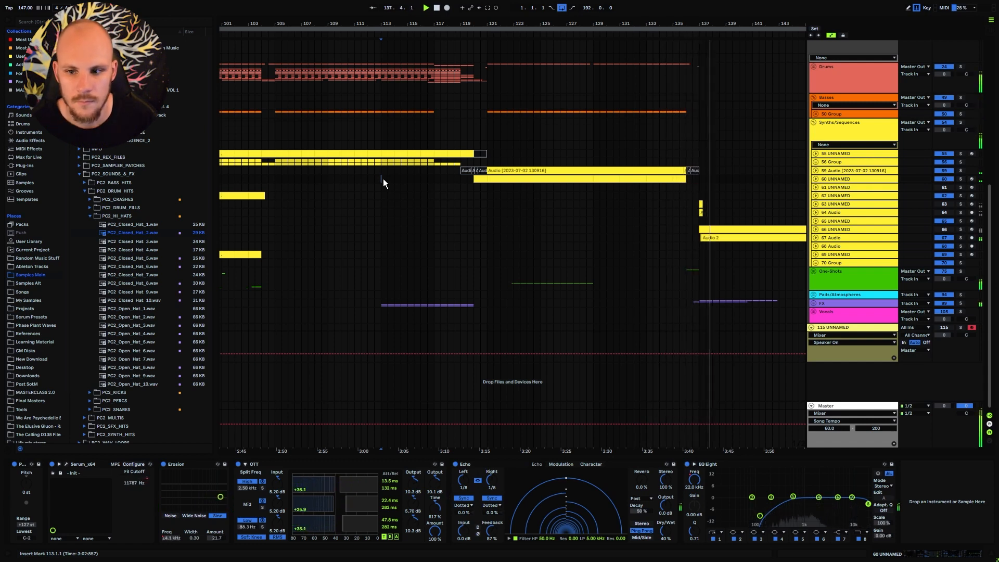
{"action": "key", "text": "space"}
{"action": "scroll", "coordinate": [488, 267], "scroll_direction": "down", "scroll_amount": 3}
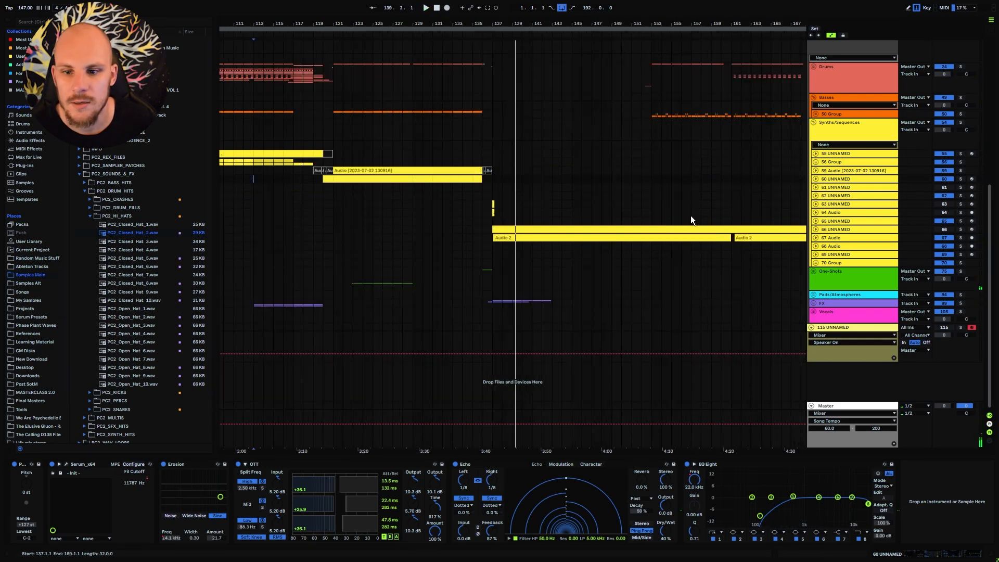
{"action": "left_click", "coordinate": [493, 237]}
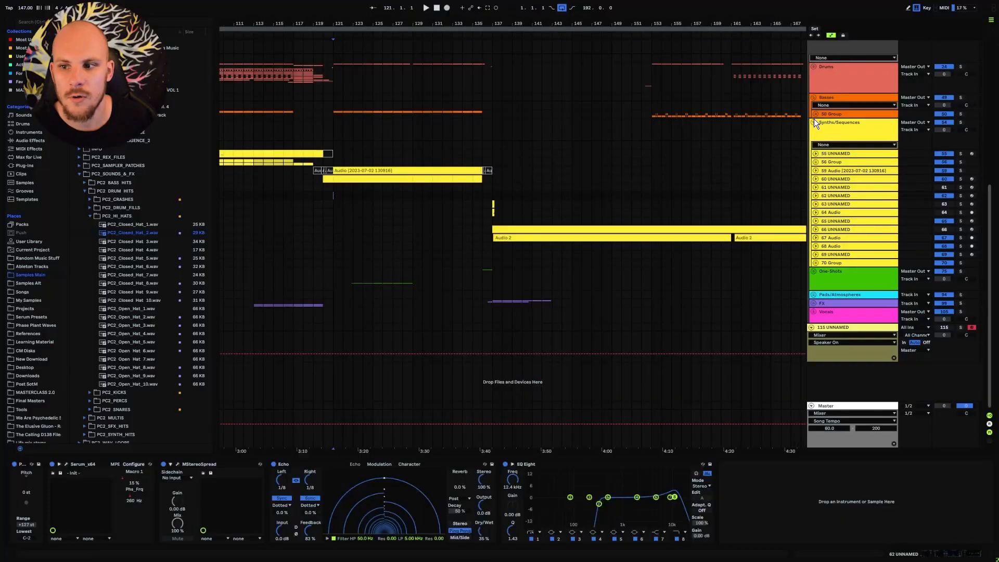
Step: Open the One-Shots group in place of Synths/Sequences and add a new MIDI track after track 93 with Serum loaded on it
{"action": "left_click", "coordinate": [814, 123]}
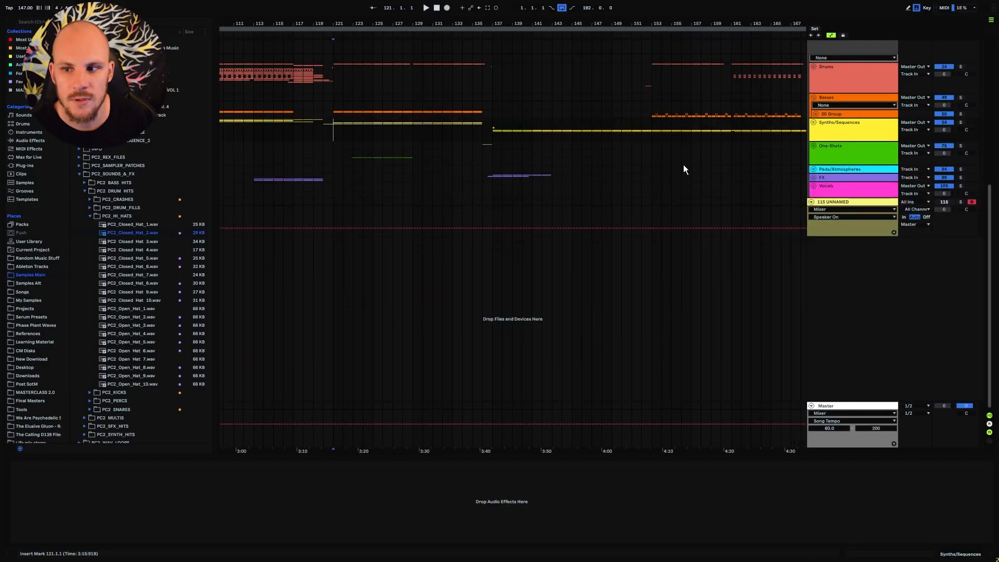
{"action": "left_click", "coordinate": [813, 146]}
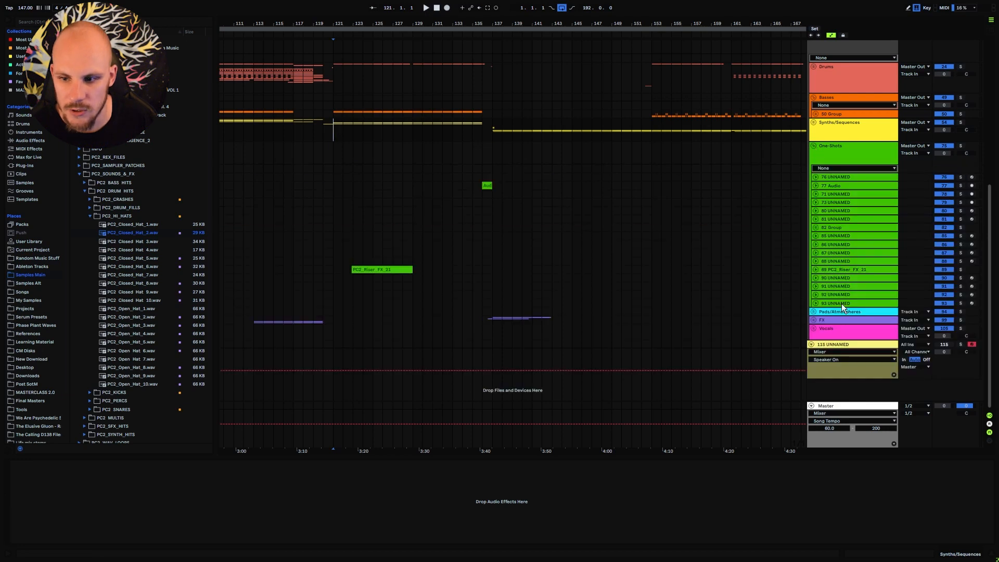
{"action": "left_click", "coordinate": [841, 304]}
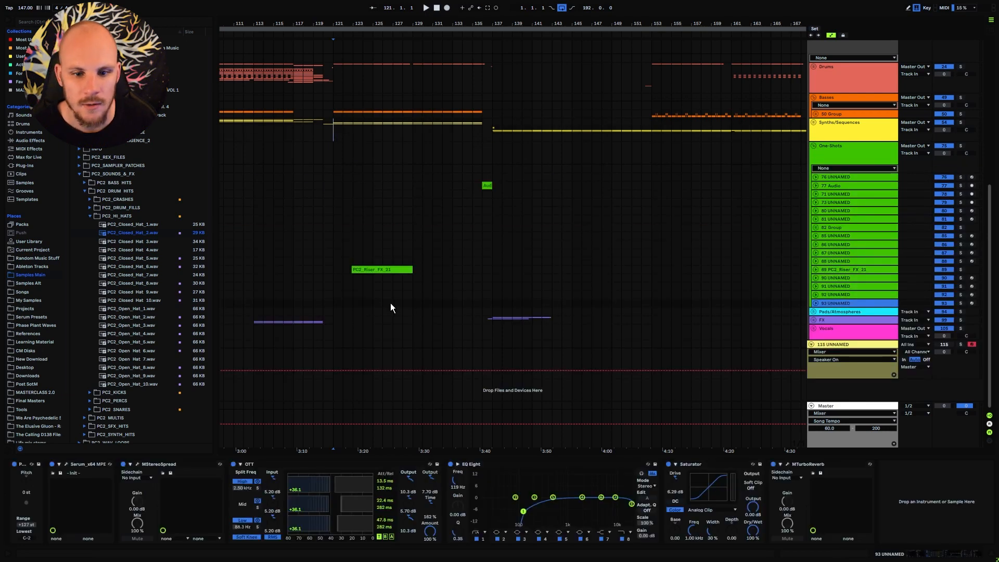
{"action": "key", "text": "ctrl+shift+t"}
{"action": "left_click", "coordinate": [384, 338]}
{"action": "right_click", "coordinate": [392, 325]}
{"action": "right_click", "coordinate": [392, 326]}
{"action": "mouse_move", "coordinate": [464, 100]}
{"action": "left_click", "coordinate": [521, 101]}
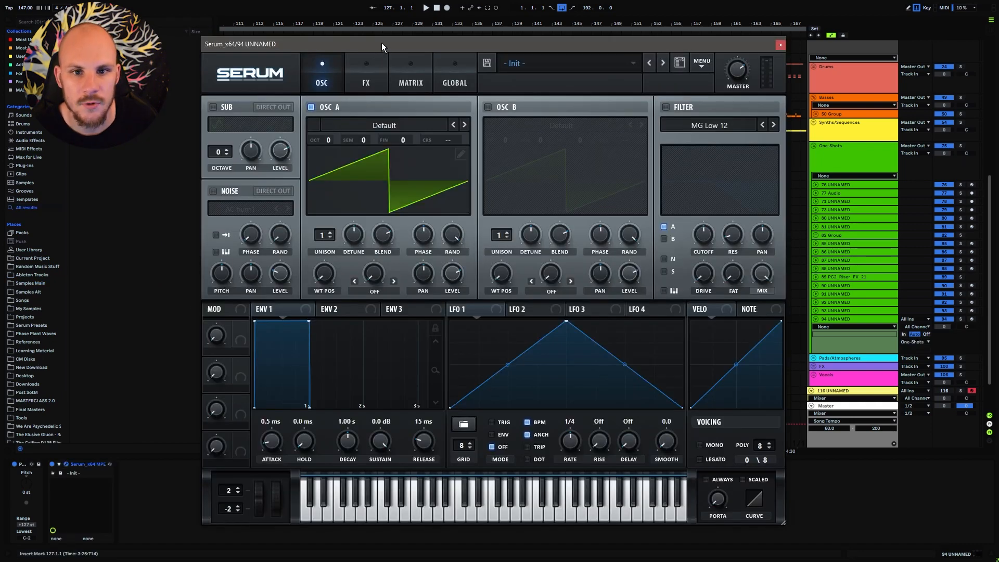
{"action": "left_click_drag", "start_coordinate": [382, 46], "coordinate": [405, 16]}
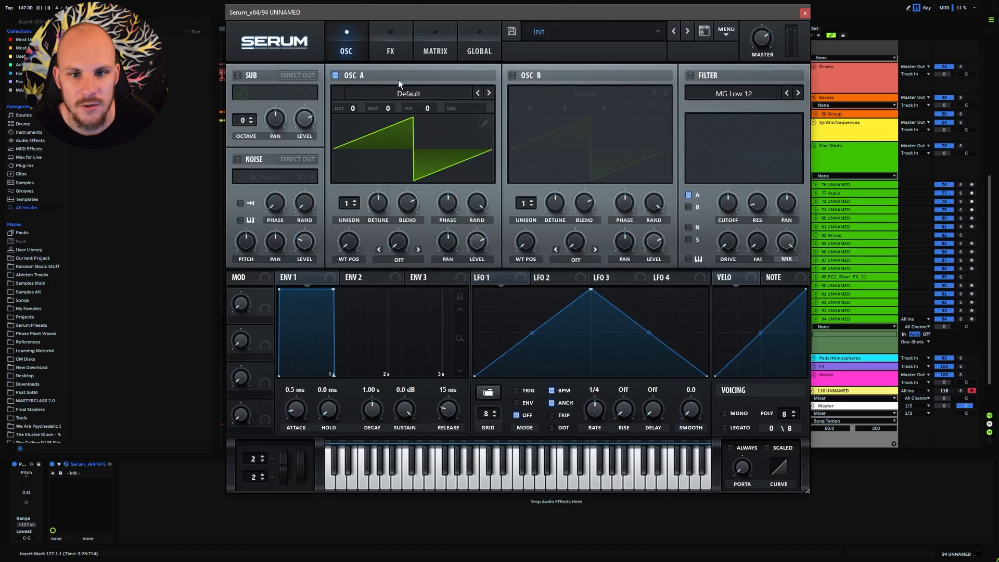
Step: Load wavetable 0843 from Projektor Tones Pack Vol.2, Part 07 into Serum's oscillator A
{"action": "left_click", "coordinate": [399, 95]}
{"action": "mouse_move", "coordinate": [394, 156]}
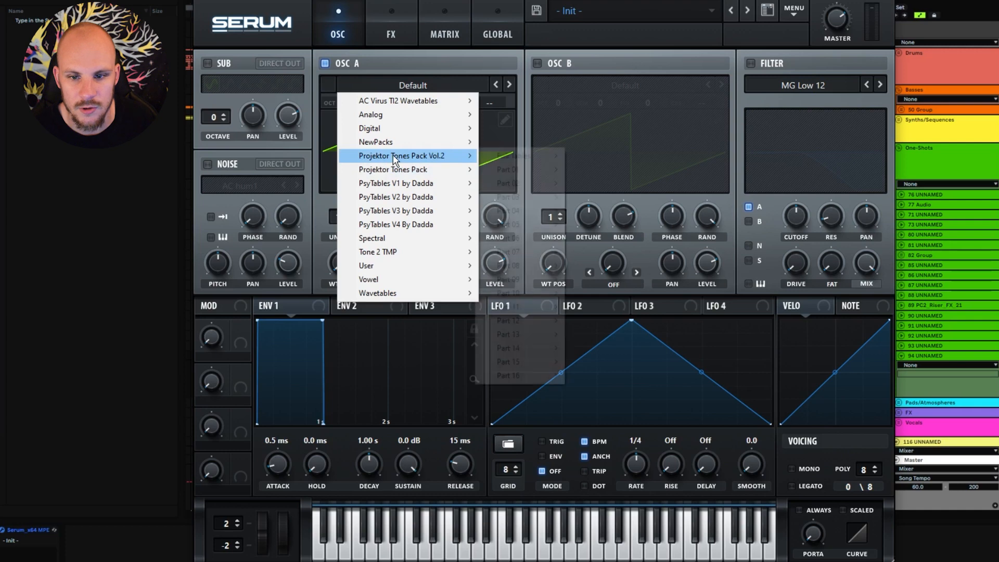
{"action": "mouse_move", "coordinate": [523, 250]}
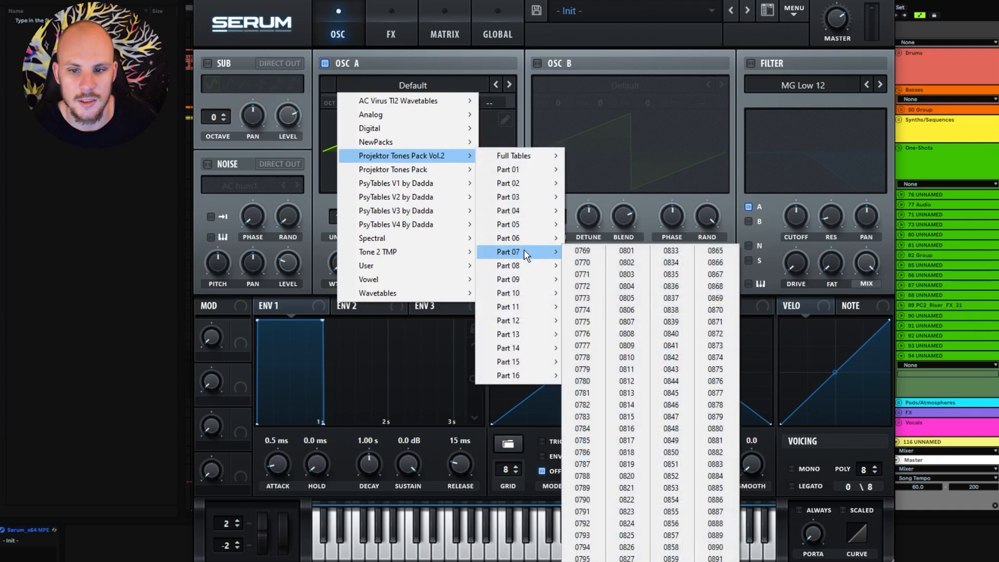
{"action": "left_click", "coordinate": [671, 384]}
{"action": "left_click", "coordinate": [343, 265]}
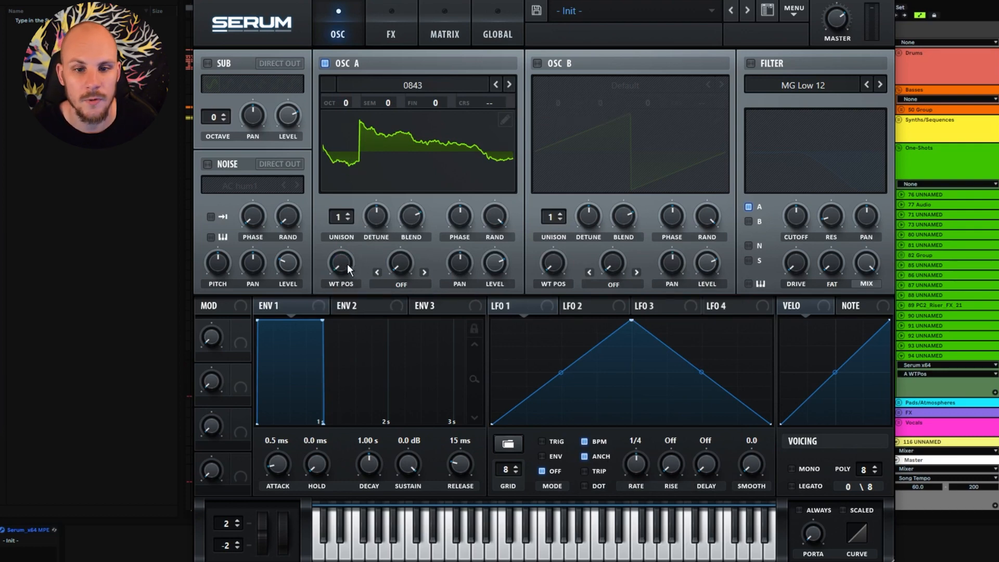
Step: Try Combination Table 3 from the Full Tables of Projektor Tones Pack Vol.2 in oscillator A and sweep its wavetable position
{"action": "left_click", "coordinate": [395, 85]}
{"action": "mouse_move", "coordinate": [411, 156]}
{"action": "mouse_move", "coordinate": [520, 155]}
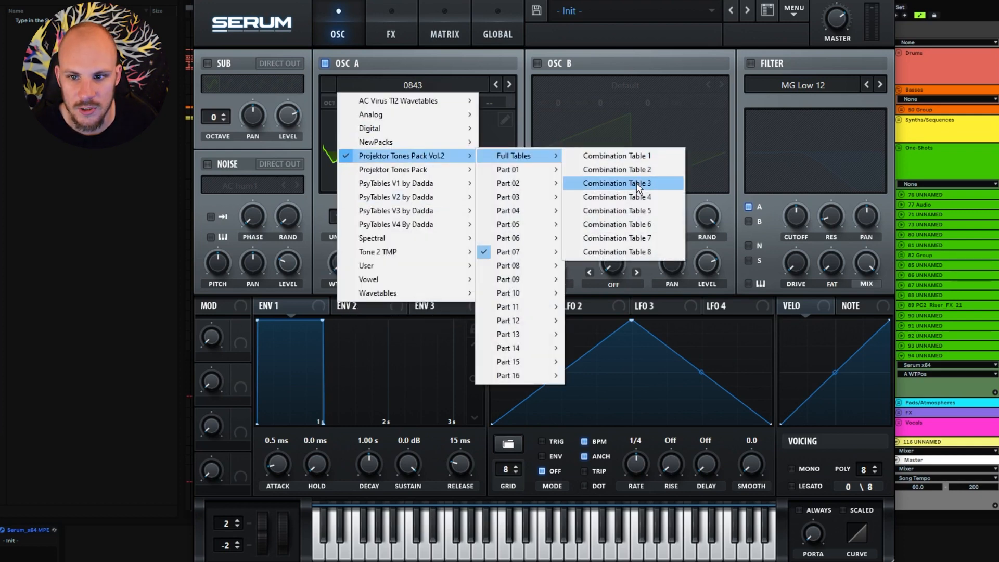
{"action": "left_click", "coordinate": [639, 183]}
{"action": "mouse_move", "coordinate": [339, 263]}
{"action": "left_mouse_down"}
{"action": "mouse_move", "coordinate": [369, 181]}
{"action": "mouse_move", "coordinate": [347, 271]}
{"action": "left_mouse_up"}
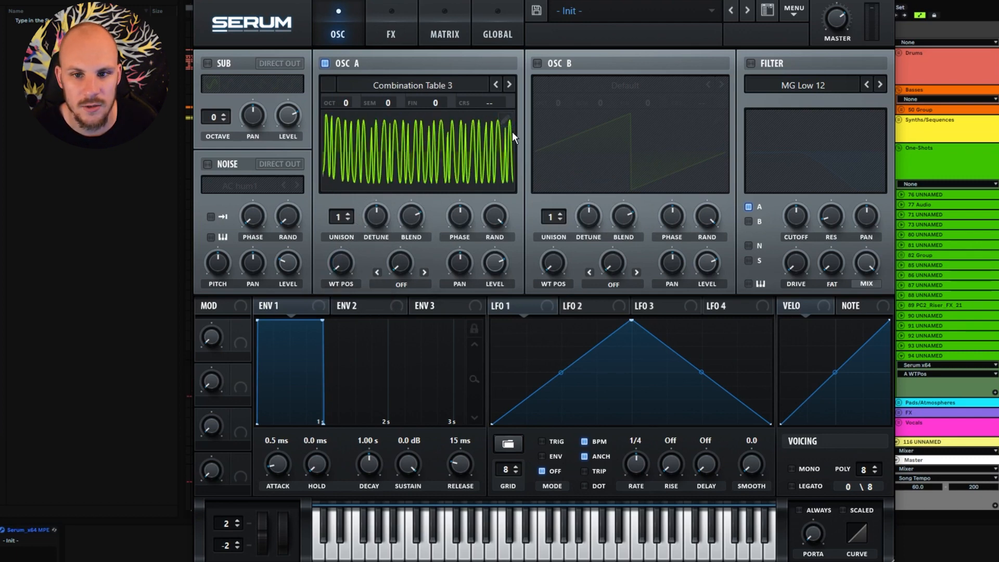
Step: Load wavetable 0839 from Projektor Tones Pack Vol.2 into oscillator A
{"action": "left_click_drag", "start_coordinate": [344, 256], "coordinate": [335, 359]}
{"action": "left_click_drag", "start_coordinate": [684, 326], "coordinate": [415, 293]}
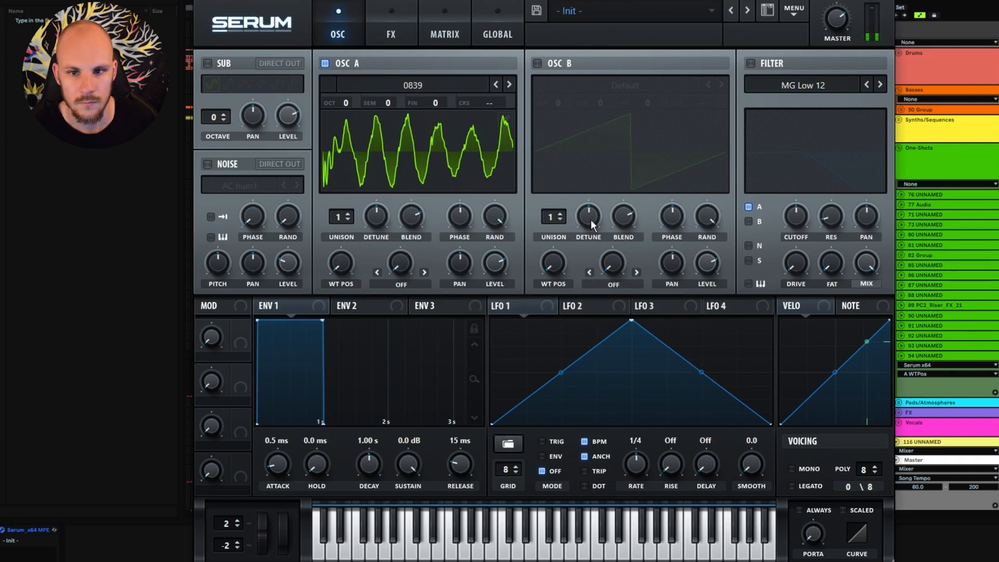
Step: Enable oscillator B and load wavetable 0942 from Projektor Tones Pack Vol.2, Part 08 into it
{"action": "left_click", "coordinate": [538, 64]}
{"action": "left_click", "coordinate": [604, 82]}
{"action": "mouse_move", "coordinate": [644, 163]}
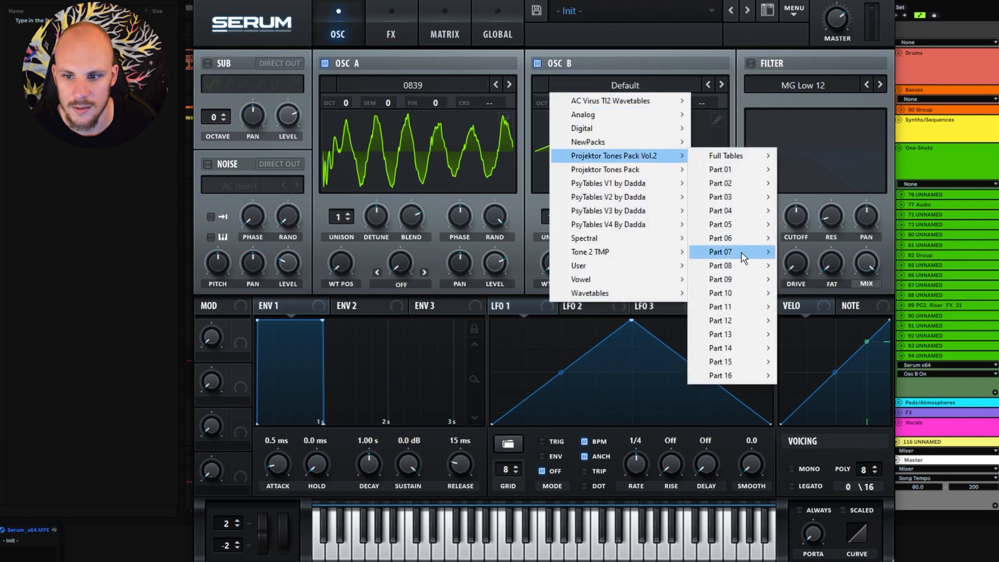
{"action": "mouse_move", "coordinate": [744, 268]}
{"action": "left_click", "coordinate": [840, 376]}
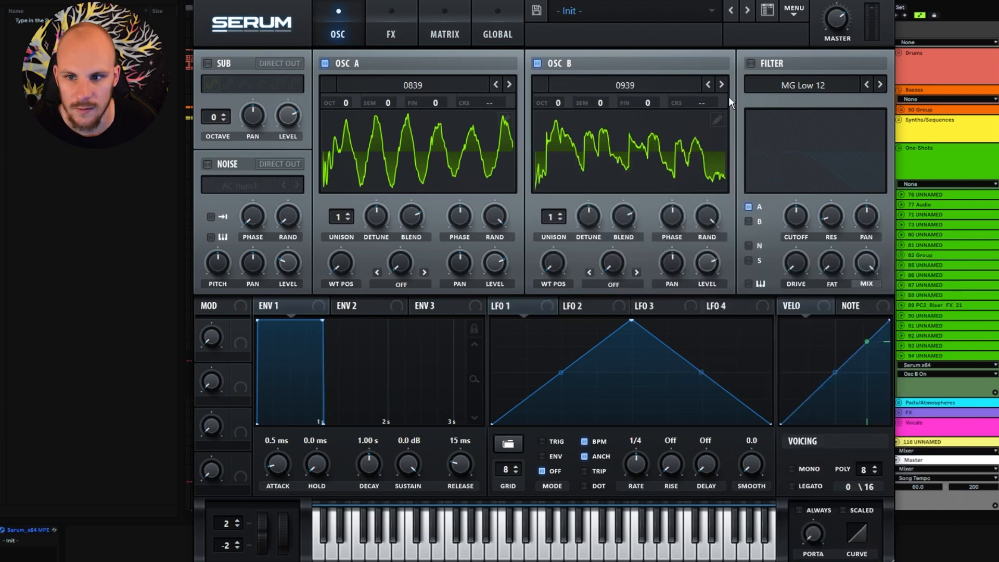
{"action": "left_click", "coordinate": [722, 84]}
{"action": "left_click", "coordinate": [721, 84]}
{"action": "left_click", "coordinate": [722, 84]}
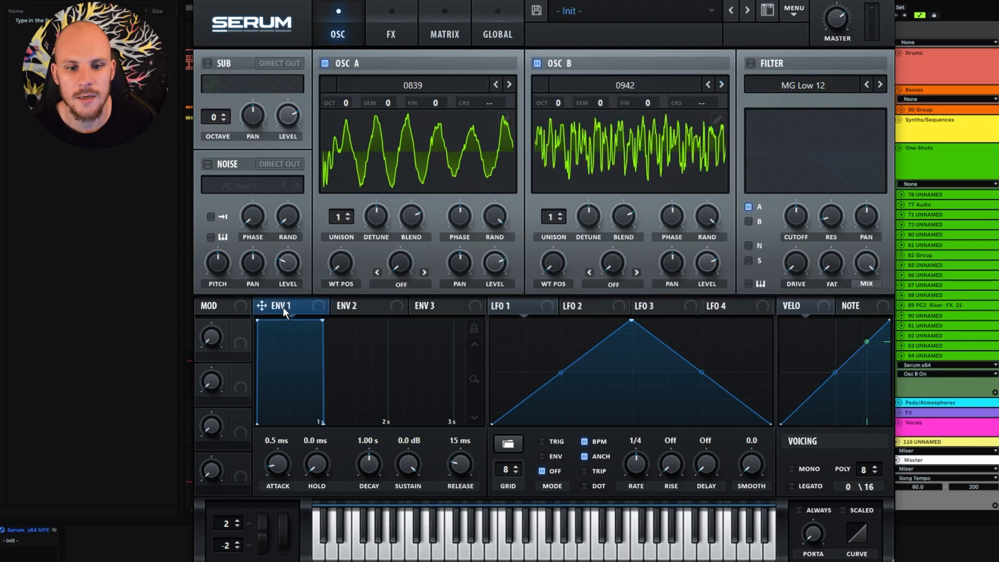
Step: Shape envelope 1 with a 193 ms decay, -3.6 dB sustain and 115 ms release
{"action": "left_click_drag", "start_coordinate": [409, 466], "coordinate": [366, 476]}
{"action": "left_click_drag", "start_coordinate": [461, 467], "coordinate": [462, 465]}
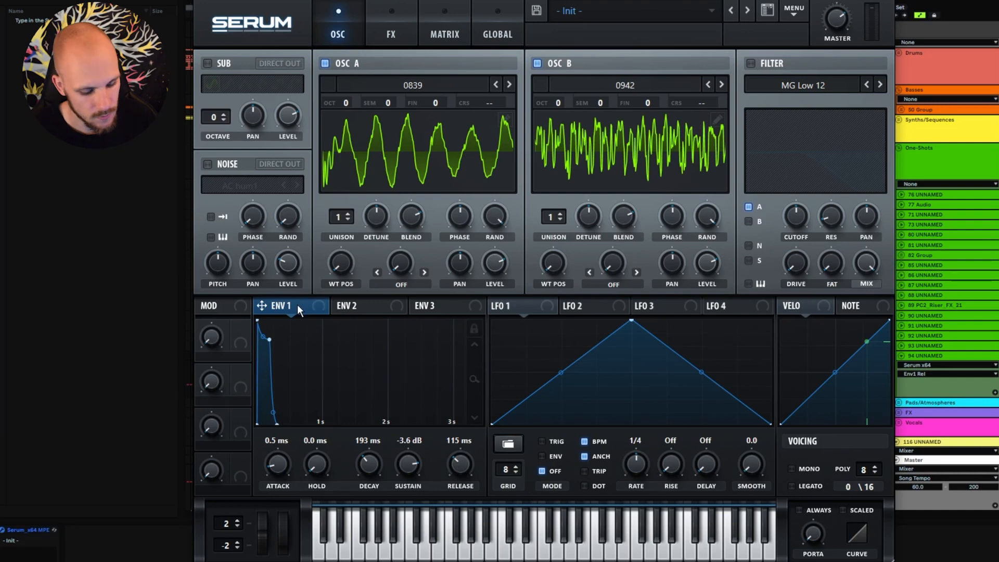
Step: Enable Serum's Hyper/Dimension effect with Retrig on, lower the Hyper mix and set the Dimension mix to 32%
{"action": "left_click", "coordinate": [391, 34]}
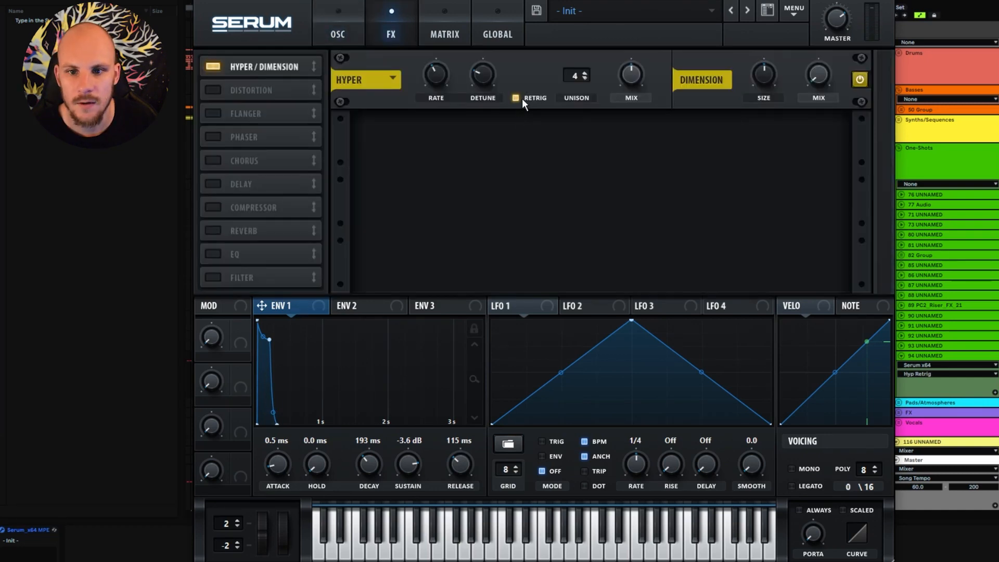
{"action": "mouse_move", "coordinate": [630, 81]}
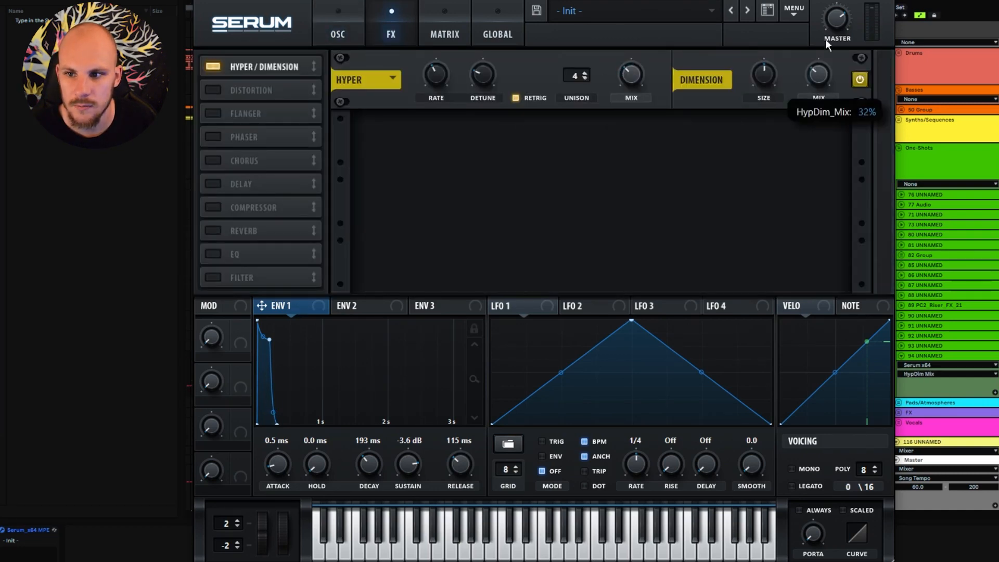
Step: Place the Distortion effect before Hyper/Dimension and set its type to Asym
{"action": "left_click_drag", "start_coordinate": [260, 90], "coordinate": [260, 66]}
{"action": "left_click", "coordinate": [475, 89]}
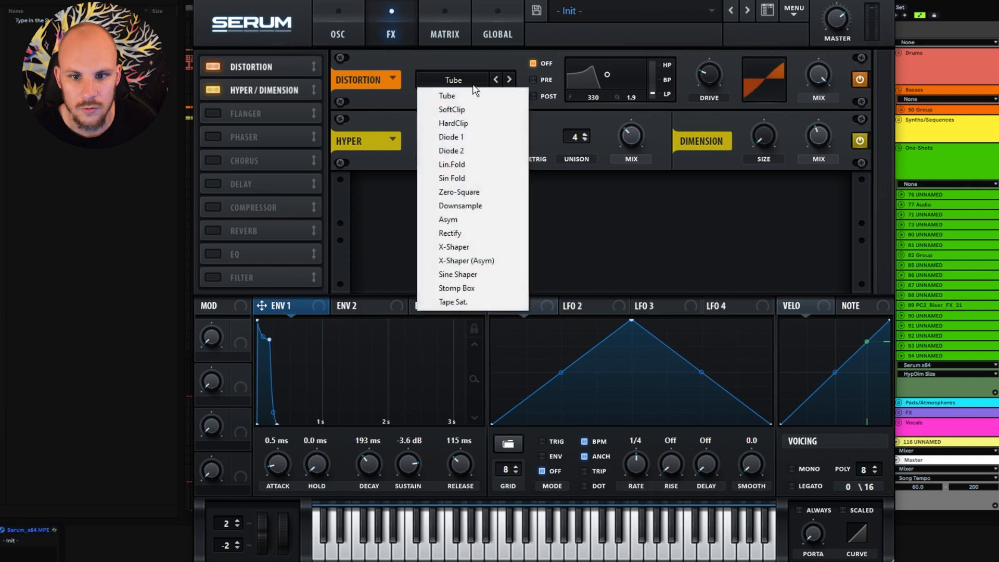
{"action": "left_click", "coordinate": [474, 219]}
Step: Fine-tune the mix amounts of the Hyper and Dimension effects
{"action": "left_click_drag", "start_coordinate": [631, 145], "coordinate": [626, 162]}
{"action": "left_click_drag", "start_coordinate": [812, 134], "coordinate": [817, 125]}
{"action": "left_click", "coordinate": [636, 139]}
Step: Adjust the drive and wet mix of the Asym distortion
{"action": "left_click_drag", "start_coordinate": [717, 74], "coordinate": [715, 67]}
{"action": "left_click", "coordinate": [818, 74]}
{"action": "left_click", "coordinate": [825, 73]}
{"action": "left_click_drag", "start_coordinate": [823, 73], "coordinate": [764, 226]}
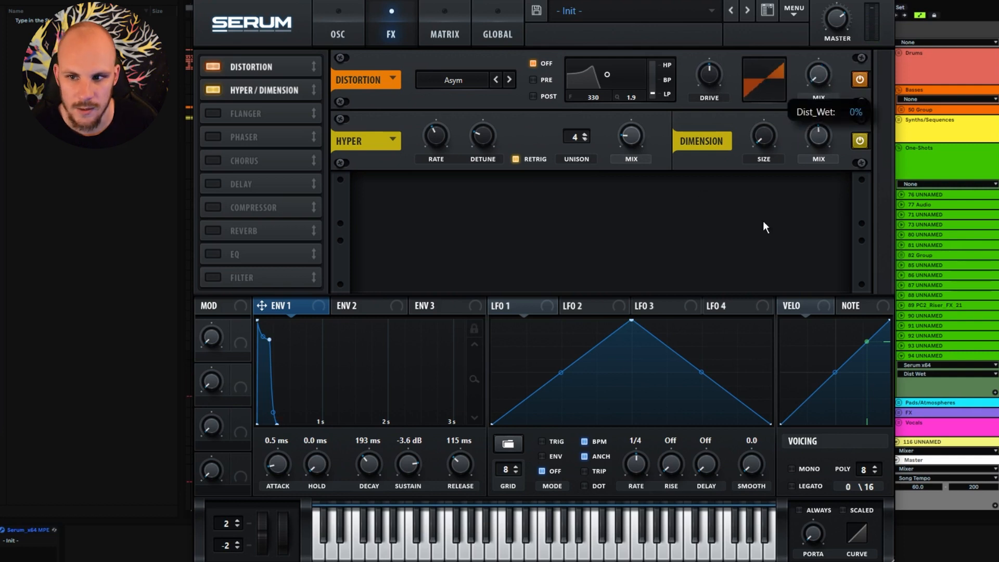
{"action": "left_click_drag", "start_coordinate": [822, 84], "coordinate": [804, 75]}
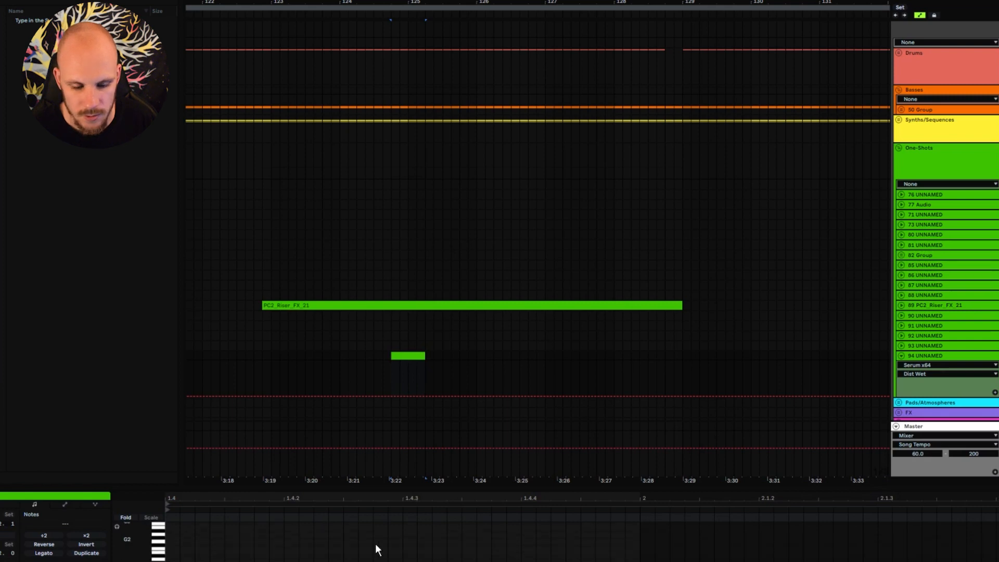
Step: Enter short A#0 notes at 1.4.2, 1.4.3 and 1.4.4 in the new MIDI clip on track 94
{"action": "scroll", "coordinate": [206, 536], "scroll_direction": "down", "scroll_amount": 5}
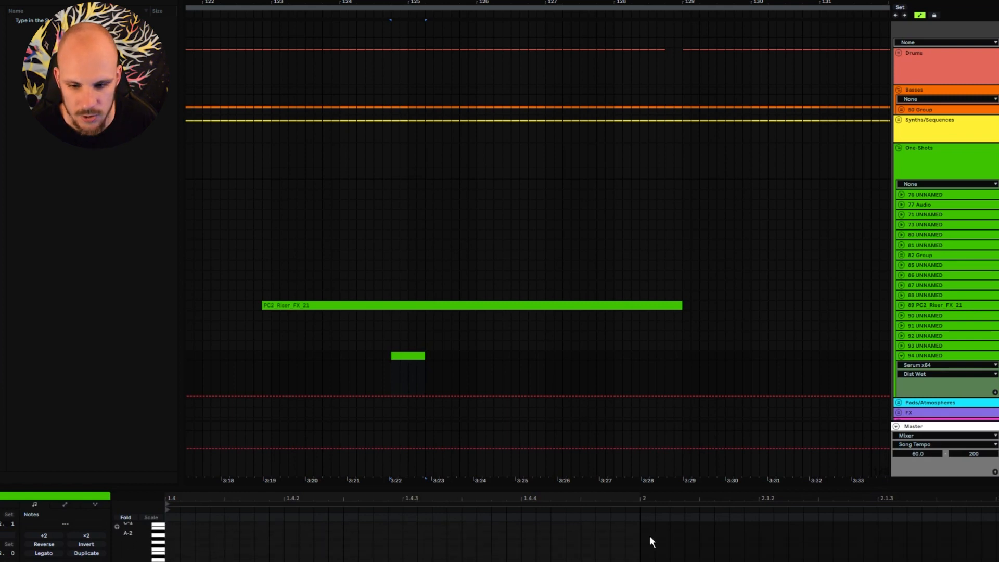
{"action": "scroll", "coordinate": [344, 548], "scroll_direction": "up", "scroll_amount": 6}
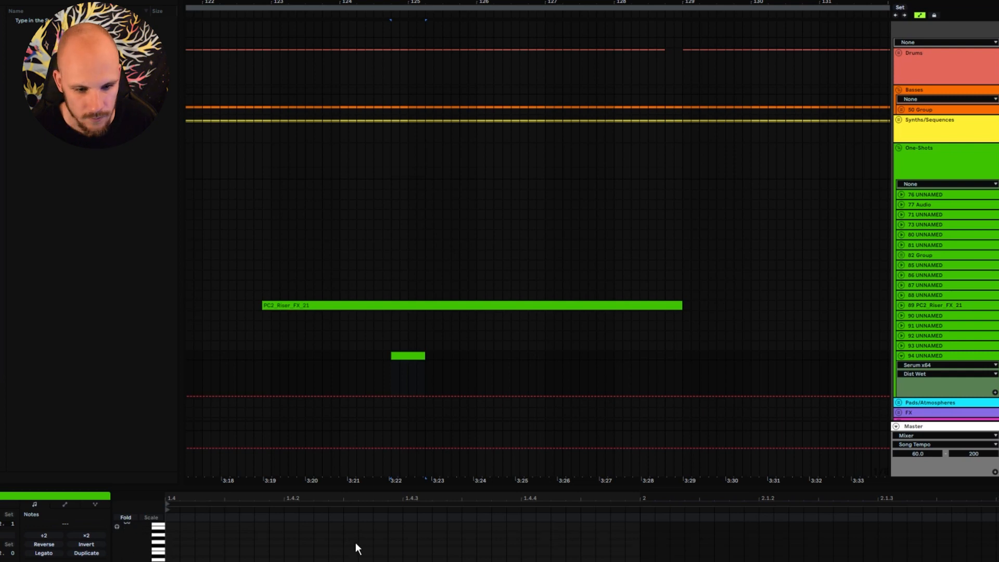
{"action": "left_click", "coordinate": [407, 557]}
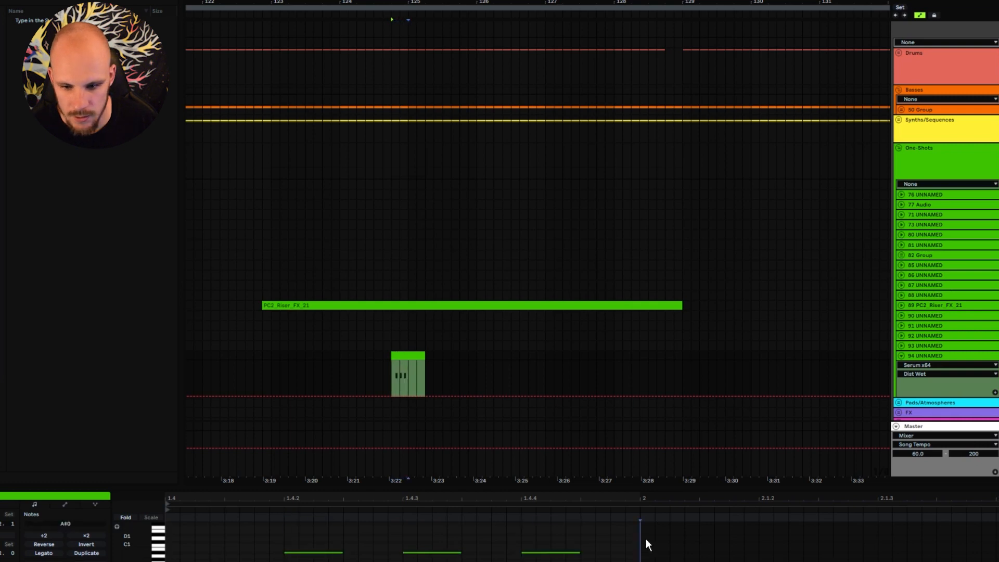
Step: Add a long sustained A#0 note starting at bar 2 of the clip and play it back
{"action": "key", "text": "shift+Right"}
{"action": "key", "text": "shift+Right"}
{"action": "key", "text": "shift+Right"}
{"action": "key", "text": "shift+Right"}
{"action": "key", "text": "shift+Right"}
{"action": "key", "text": "shift+Right"}
{"action": "key", "text": "shift+Right"}
{"action": "key", "text": "shift+Right"}
{"action": "key", "text": "shift+Right"}
{"action": "key", "text": "shift+Right"}
{"action": "key", "text": "shift+Right"}
{"action": "key", "text": "shift+Right"}
{"action": "key", "text": "shift+Right"}
{"action": "key", "text": "shift+Right"}
{"action": "key", "text": "shift+Right"}
{"action": "key", "text": "shift+Right"}
{"action": "key", "text": "shift+Right"}
{"action": "key", "text": "shift+Right"}
{"action": "key", "text": "shift+Right"}
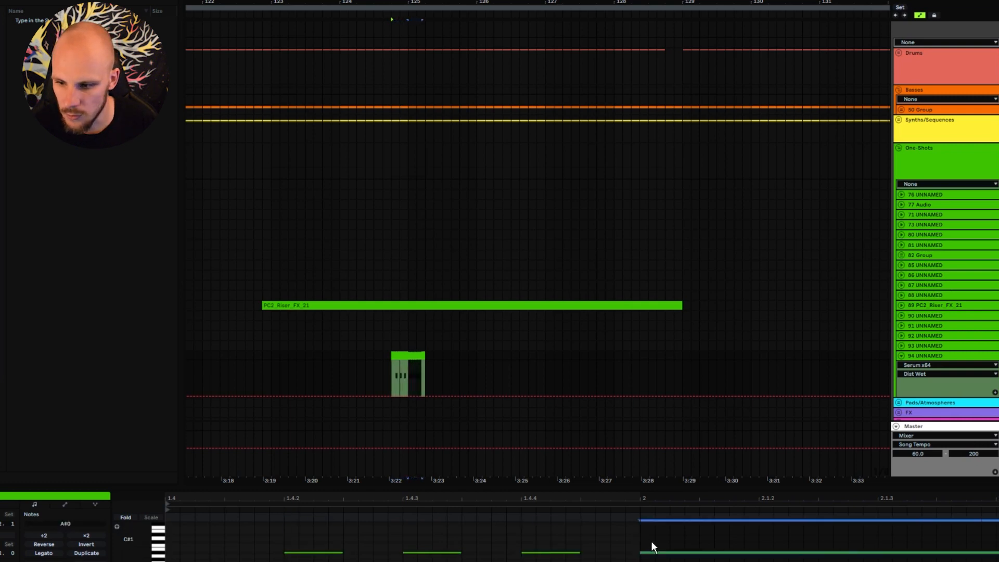
{"action": "key", "text": "space"}
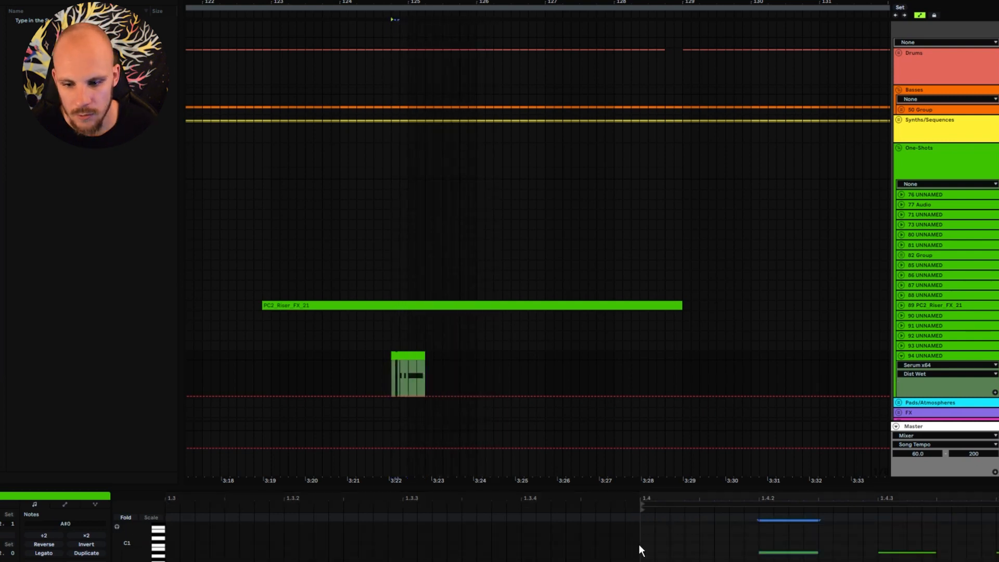
Step: Add a short A#0 note at position 1.4 of the clip and play the phrase
{"action": "double_click", "coordinate": [640, 548]}
{"action": "key", "text": "space"}
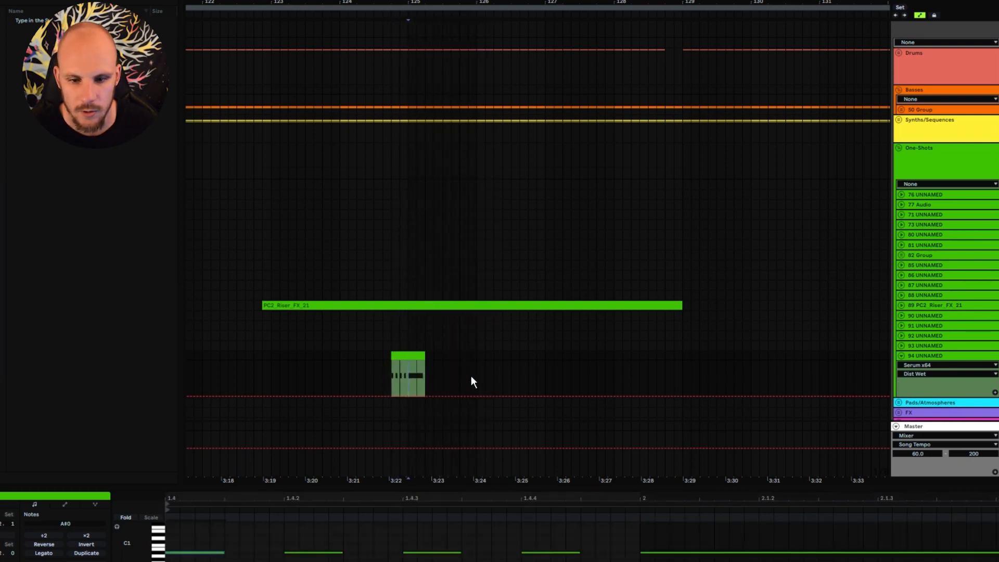
{"action": "key", "text": "space"}
Step: Insert LFOTool after Serum on track 94
{"action": "right_click", "coordinate": [471, 376]}
{"action": "right_click", "coordinate": [470, 375]}
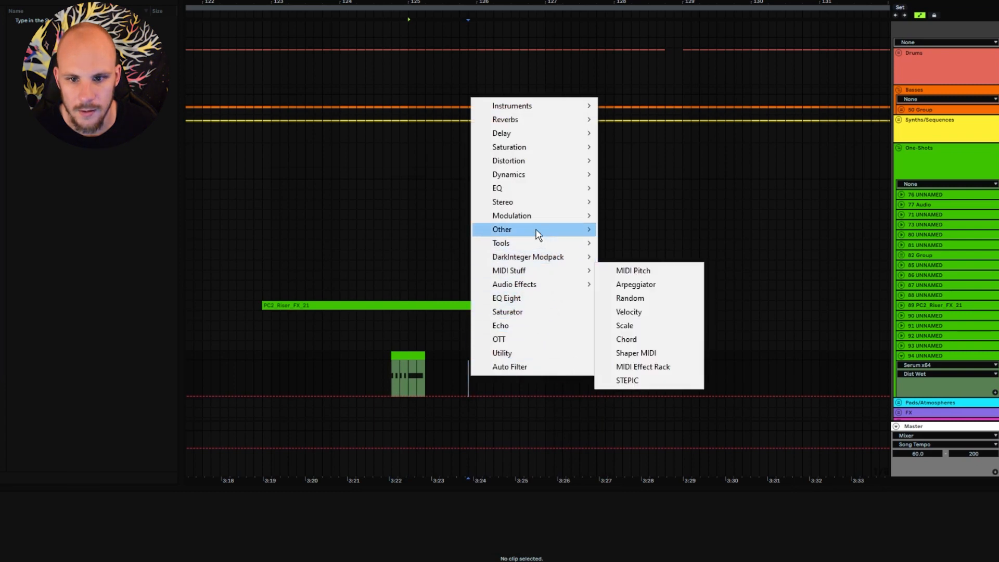
{"action": "mouse_move", "coordinate": [583, 218]}
{"action": "left_click", "coordinate": [648, 513]}
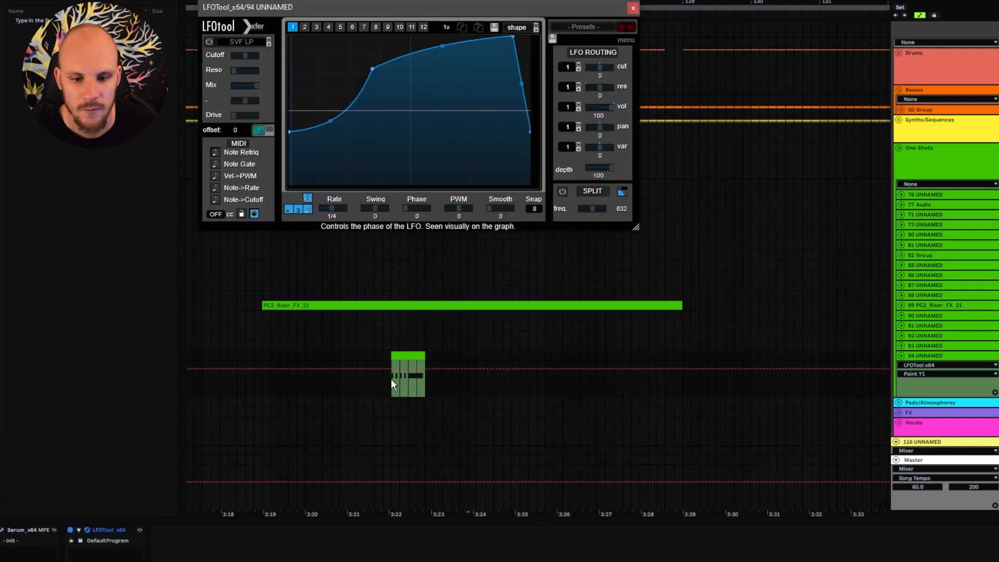
Step: Automate LFOTool's LFO depth to drop to 0 at the start of the clip's long note, and play it back
{"action": "left_click", "coordinate": [604, 164]}
{"action": "left_click_drag", "start_coordinate": [402, 363], "coordinate": [395, 393]}
{"action": "key", "text": "space"}
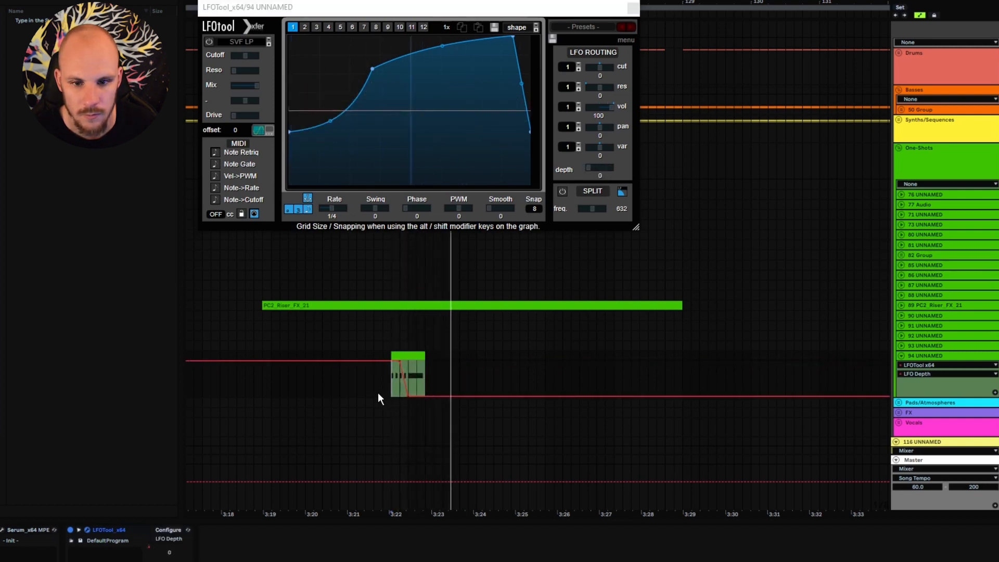
Step: Reshape LFOTool's volume curve by lowering its starting point and moving the upper bend point slightly later
{"action": "left_click_drag", "start_coordinate": [290, 133], "coordinate": [288, 171]}
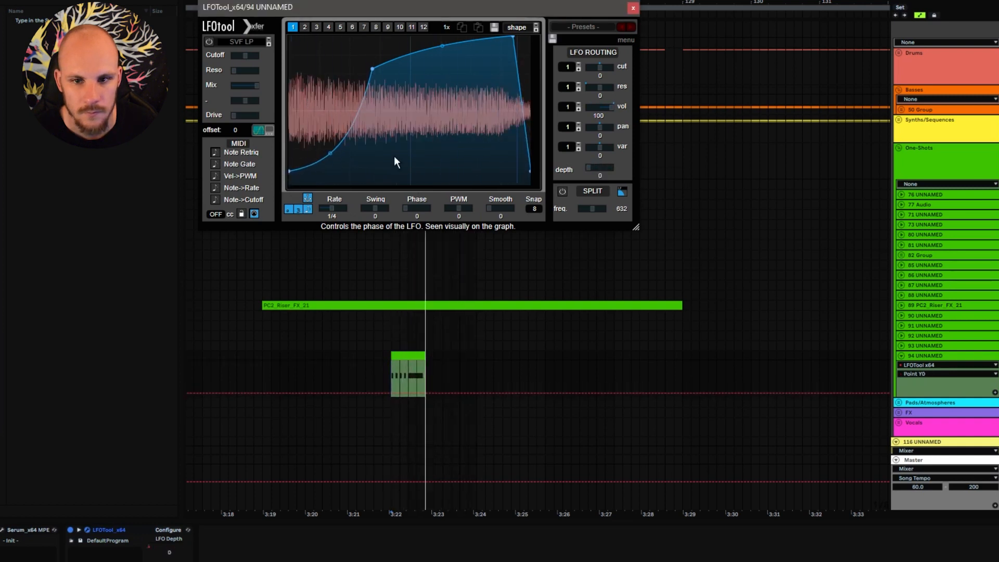
{"action": "left_click_drag", "start_coordinate": [371, 68], "coordinate": [391, 72]}
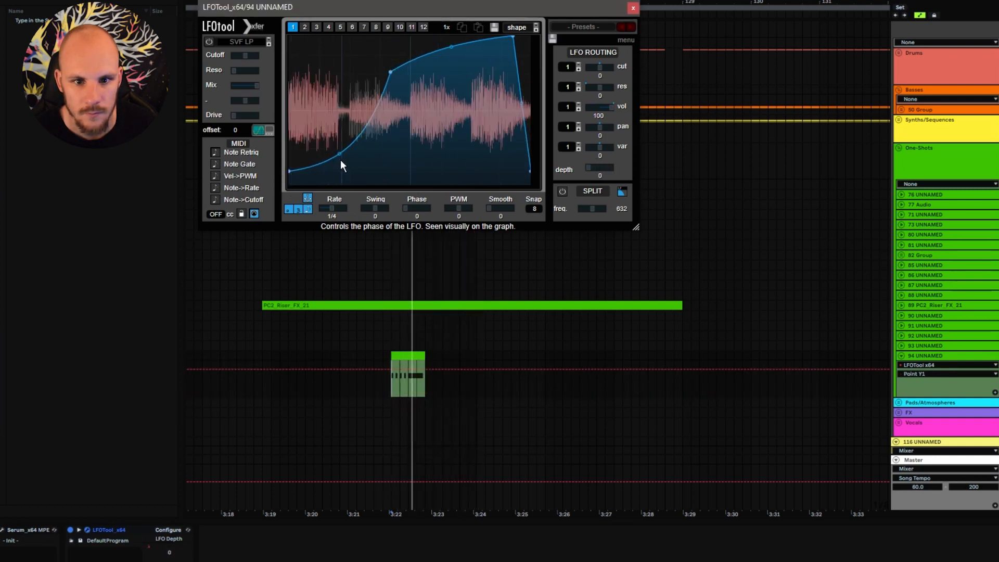
Step: Add OTT and a Saturator to track 94's effects chain between Serum and LFOTool
{"action": "right_click", "coordinate": [373, 560]}
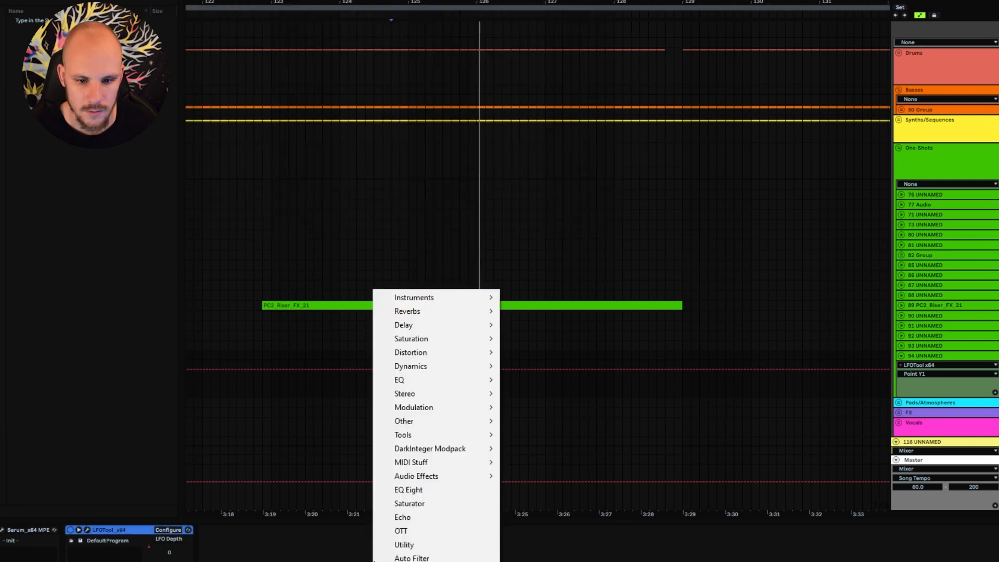
{"action": "left_click", "coordinate": [414, 532]}
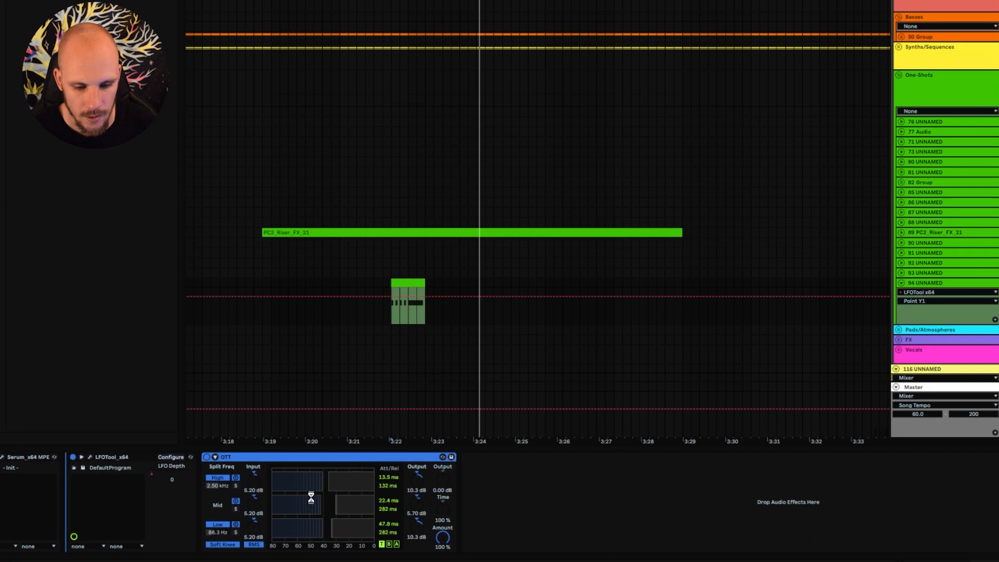
{"action": "right_click", "coordinate": [550, 498]}
{"action": "left_click", "coordinate": [577, 437]}
Step: Insert bx_stereomaker between OTT and Saturator, and raise its Tone and Stereo-Exp amounts
{"action": "right_click", "coordinate": [663, 499]}
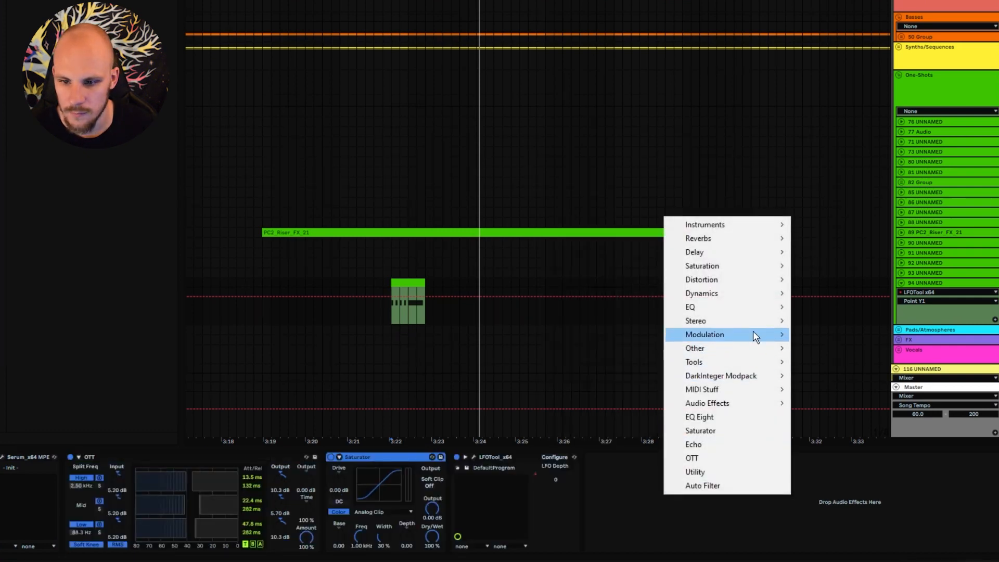
{"action": "mouse_move", "coordinate": [756, 320]}
{"action": "left_click", "coordinate": [853, 74]}
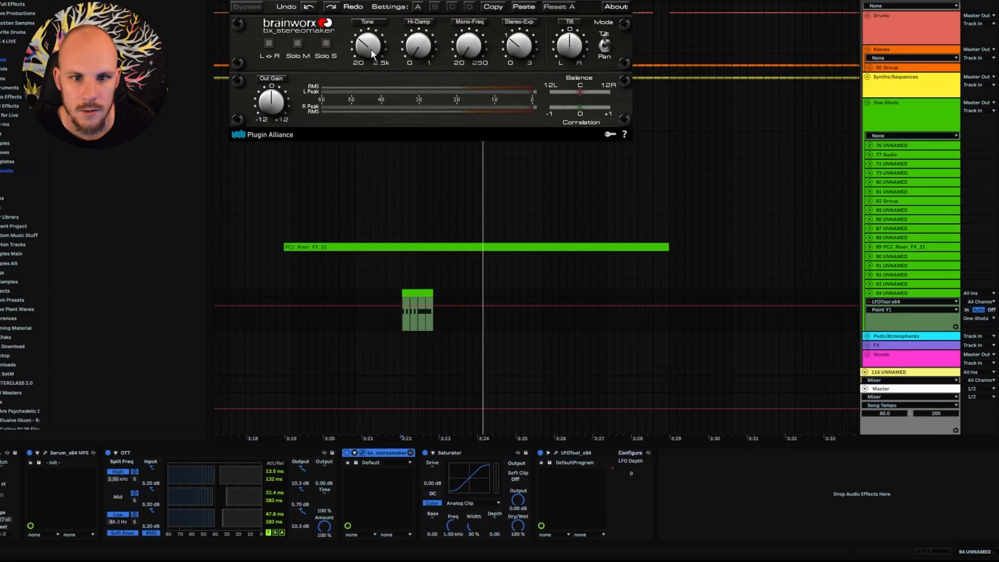
{"action": "left_click_drag", "start_coordinate": [373, 53], "coordinate": [378, 45]}
{"action": "left_click_drag", "start_coordinate": [519, 48], "coordinate": [521, 44]}
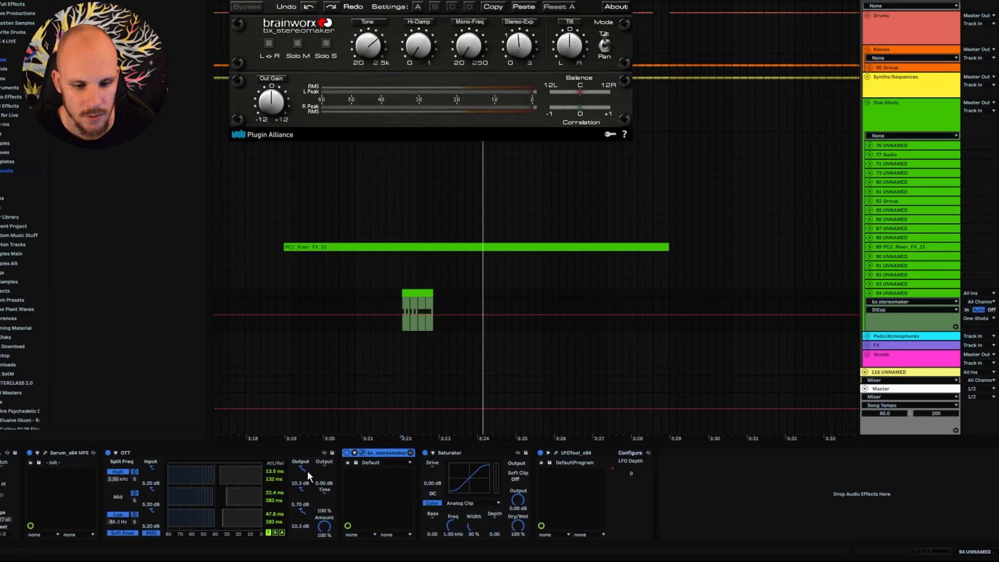
Step: Set Saturator's drive to 2 dB with Soft Clip on, and play the one-shot clip
{"action": "left_click", "coordinate": [433, 473]}
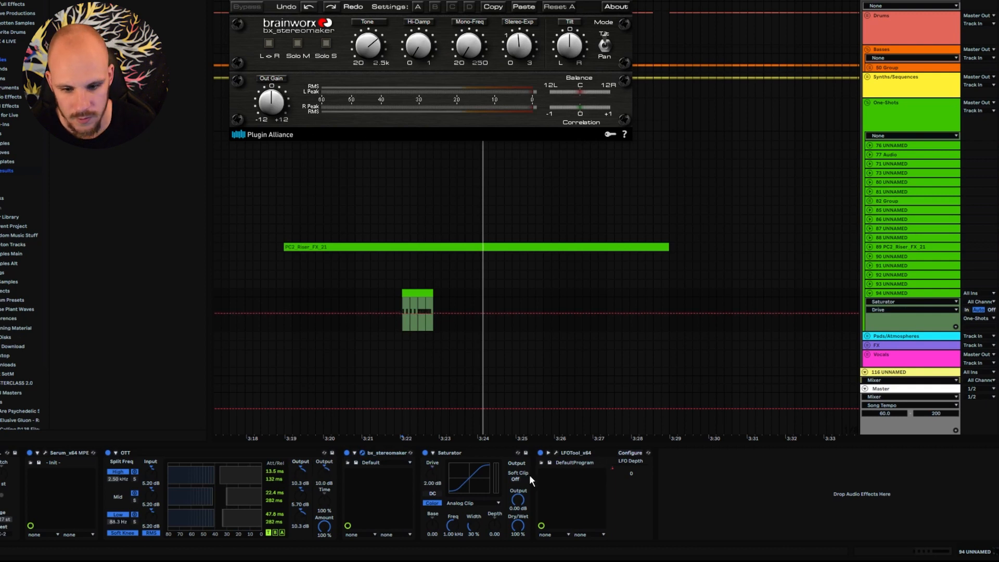
{"action": "left_click", "coordinate": [516, 477]}
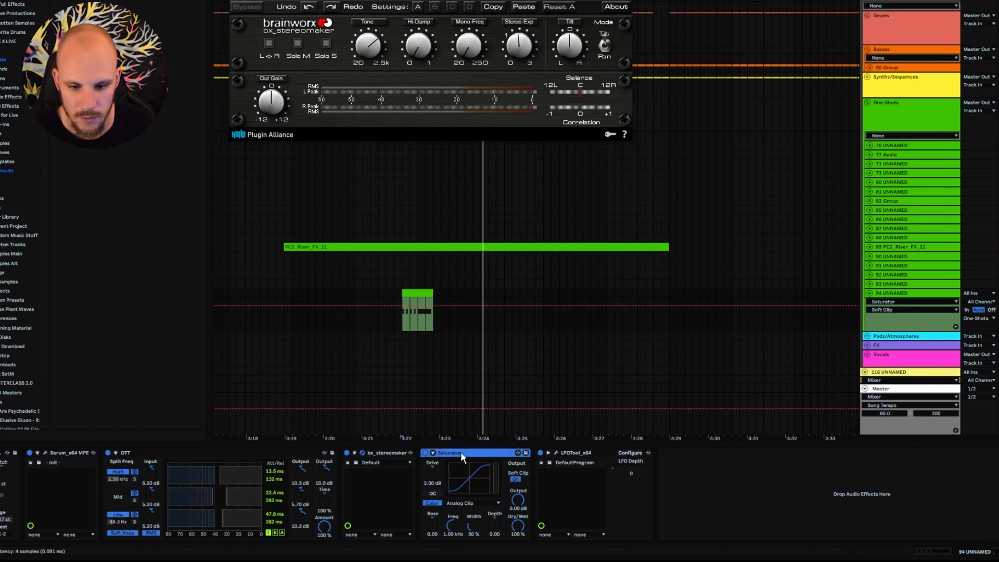
{"action": "left_click", "coordinate": [402, 294]}
{"action": "key", "text": "space"}
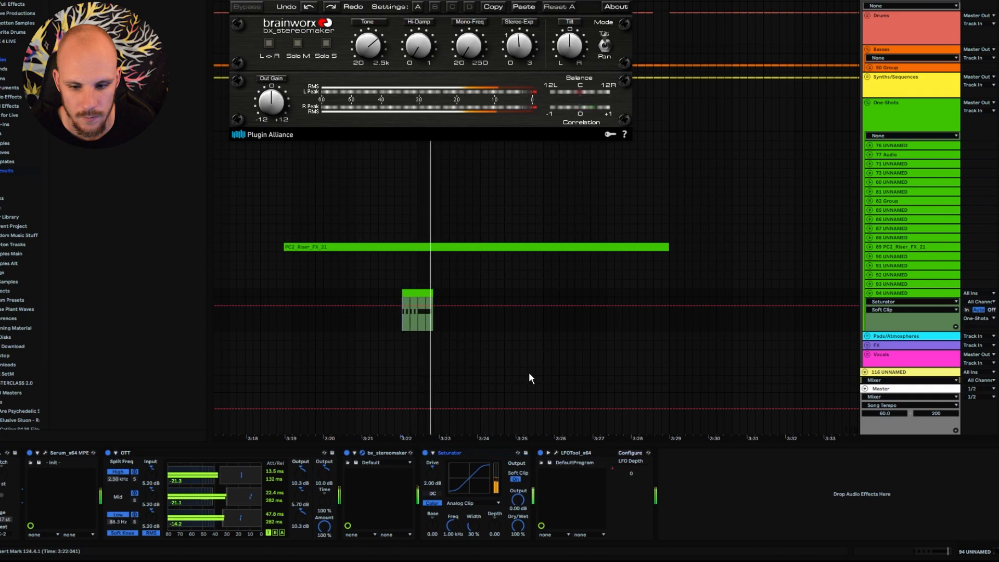
{"action": "key", "text": "space"}
Step: Set OTT's amount to 34% and output to 9.3 dB during playback, and lower track 94's volume
{"action": "left_click_drag", "start_coordinate": [324, 526], "coordinate": [324, 559]}
{"action": "left_click", "coordinate": [325, 470]}
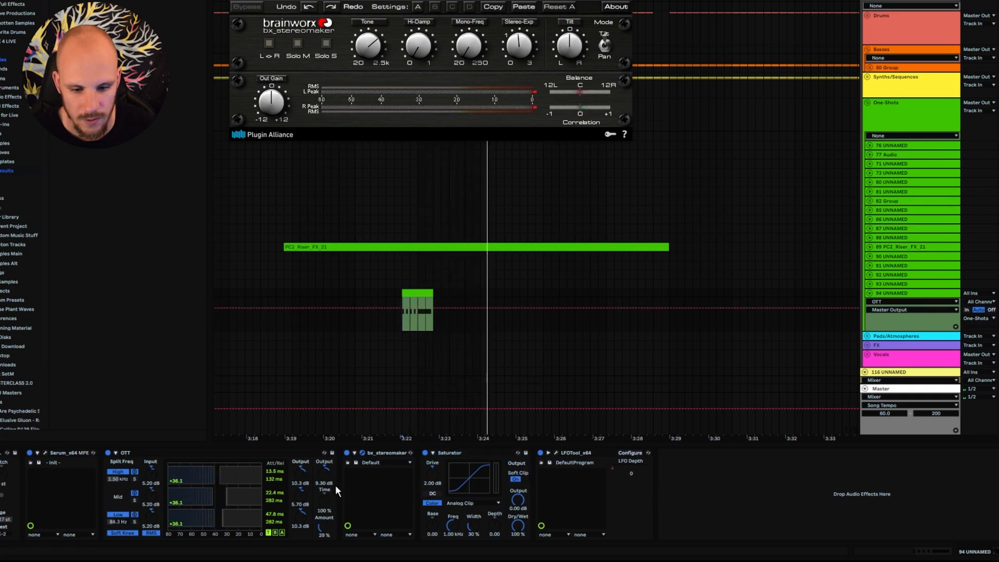
{"action": "key", "text": "space"}
{"action": "left_click", "coordinate": [324, 528]}
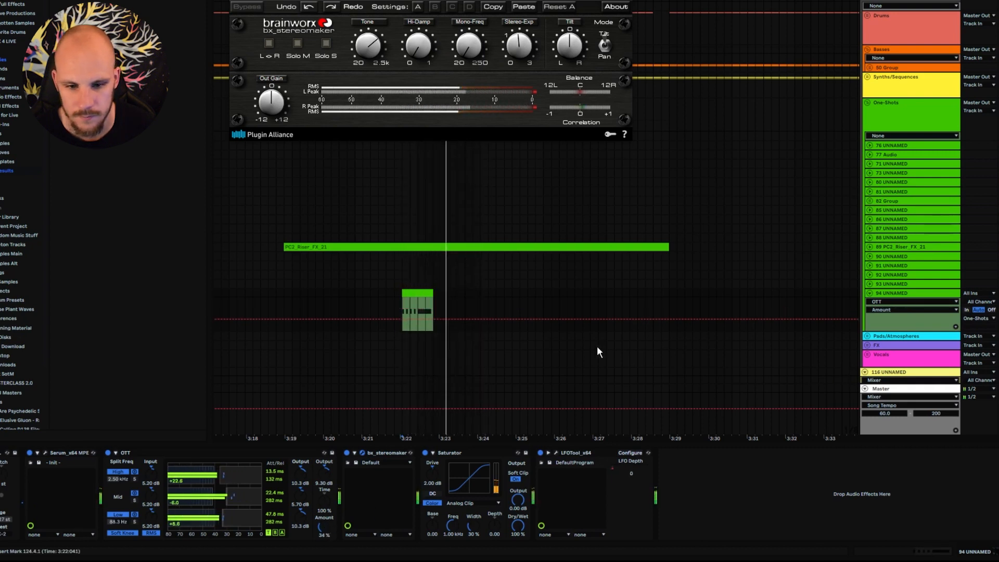
{"action": "left_click_drag", "start_coordinate": [997, 302], "coordinate": [997, 315]}
Step: Add Echo after LFOTool, followed by an EQ Eight with its low cut at 91.8 Hz
{"action": "right_click", "coordinate": [729, 477]}
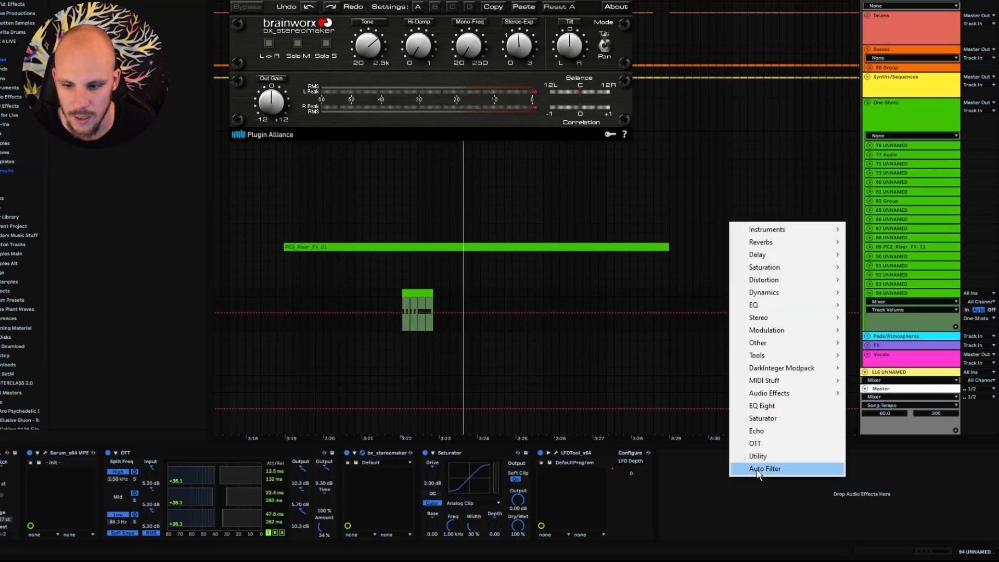
{"action": "left_click", "coordinate": [757, 431]}
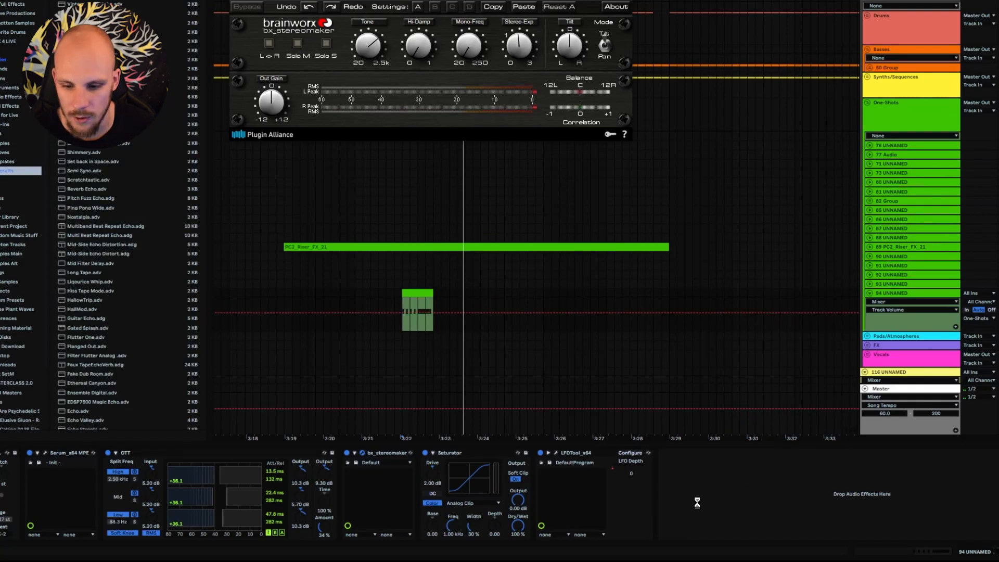
{"action": "right_click", "coordinate": [947, 508]}
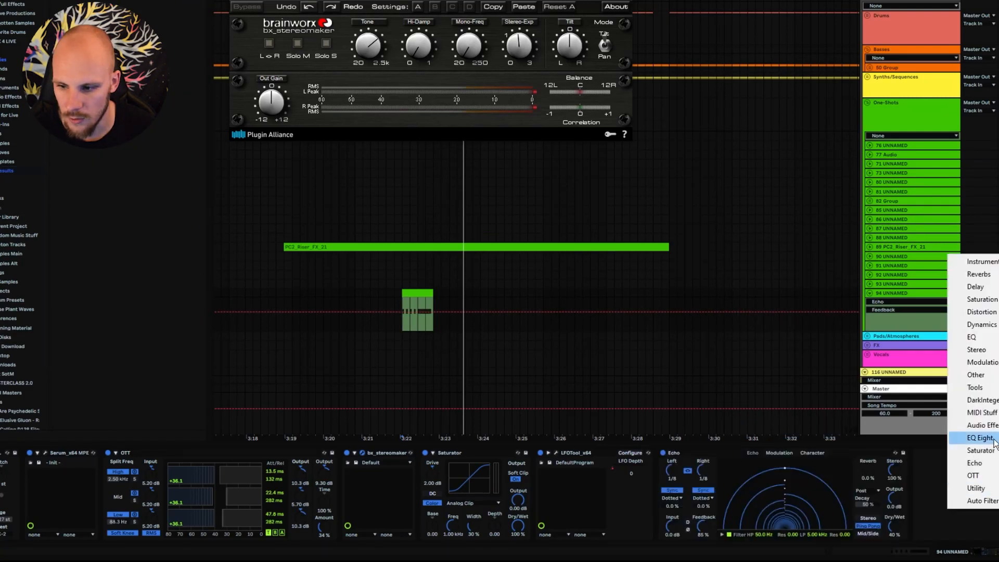
{"action": "left_click", "coordinate": [980, 438]}
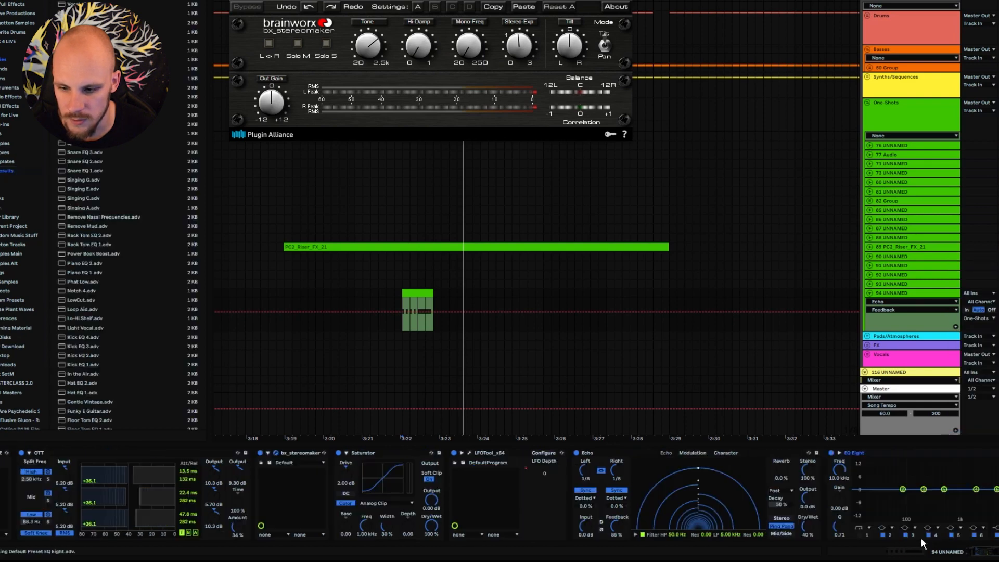
{"action": "left_click_drag", "start_coordinate": [859, 496], "coordinate": [904, 509]}
Step: Add MTurboReverb at the end of the chain with the Wooden hall reverb set to Birch
{"action": "right_click", "coordinate": [955, 504]}
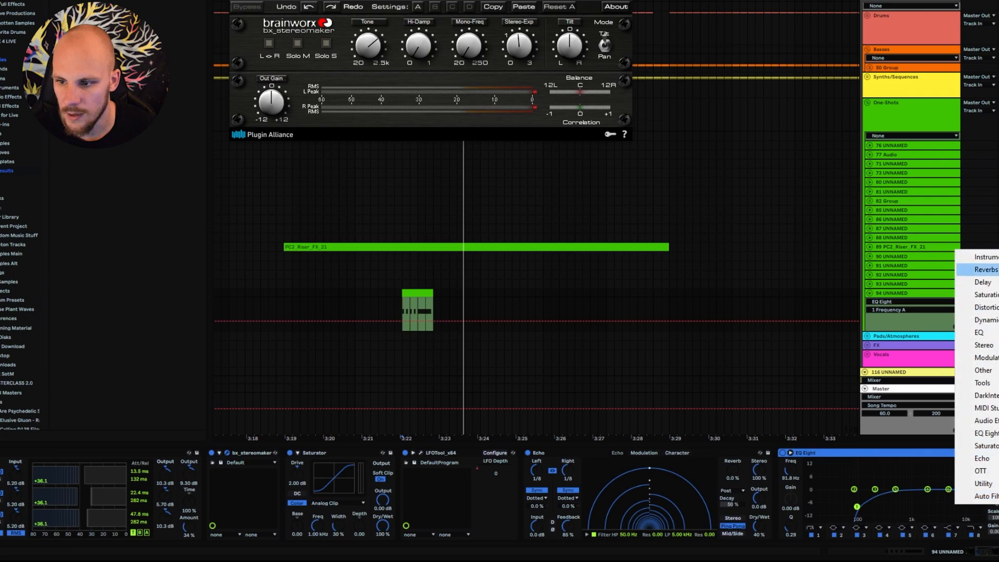
{"action": "mouse_move", "coordinate": [978, 269]}
{"action": "left_click", "coordinate": [879, 6]}
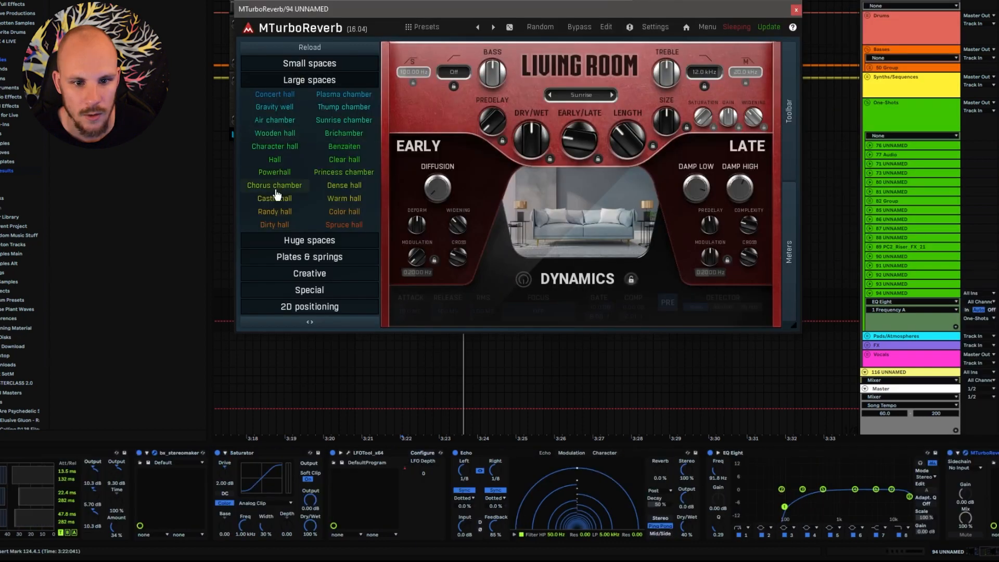
{"action": "left_click", "coordinate": [275, 186]}
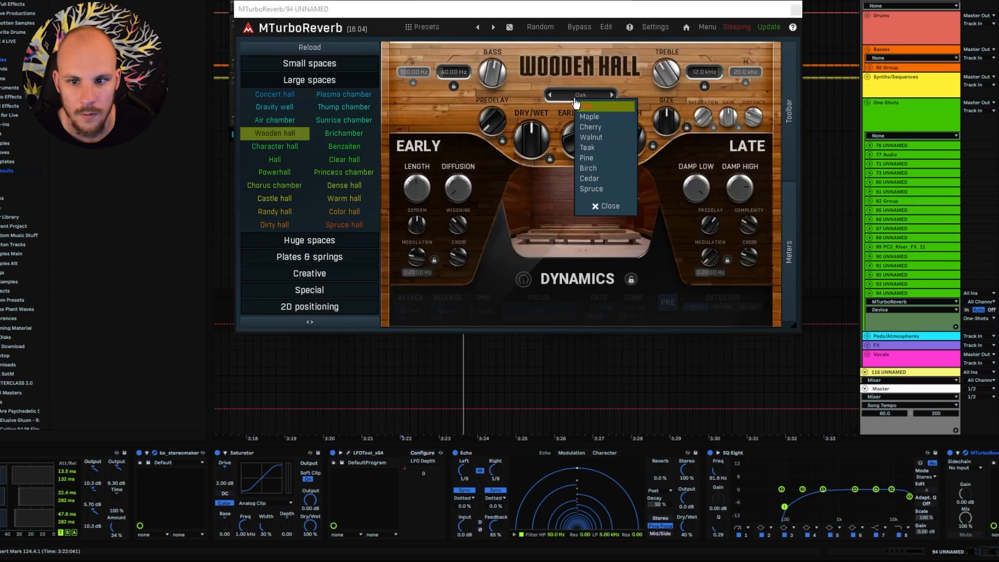
{"action": "left_click", "coordinate": [589, 168]}
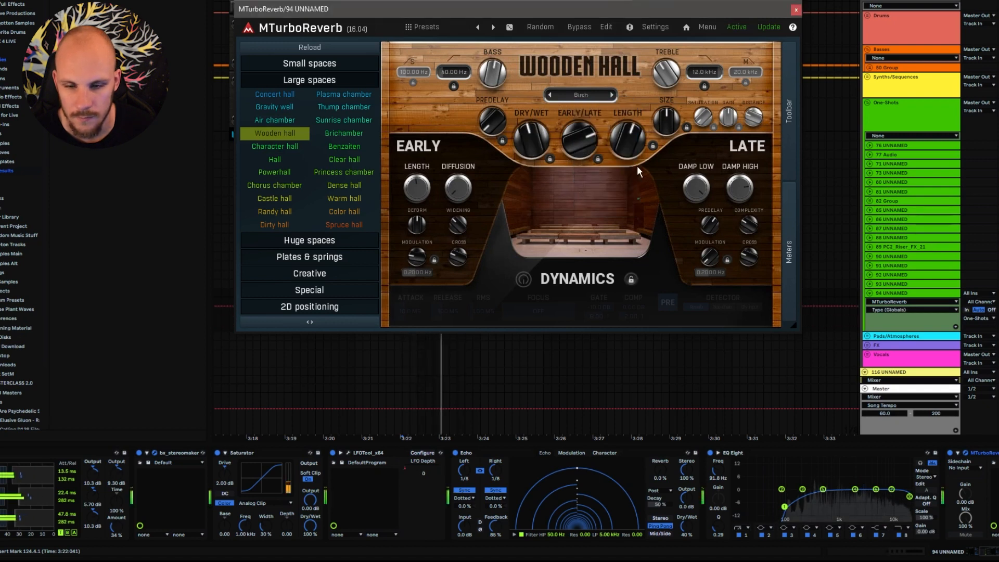
Step: Lower the reverb's dry/wet mix and raise its low cut to about 192 Hz while playing the clip
{"action": "left_click_drag", "start_coordinate": [532, 137], "coordinate": [532, 148]}
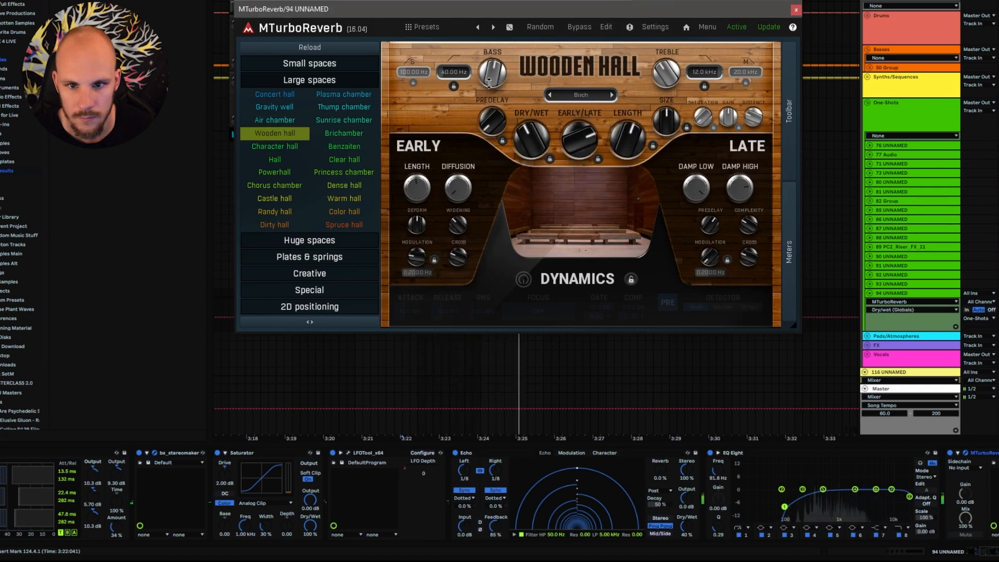
{"action": "key", "text": "space"}
{"action": "key", "text": "space"}
{"action": "left_click_drag", "start_coordinate": [454, 72], "coordinate": [492, 87]}
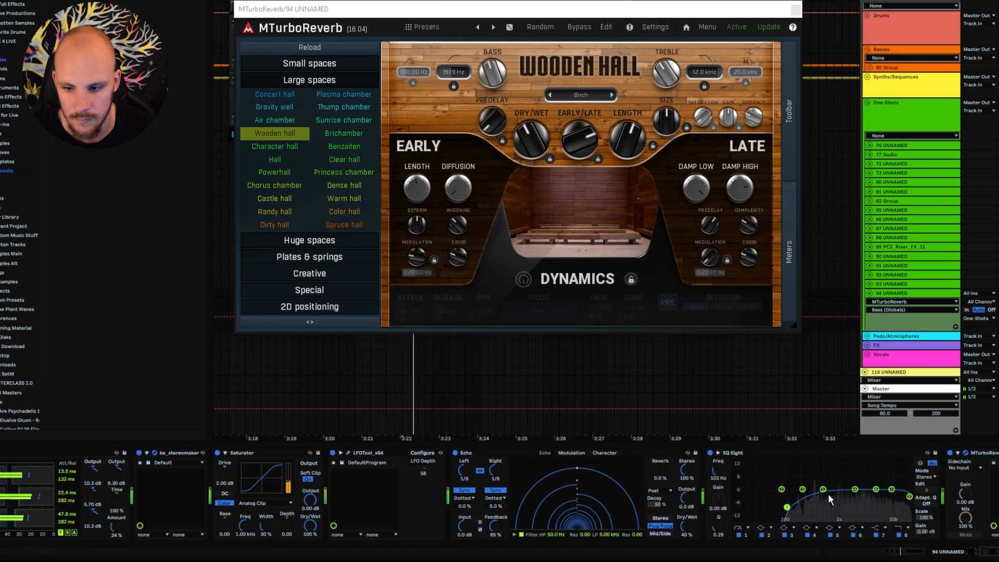
Step: Boost a mid band in EQ Eight by 2.36 dB at 2.9 kHz
{"action": "left_click", "coordinate": [855, 489]}
{"action": "left_click_drag", "start_coordinate": [854, 488], "coordinate": [863, 484]}
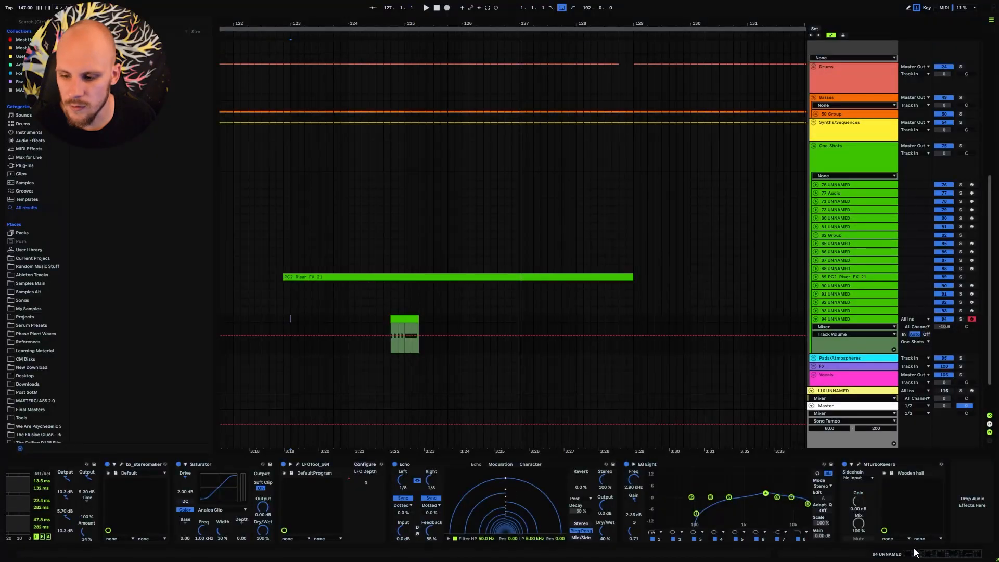
Step: Enable Serum's filter as Band 24 on both oscillators and adjust its cutoff
{"action": "left_click_drag", "start_coordinate": [924, 553], "coordinate": [904, 553]}
{"action": "left_click", "coordinate": [66, 464]}
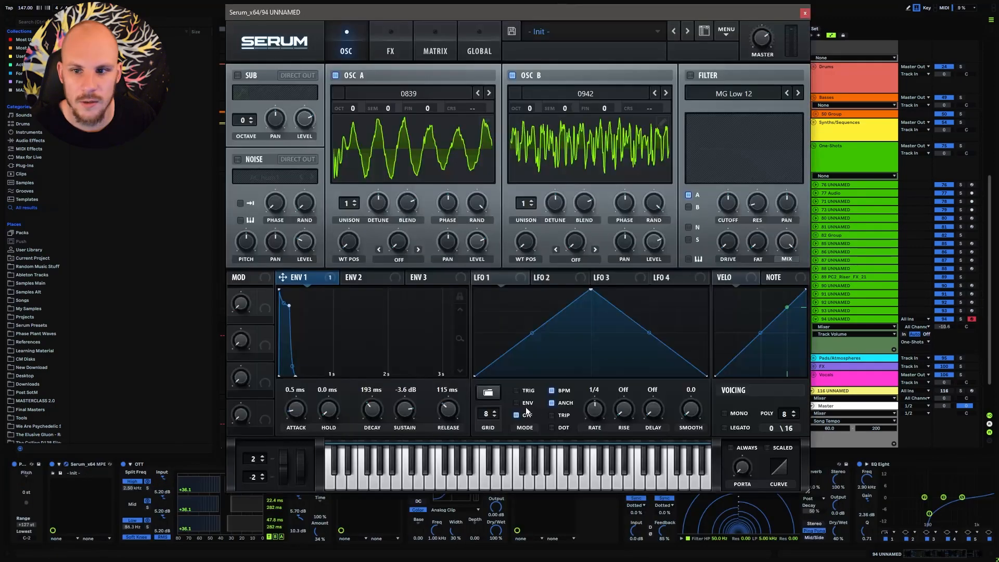
{"action": "left_click", "coordinate": [690, 74]}
{"action": "left_click", "coordinate": [692, 97]}
{"action": "mouse_move", "coordinate": [718, 107]}
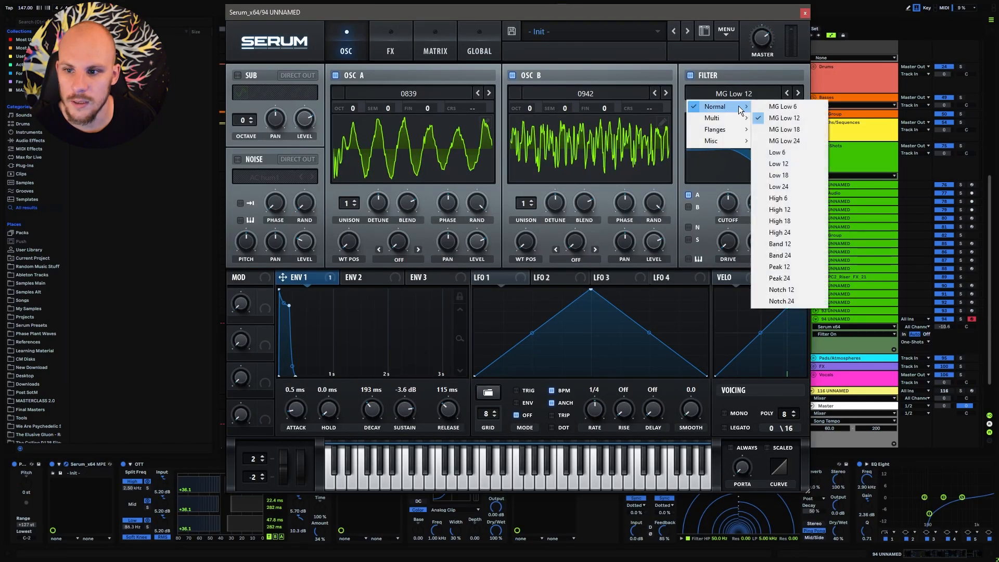
{"action": "left_click", "coordinate": [780, 255]}
{"action": "left_click", "coordinate": [688, 207]}
{"action": "mouse_move", "coordinate": [732, 232]}
{"action": "left_mouse_down"}
{"action": "mouse_move", "coordinate": [733, 216]}
{"action": "mouse_move", "coordinate": [754, 223]}
{"action": "mouse_move", "coordinate": [784, 268]}
{"action": "mouse_move", "coordinate": [734, 241]}
{"action": "left_mouse_up"}
{"action": "left_click_drag", "start_coordinate": [729, 205], "coordinate": [729, 213]}
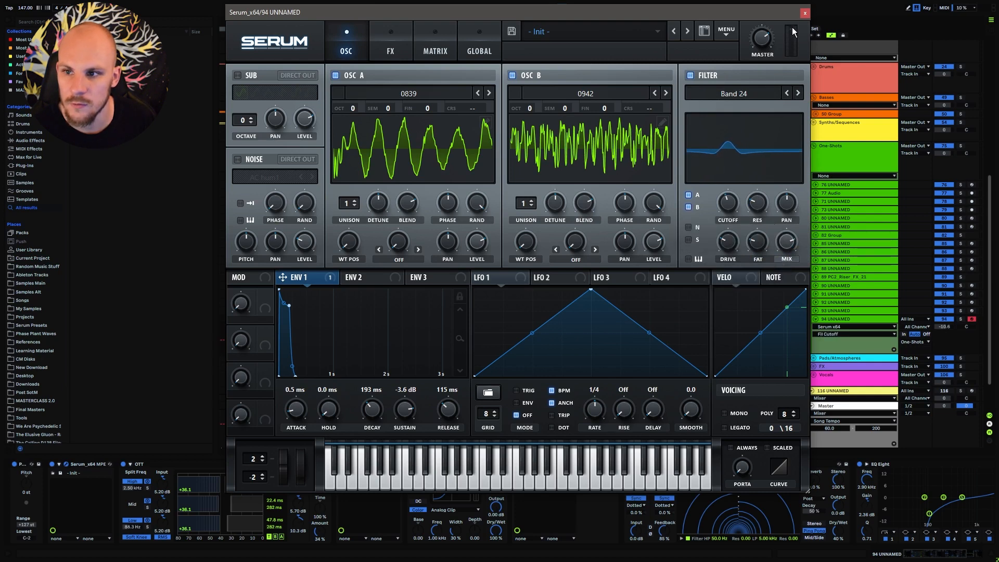
Step: Automate Serum's filter cutoff to rise across the one-shot clip, and play it back
{"action": "left_click", "coordinate": [805, 13]}
{"action": "left_click_drag", "start_coordinate": [404, 341], "coordinate": [417, 337]}
{"action": "left_click", "coordinate": [385, 376]}
{"action": "key", "text": "space"}
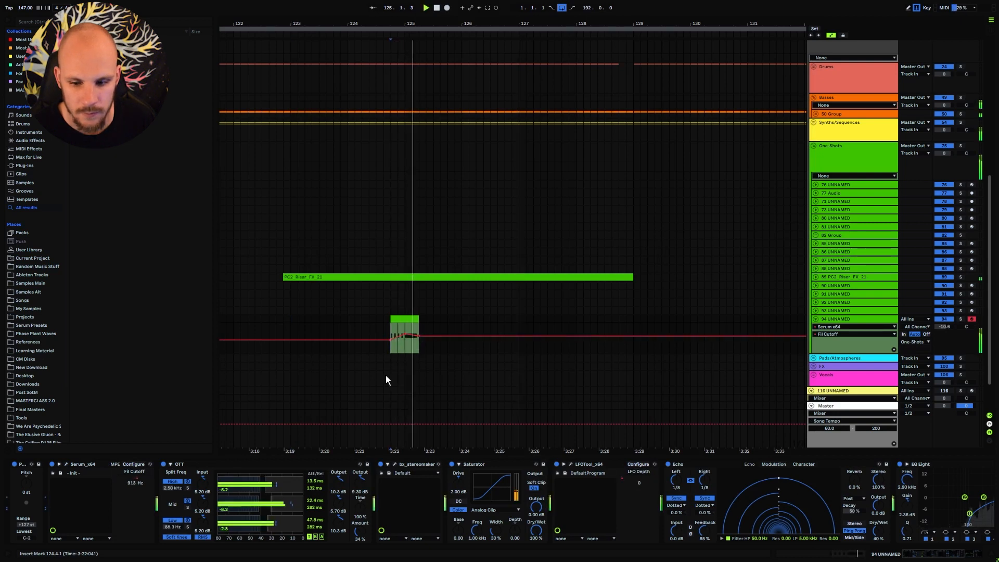
{"action": "key", "text": "space"}
Step: Raise the cutoff automation's peak mid-clip and its level at the clip's end, and replay the clip
{"action": "left_click_drag", "start_coordinate": [404, 337], "coordinate": [405, 328]}
{"action": "left_click_drag", "start_coordinate": [418, 336], "coordinate": [419, 331]}
{"action": "key", "text": "space"}
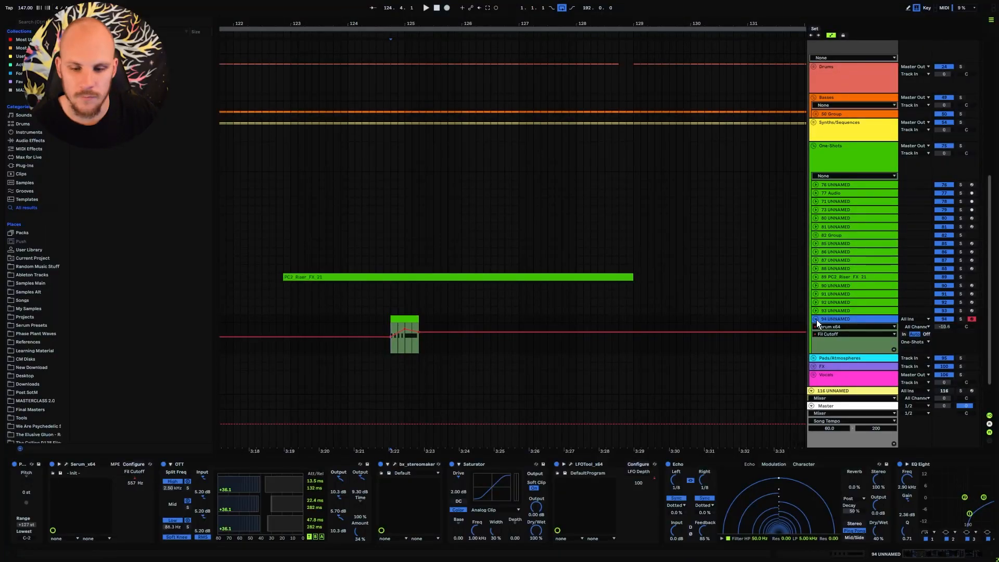
Step: Create a new MIDI track with Phase Plant, and add an Analog and a Wavetable generator
{"action": "key", "text": "ctrl+shift+t"}
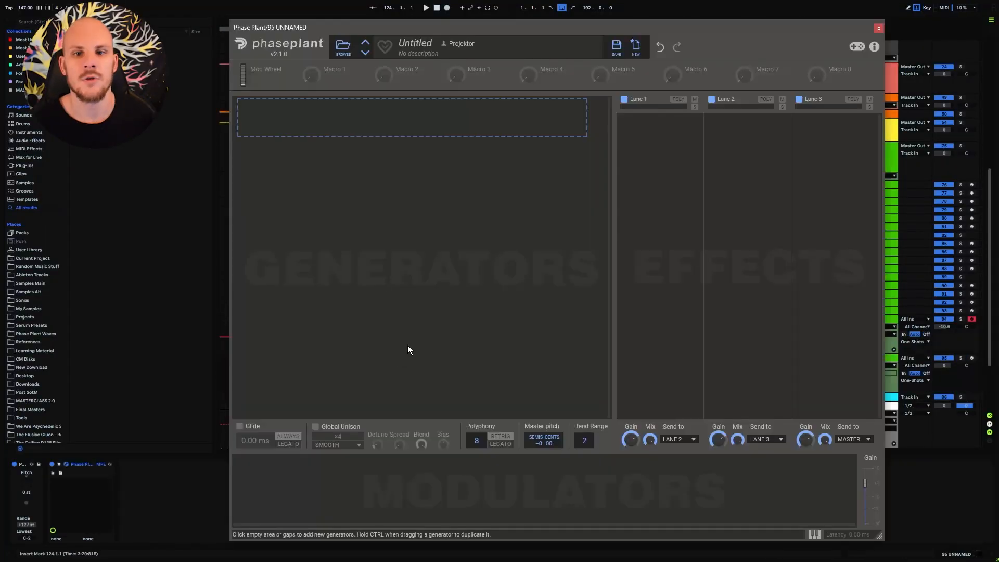
{"action": "left_click", "coordinate": [342, 115]}
{"action": "left_click", "coordinate": [359, 157]}
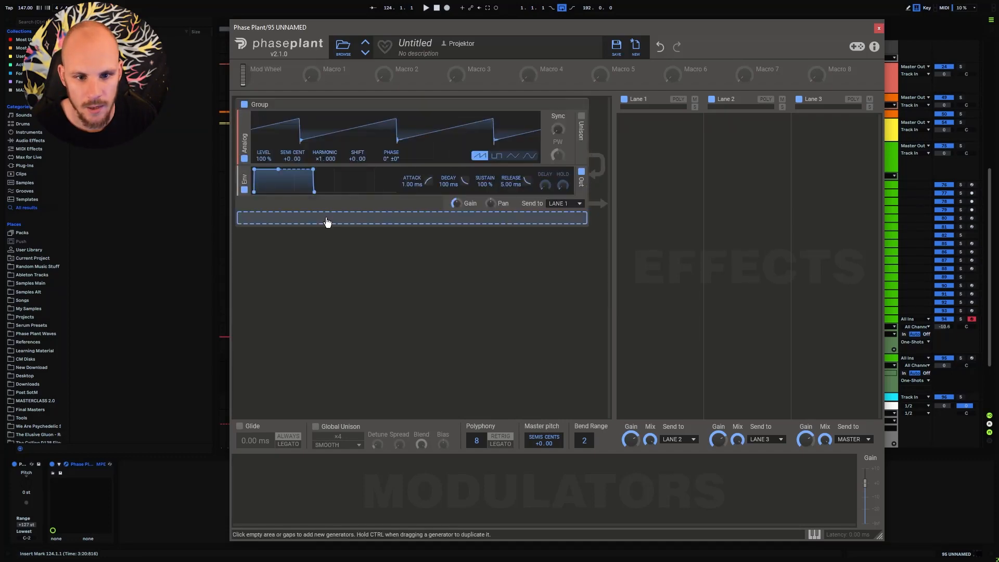
{"action": "left_click", "coordinate": [327, 221]}
{"action": "left_click", "coordinate": [349, 292]}
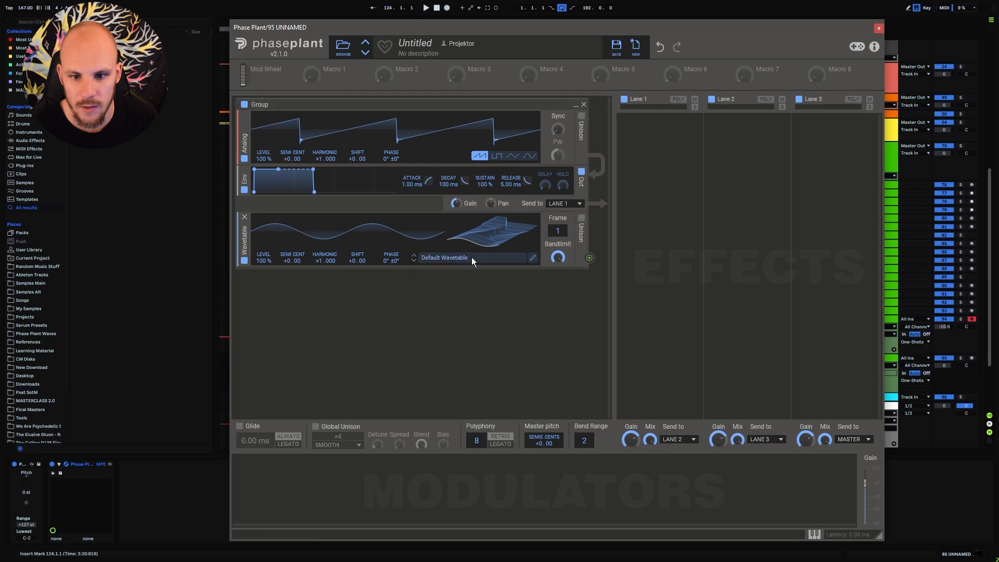
Step: Load wavetable 0676 from Part 06 of Projektor Tones Pack Vol.2, and set the Analog generator to a sine wave
{"action": "left_click", "coordinate": [472, 258]}
{"action": "scroll", "coordinate": [549, 359], "scroll_direction": "down", "scroll_amount": 3}
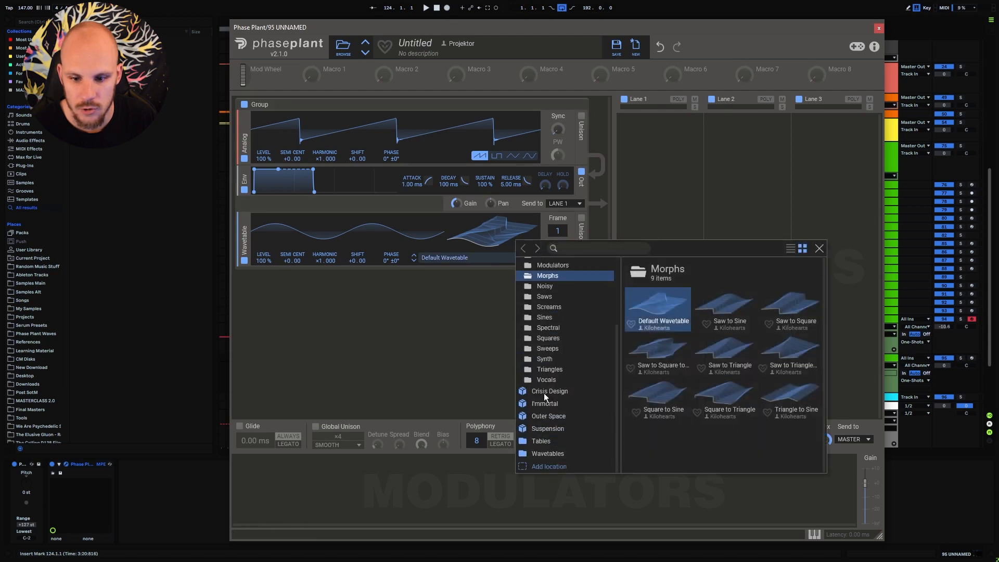
{"action": "left_click", "coordinate": [541, 441]}
{"action": "double_click", "coordinate": [789, 351]}
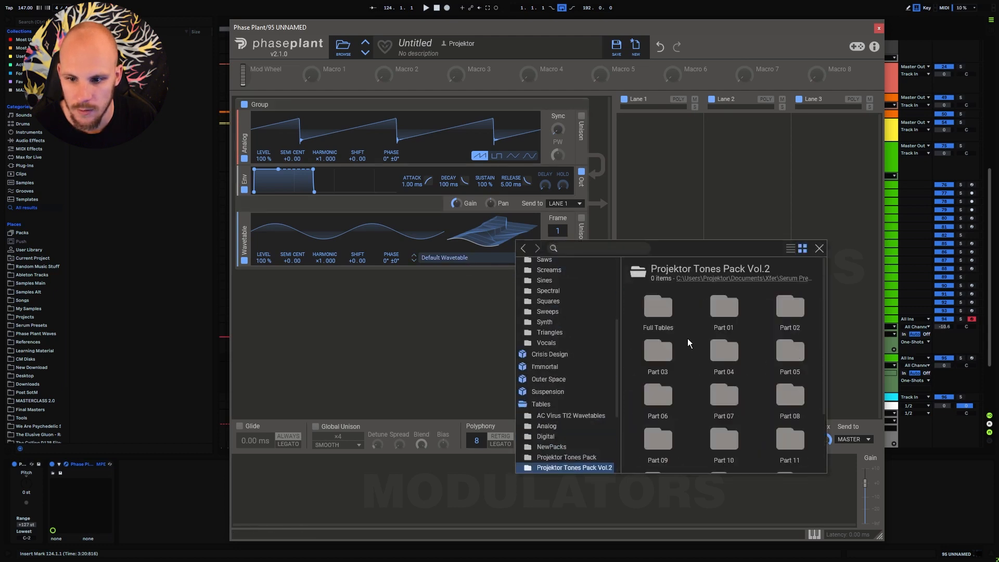
{"action": "scroll", "coordinate": [756, 348], "scroll_direction": "down", "scroll_amount": 1}
{"action": "double_click", "coordinate": [662, 348]}
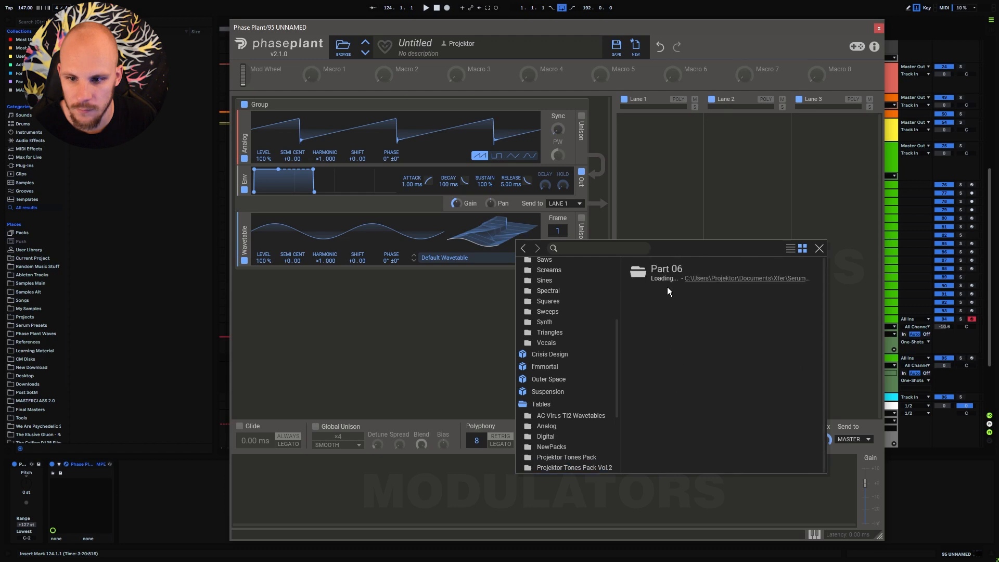
{"action": "scroll", "coordinate": [737, 336], "scroll_direction": "down", "scroll_amount": 2}
{"action": "scroll", "coordinate": [735, 338], "scroll_direction": "down", "scroll_amount": 5}
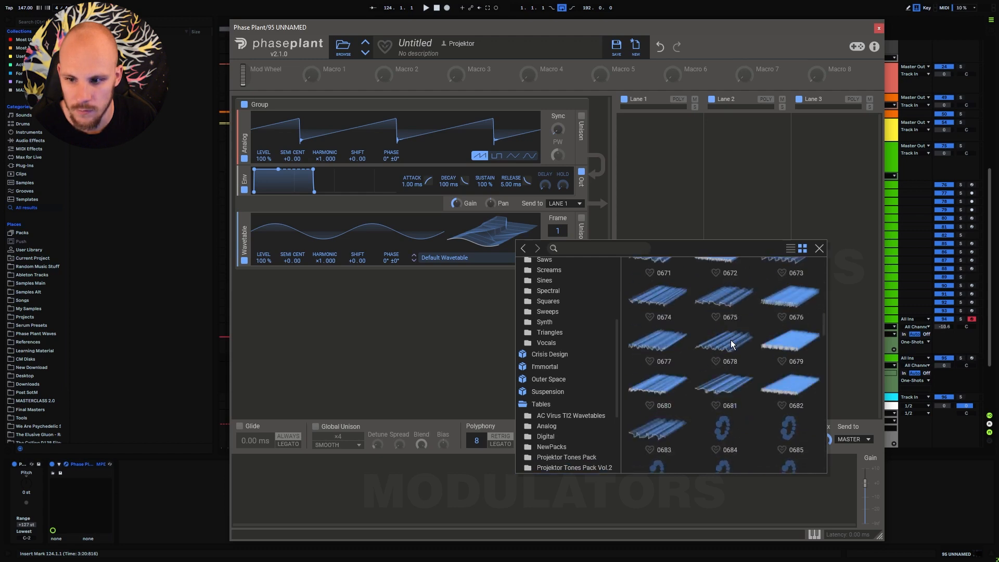
{"action": "left_click", "coordinate": [791, 297]}
{"action": "left_click", "coordinate": [817, 249]}
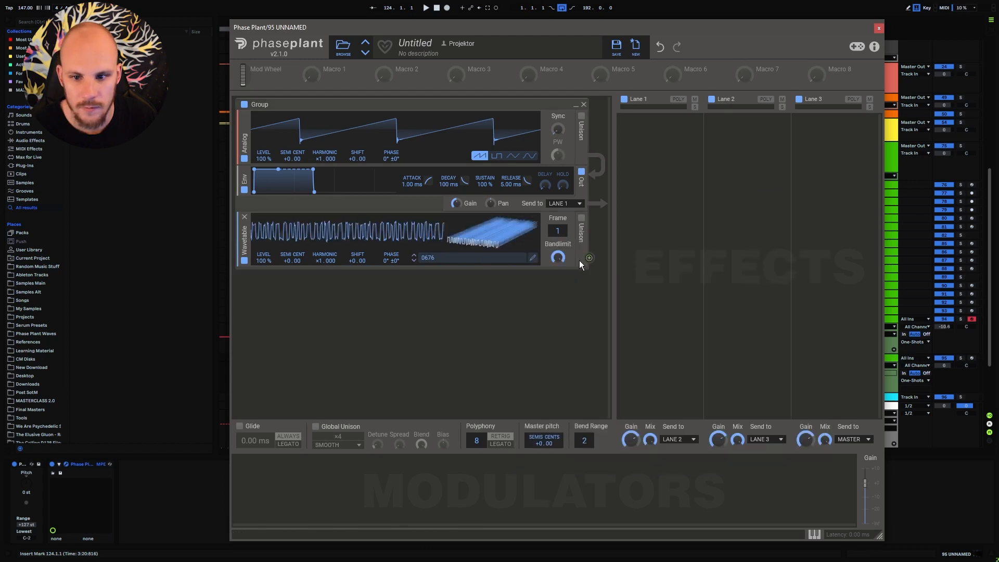
{"action": "left_click", "coordinate": [529, 156]}
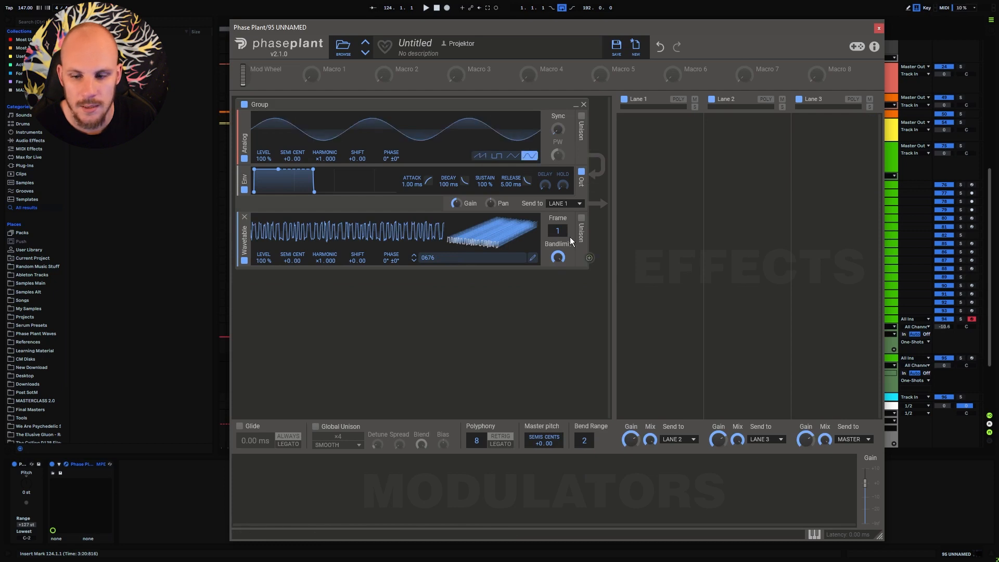
Step: Modulate the Analog generator's phase with the Wavetable generator's output, and arm the Phase Plant track for playing
{"action": "left_click_drag", "start_coordinate": [589, 258], "coordinate": [391, 168]}
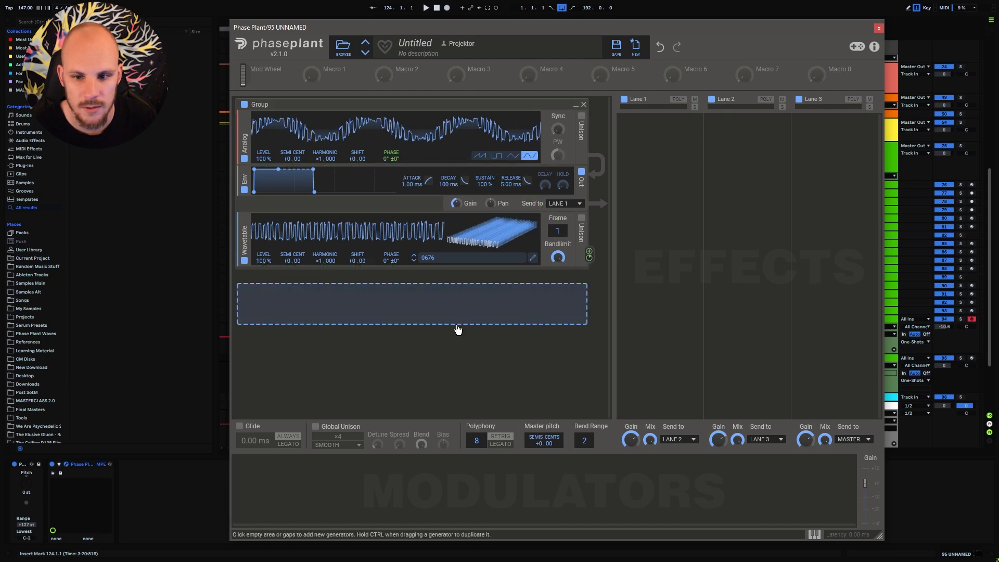
{"action": "left_click", "coordinate": [972, 357]}
{"action": "left_click", "coordinate": [411, 29]}
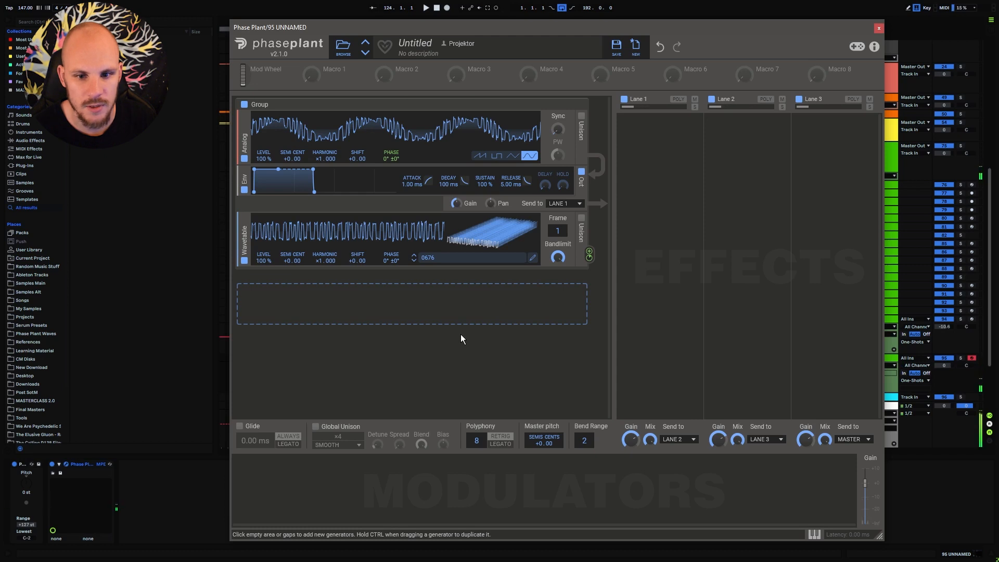
Step: Step the Wavetable generator forward to wavetable 0679
{"action": "left_click", "coordinate": [413, 260]}
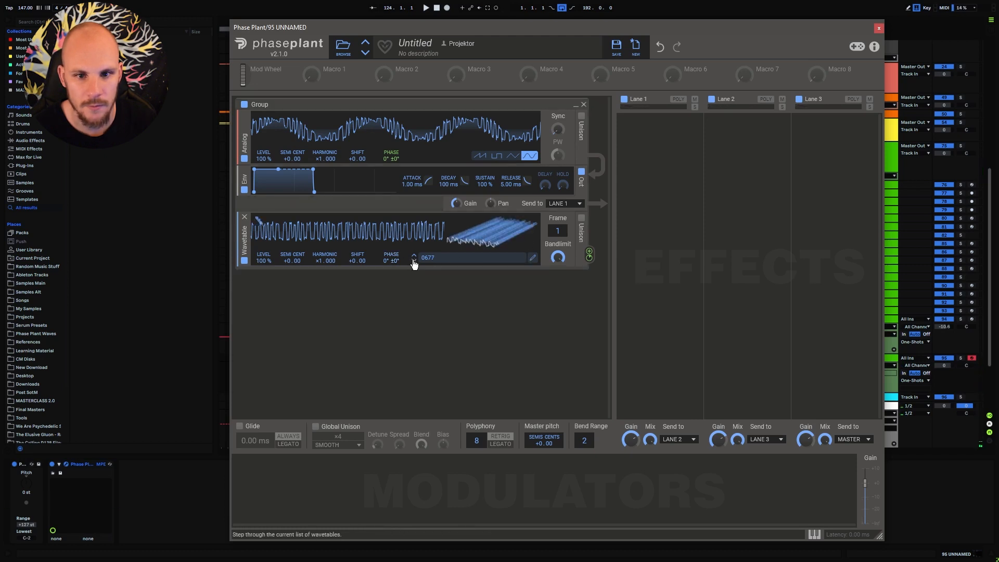
{"action": "left_click", "coordinate": [413, 260]}
{"action": "left_click", "coordinate": [413, 260]}
Step: Add a second Analog generator as a sine wave below the Wavetable, modulating the Wavetable's phase
{"action": "left_click", "coordinate": [410, 278]}
{"action": "left_click", "coordinate": [422, 311]}
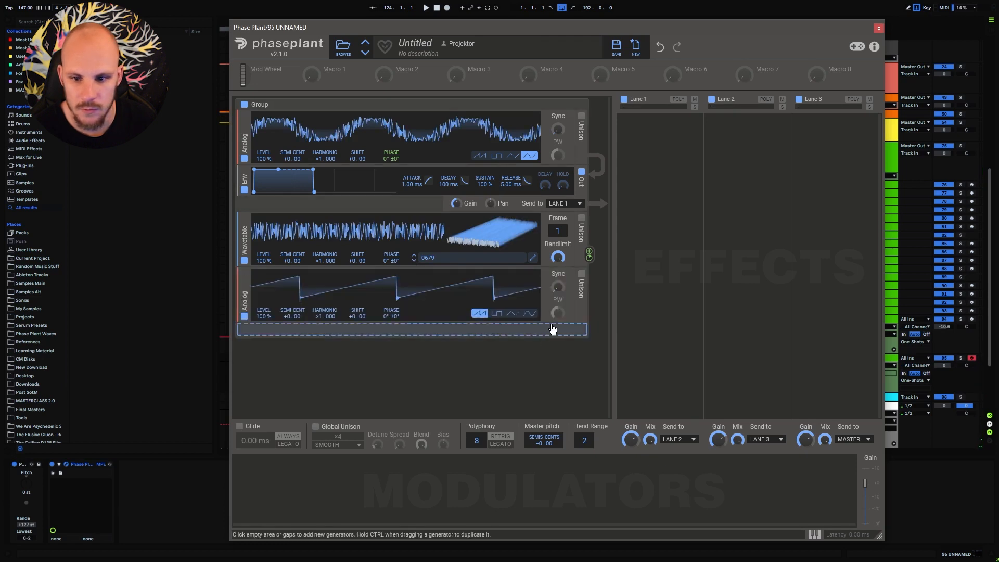
{"action": "left_click", "coordinate": [529, 313]}
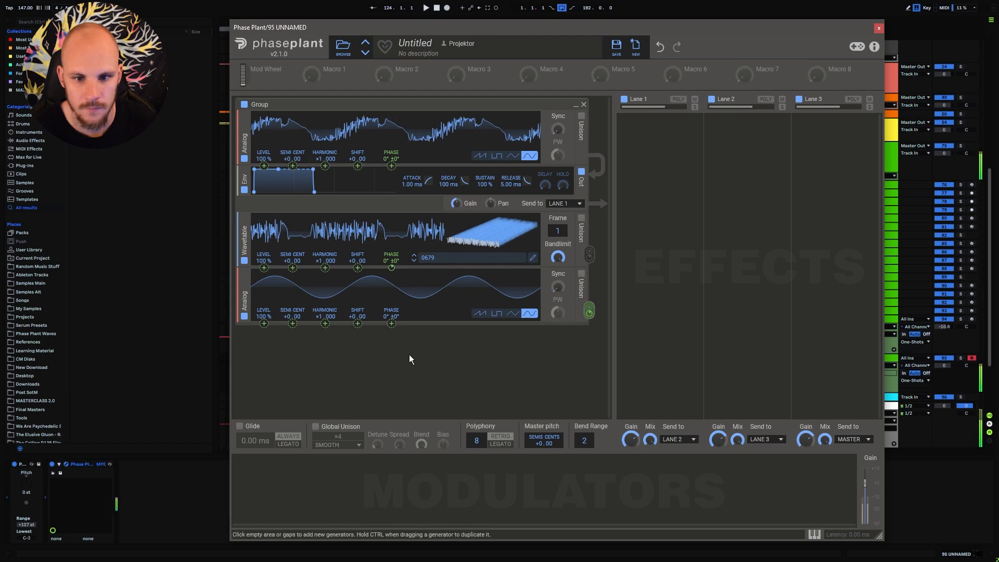
Step: Add a Filter module and place it between the first Analog generator and the envelope output
{"action": "left_click", "coordinate": [337, 334]}
{"action": "left_click", "coordinate": [409, 379]}
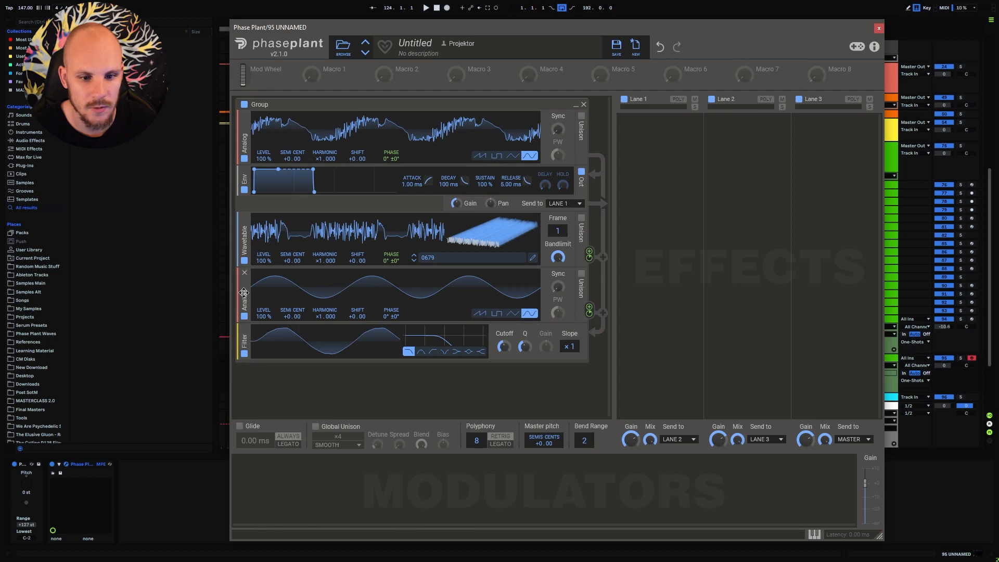
{"action": "left_click_drag", "start_coordinate": [243, 341], "coordinate": [465, 207]}
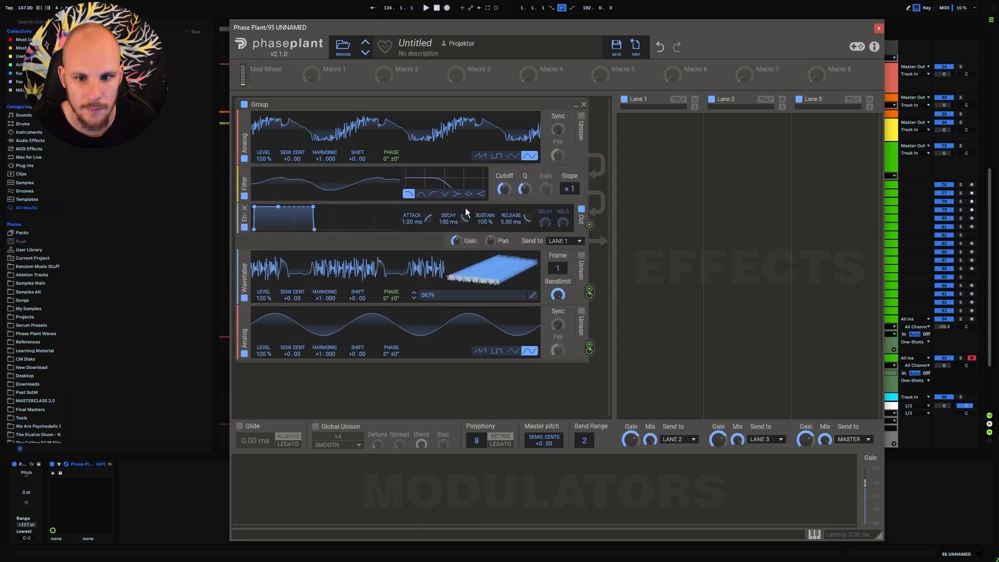
Step: Set the filter to band-pass with slope ×2, and sweep its cutoff to find a starting position
{"action": "left_click", "coordinate": [421, 195]}
{"action": "left_click_drag", "start_coordinate": [503, 188], "coordinate": [503, 215]}
{"action": "left_click_drag", "start_coordinate": [504, 215], "coordinate": [503, 224]}
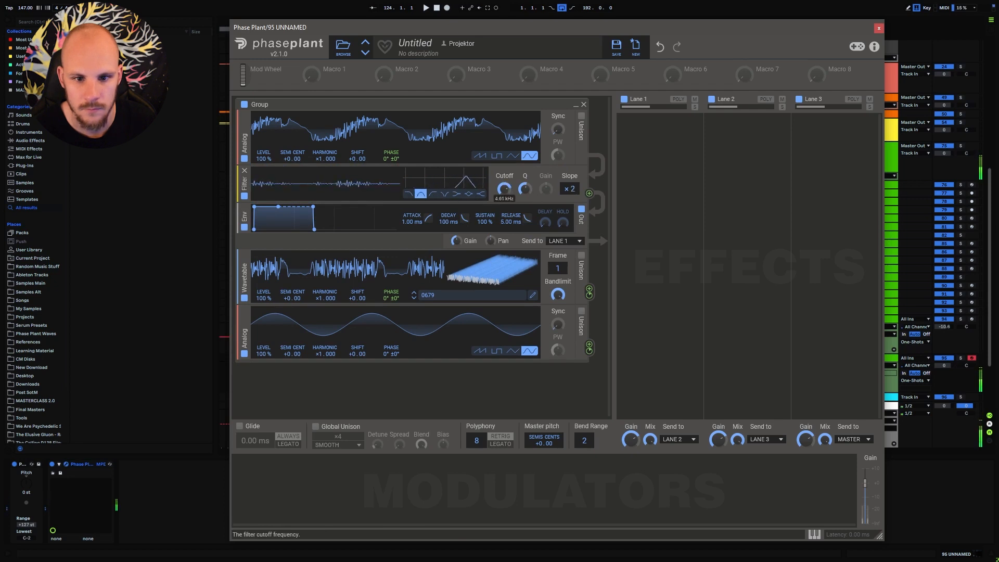
{"action": "left_click_drag", "start_coordinate": [503, 189], "coordinate": [503, 191]}
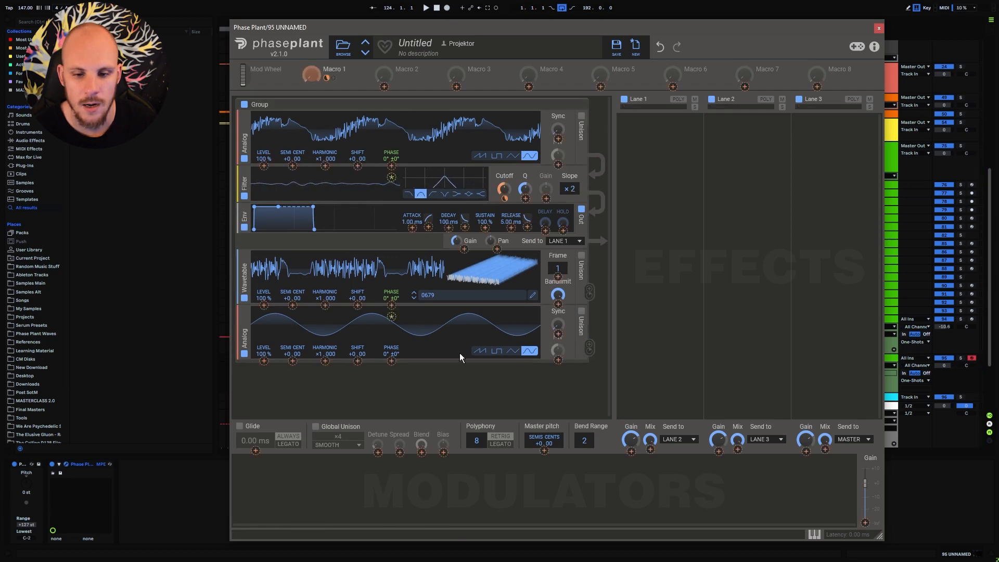
Step: Assign Macro 1 to the filter cutoff, and sweep the macro to audition the modulation
{"action": "left_click", "coordinate": [458, 378]}
{"action": "left_click_drag", "start_coordinate": [311, 75], "coordinate": [311, 36]}
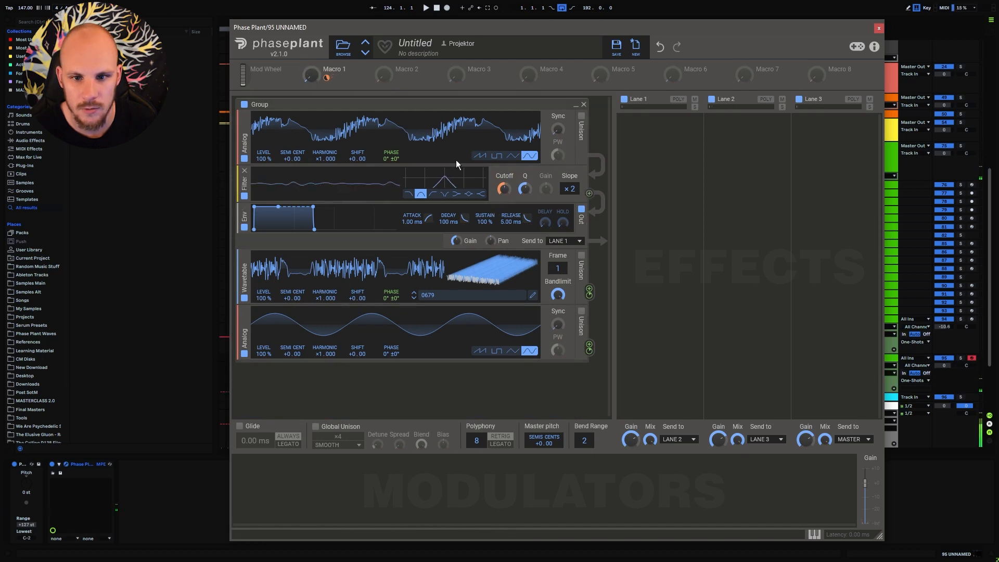
{"action": "mouse_move", "coordinate": [506, 200]}
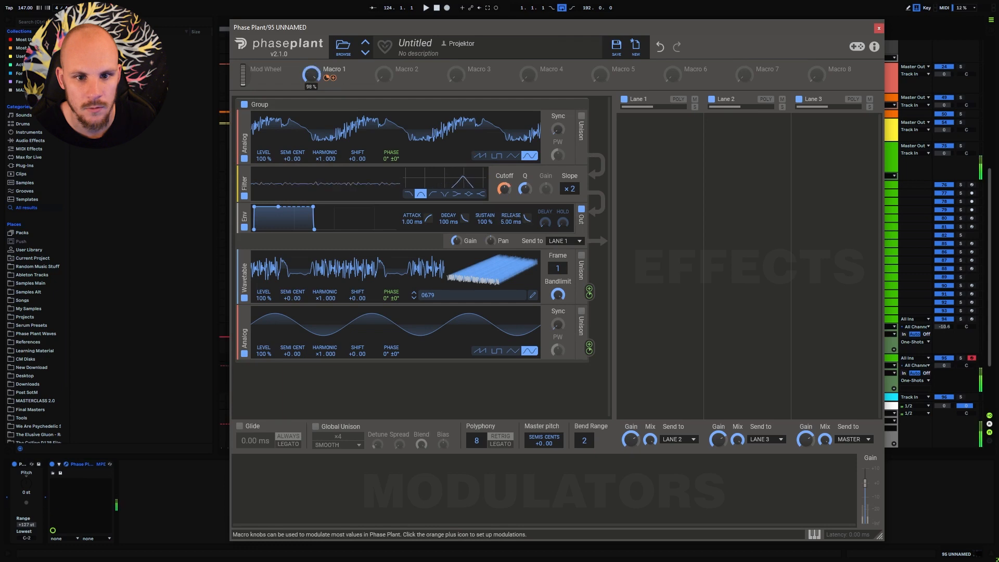
Step: Add a Distortion module between the first Analog generator and the Filter, adjust its drive, and sweep Macro 1
{"action": "left_click", "coordinate": [421, 375]}
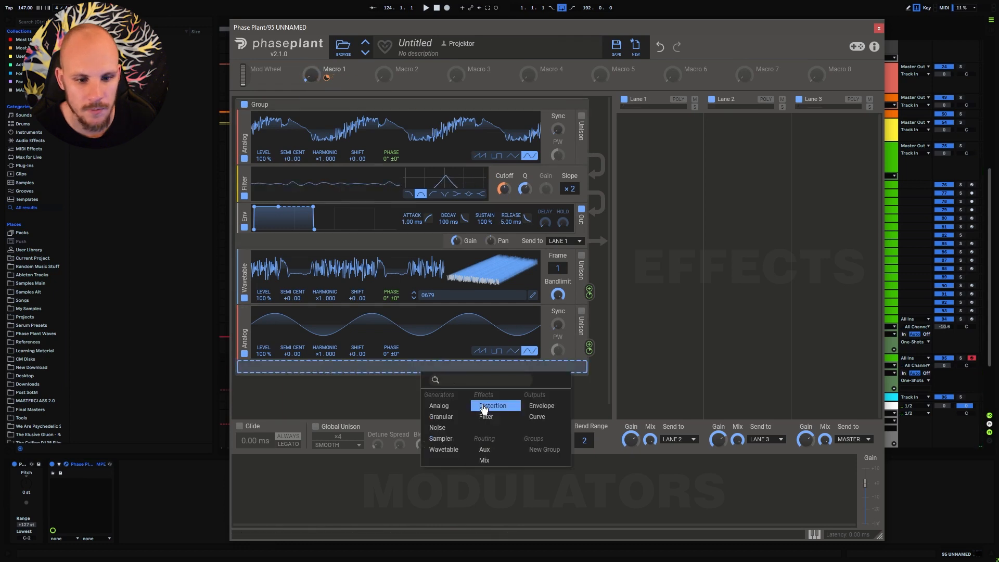
{"action": "left_click", "coordinate": [479, 403]}
{"action": "left_click_drag", "start_coordinate": [242, 375], "coordinate": [244, 176]}
{"action": "left_click_drag", "start_coordinate": [504, 190], "coordinate": [549, 186]}
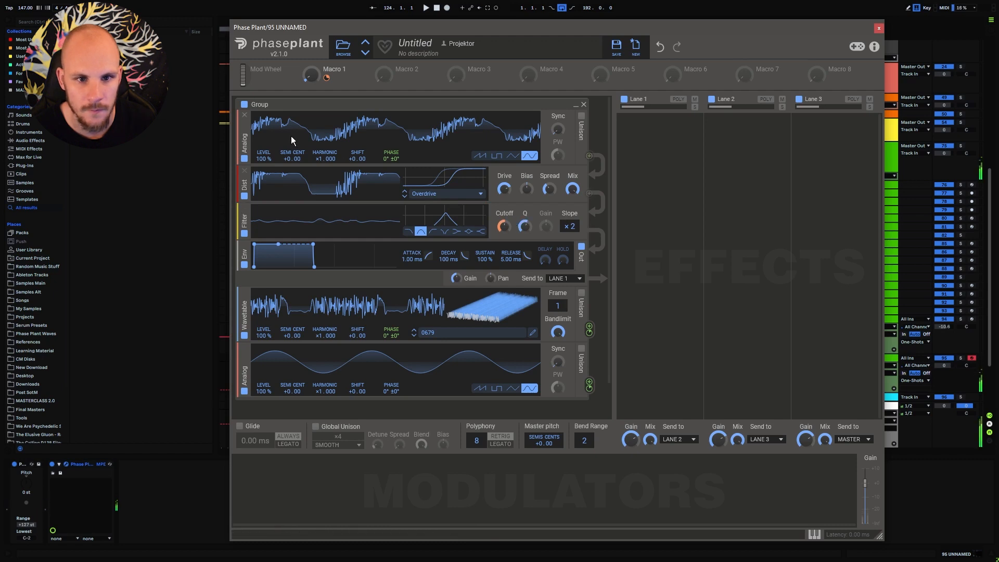
{"action": "left_click_drag", "start_coordinate": [311, 75], "coordinate": [311, 57]}
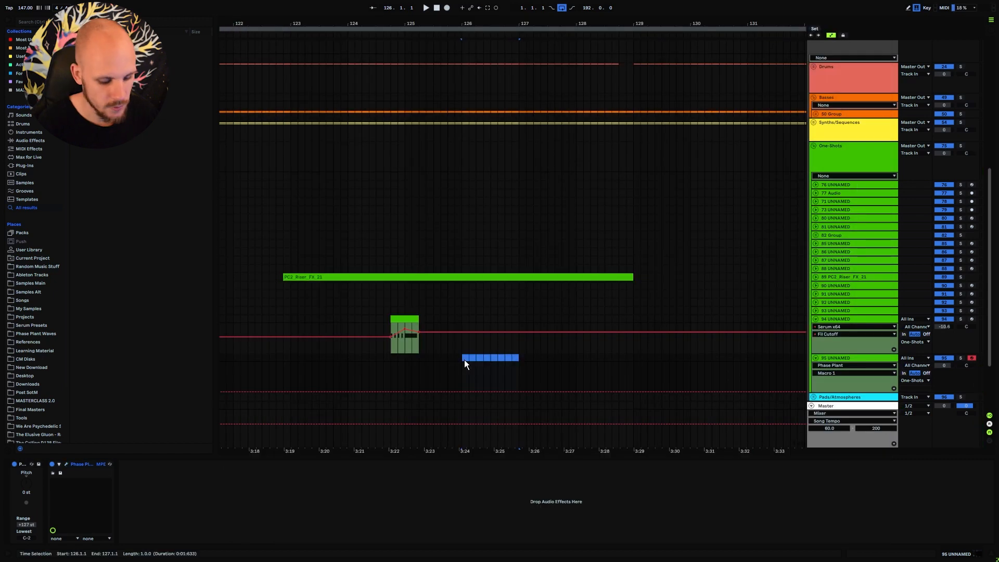
Step: Create a one-bar MIDI clip at bar 128 on the Phase Plant track, holding A#0 for its full length
{"action": "key", "text": "ctrl+shift+m"}
{"action": "left_click_drag", "start_coordinate": [512, 346], "coordinate": [607, 342]}
{"action": "left_click_drag", "start_coordinate": [205, 466], "coordinate": [990, 477]}
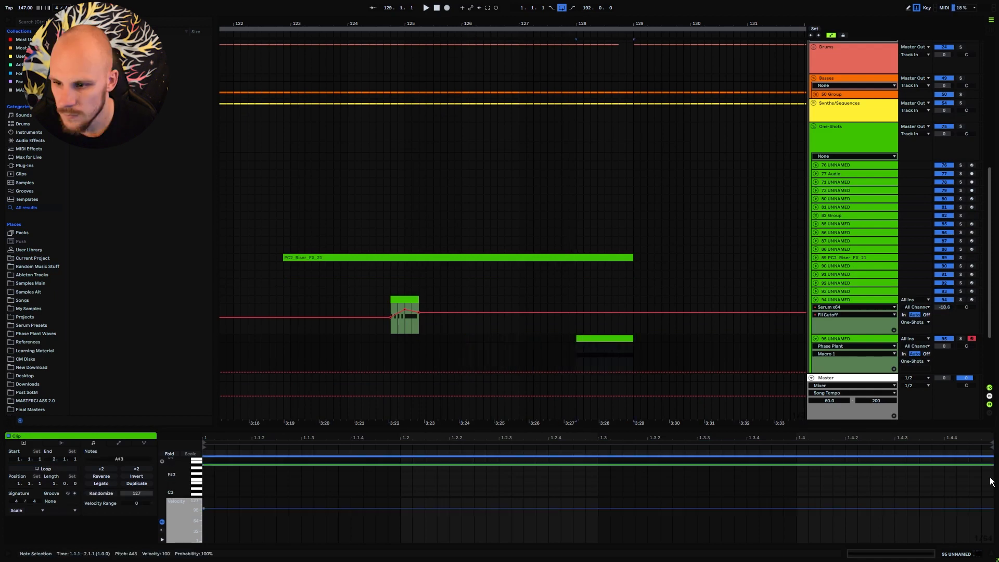
{"action": "key", "text": "shift+Down"}
{"action": "key", "text": "shift+Down"}
{"action": "key", "text": "shift+Down"}
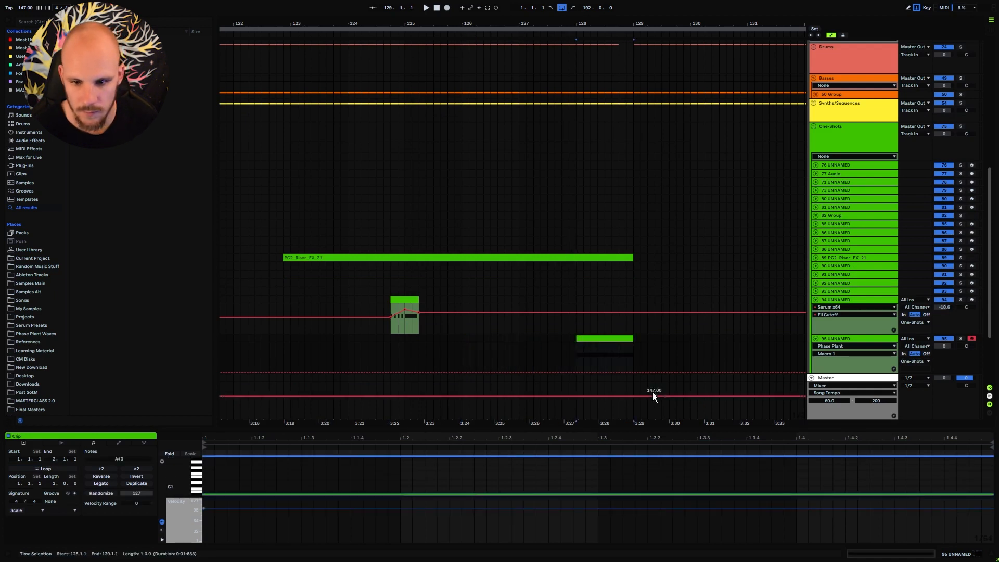
Step: Automate Macro 1 to rise to 1.00 in an upward curve across the clip, and play it back
{"action": "left_click", "coordinate": [581, 356]}
{"action": "left_click", "coordinate": [575, 372]}
{"action": "left_click_drag", "start_coordinate": [632, 371], "coordinate": [607, 357]}
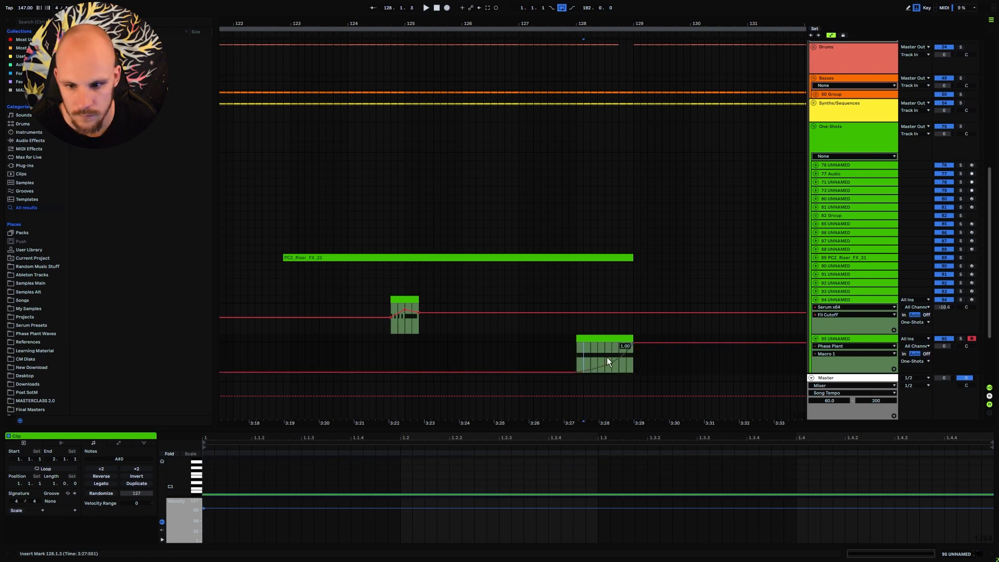
{"action": "key", "text": "space"}
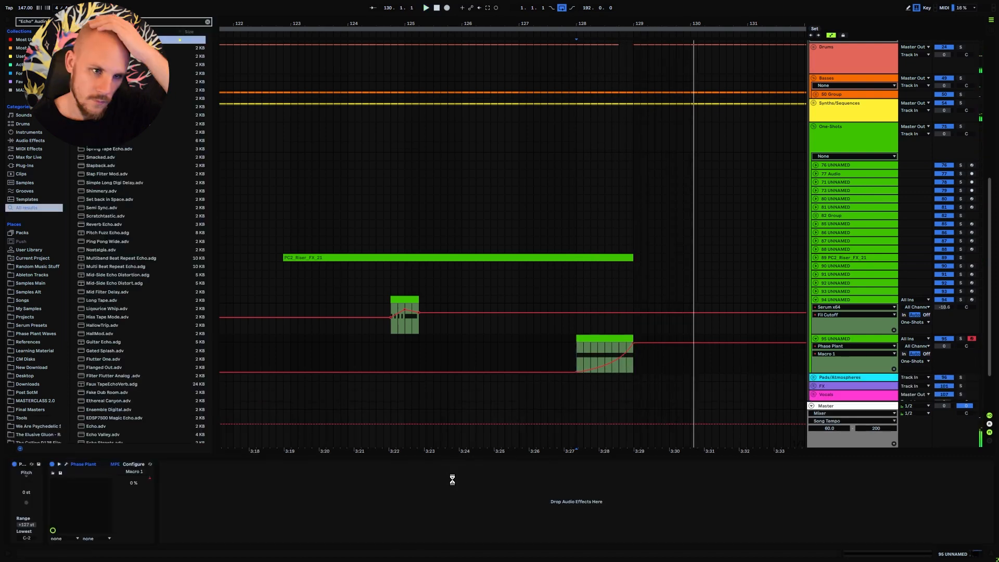
Step: Add Echo with a Saturator in front of it, setting the Saturator's drive to 3 dB with Soft Clip on
{"action": "right_click", "coordinate": [422, 493]}
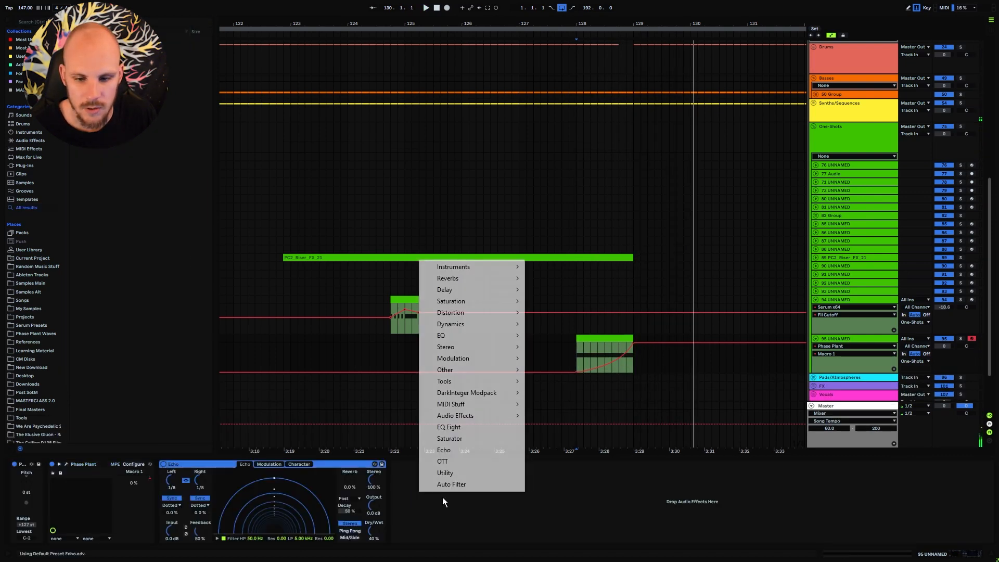
{"action": "left_click", "coordinate": [466, 437]}
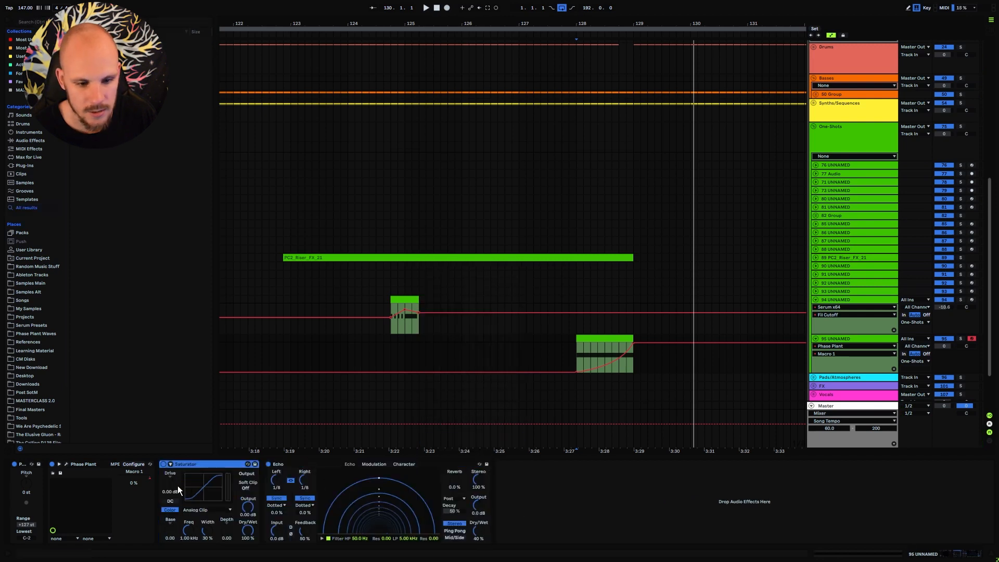
{"action": "left_click", "coordinate": [177, 485]}
{"action": "left_click", "coordinate": [242, 488]}
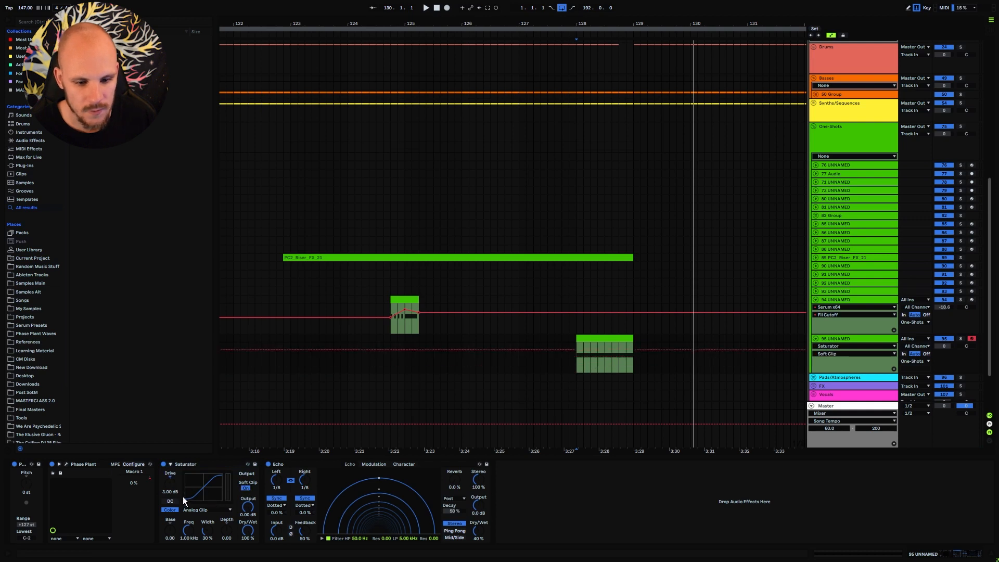
Step: Add an EQ Eight before the Saturator with a low cut and a dip of about 2.6 dB at 625 Hz
{"action": "right_click", "coordinate": [528, 491]}
{"action": "left_click", "coordinate": [551, 353]}
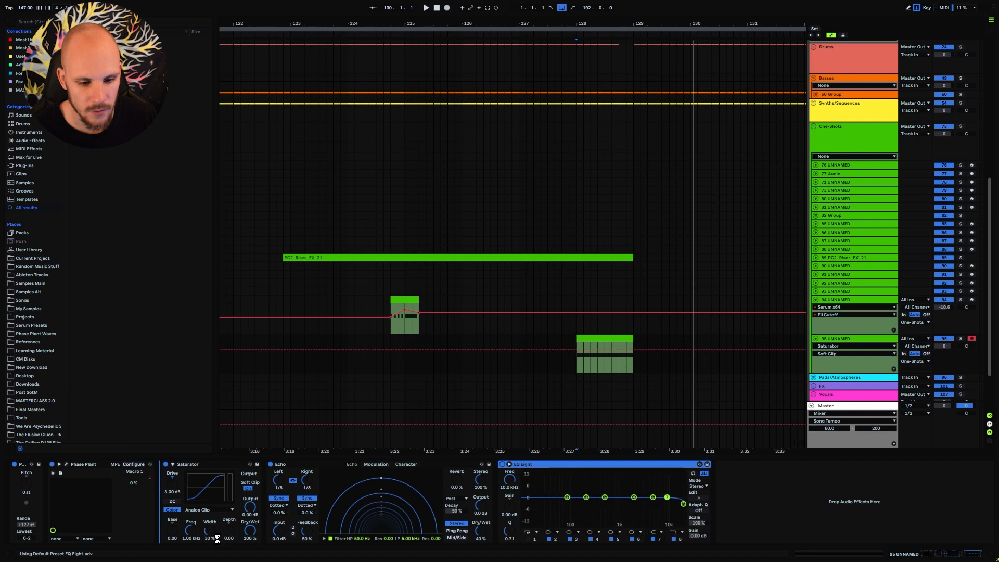
{"action": "left_click", "coordinate": [189, 539]}
{"action": "mouse_move", "coordinate": [171, 481]}
{"action": "left_mouse_down"}
{"action": "mouse_move", "coordinate": [170, 467]}
{"action": "mouse_move", "coordinate": [173, 489]}
{"action": "left_mouse_up"}
{"action": "key", "text": "space"}
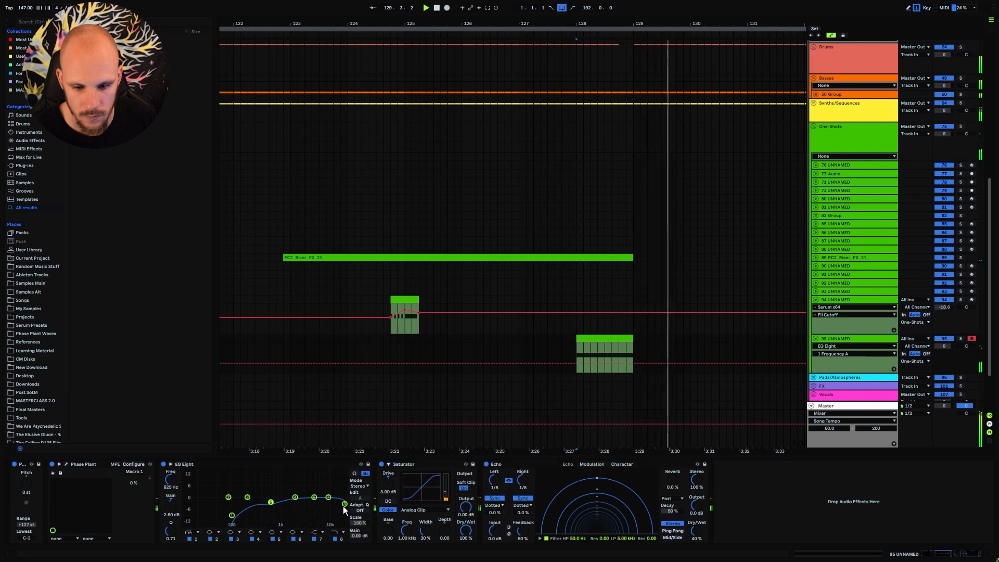
{"action": "left_click_drag", "start_coordinate": [232, 515], "coordinate": [236, 514]}
Step: Set the Echo to Ping Pong mode with 89% feedback while replaying the clip
{"action": "key", "text": "space"}
{"action": "key", "text": "space"}
{"action": "left_click", "coordinate": [673, 531]}
{"action": "left_click_drag", "start_coordinate": [526, 535], "coordinate": [524, 536]}
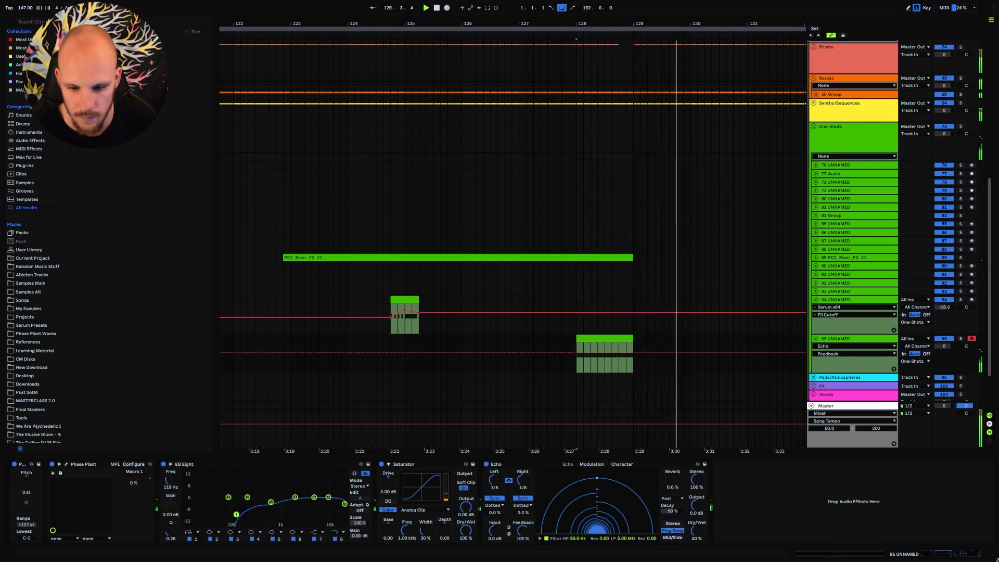
Step: Add MTurboReverb after the Echo, load Character hall from Large spaces, and engage its low cut
{"action": "right_click", "coordinate": [748, 513]}
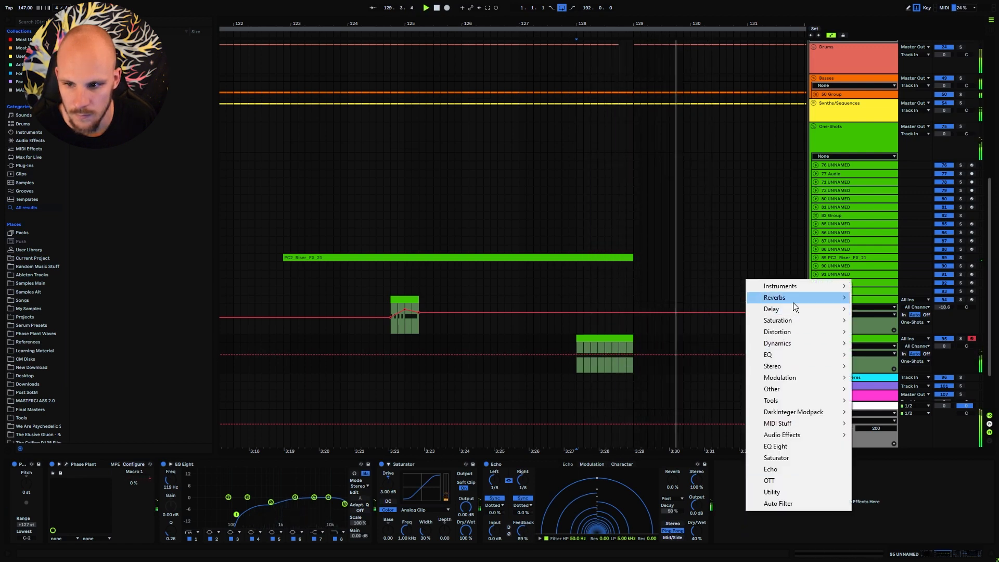
{"action": "mouse_move", "coordinate": [832, 297]}
{"action": "left_click", "coordinate": [887, 46]}
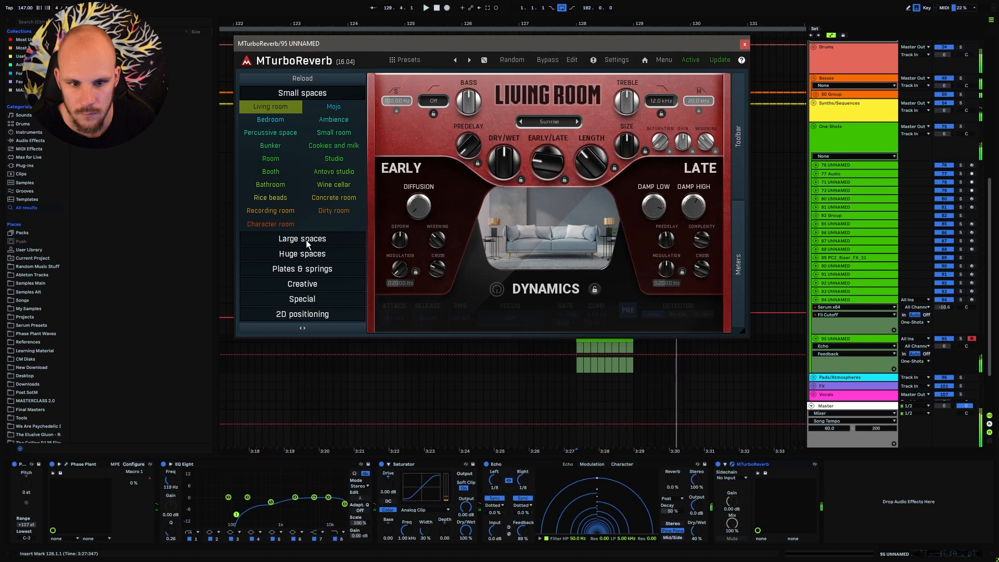
{"action": "left_click", "coordinate": [304, 239]}
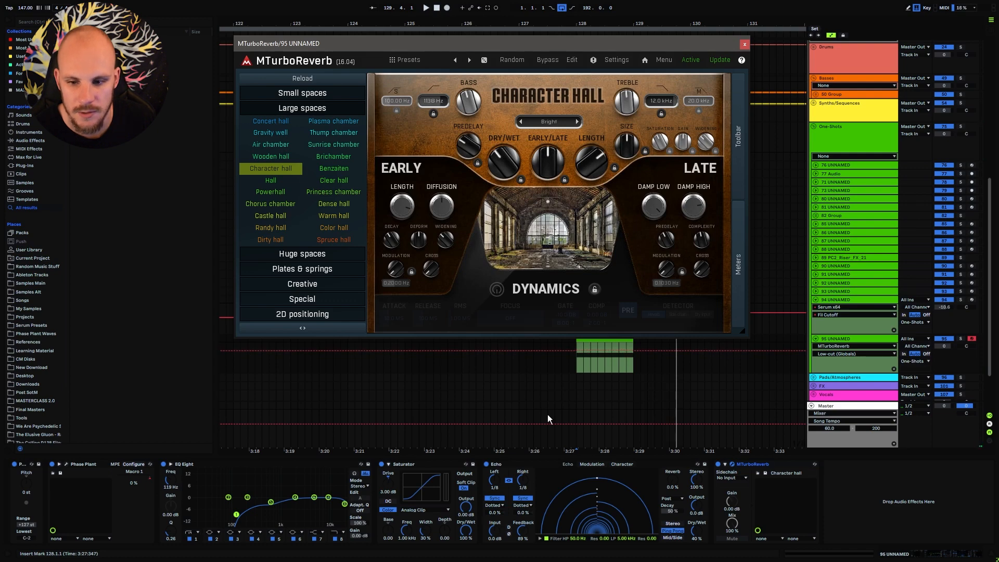
Step: Close the reverb window and play the Phase Plant one-shot from the clip's start at bar 128
{"action": "left_click_drag", "start_coordinate": [600, 365], "coordinate": [630, 366]}
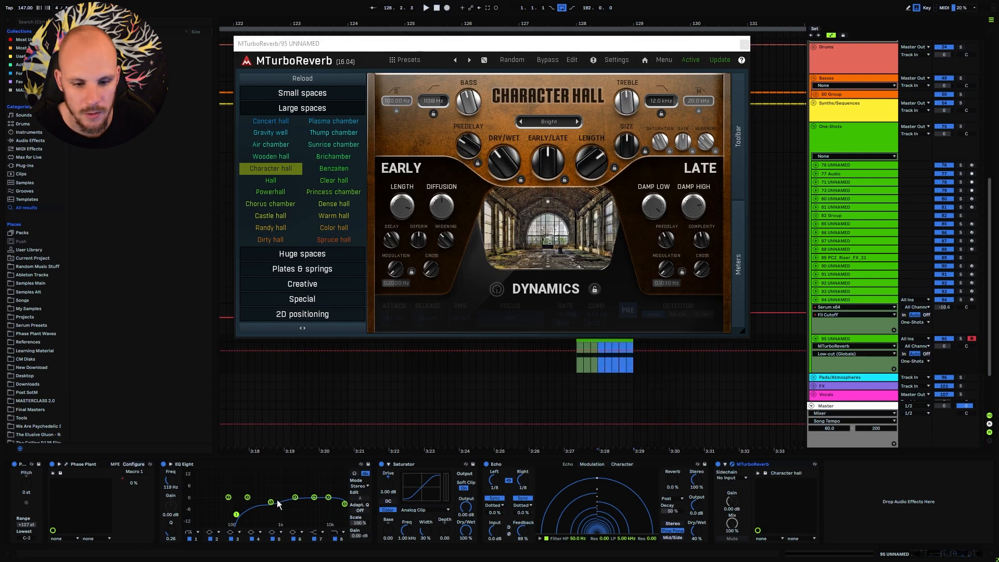
{"action": "left_click", "coordinate": [743, 44]}
{"action": "left_click", "coordinate": [575, 370]}
{"action": "key", "text": "space"}
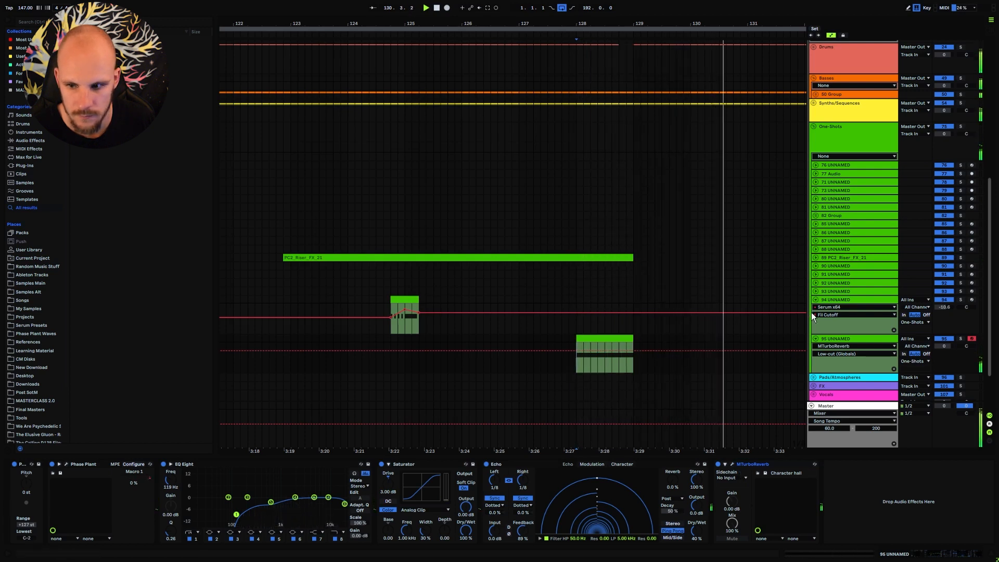
Step: Lower the volume of the Serum one-shot track
{"action": "left_click", "coordinate": [831, 301]}
{"action": "left_click_drag", "start_coordinate": [943, 315], "coordinate": [944, 325]}
Step: Select the last beat before bar 129 on the Drums track and on the bass group track
{"action": "scroll", "coordinate": [603, 190], "scroll_direction": "up", "scroll_amount": 3}
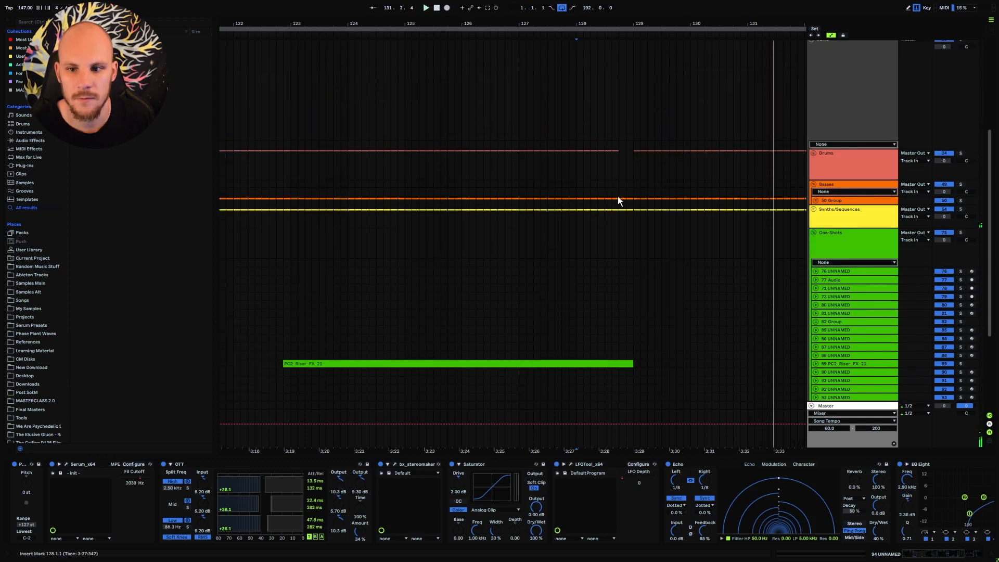
{"action": "left_click_drag", "start_coordinate": [619, 150], "coordinate": [629, 150]}
{"action": "left_click_drag", "start_coordinate": [619, 200], "coordinate": [632, 202]}
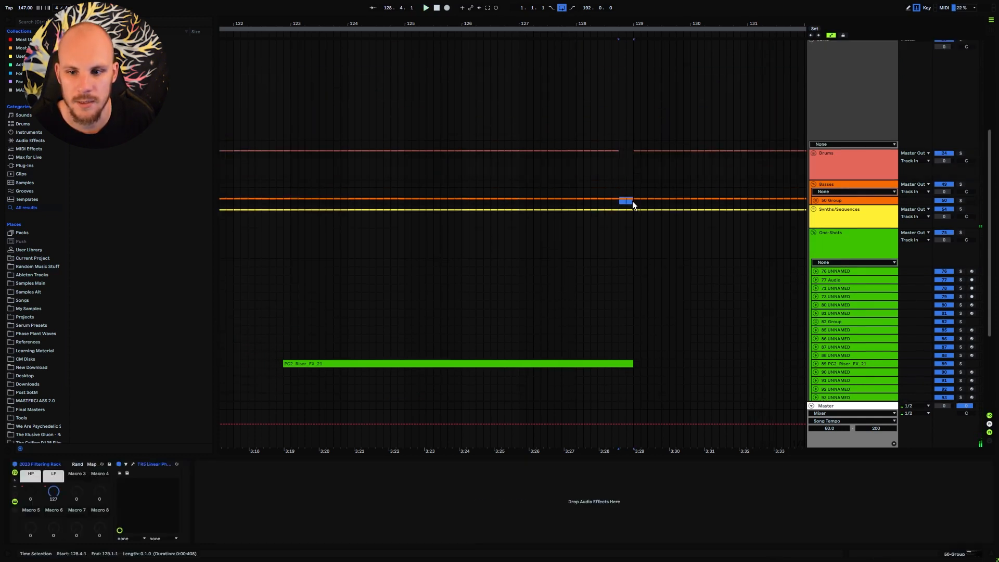
{"action": "scroll", "coordinate": [614, 274], "scroll_direction": "down", "scroll_amount": 4}
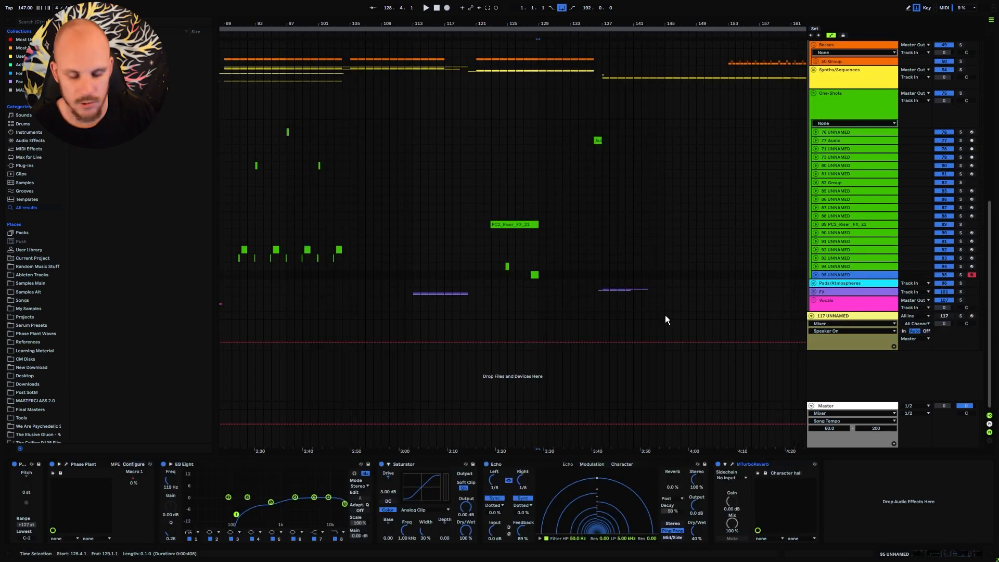
Step: Create a new MIDI track below the Phase Plant track in the One-Shots group, and load Sampler on it
{"action": "key", "text": "ctrl+shift+t"}
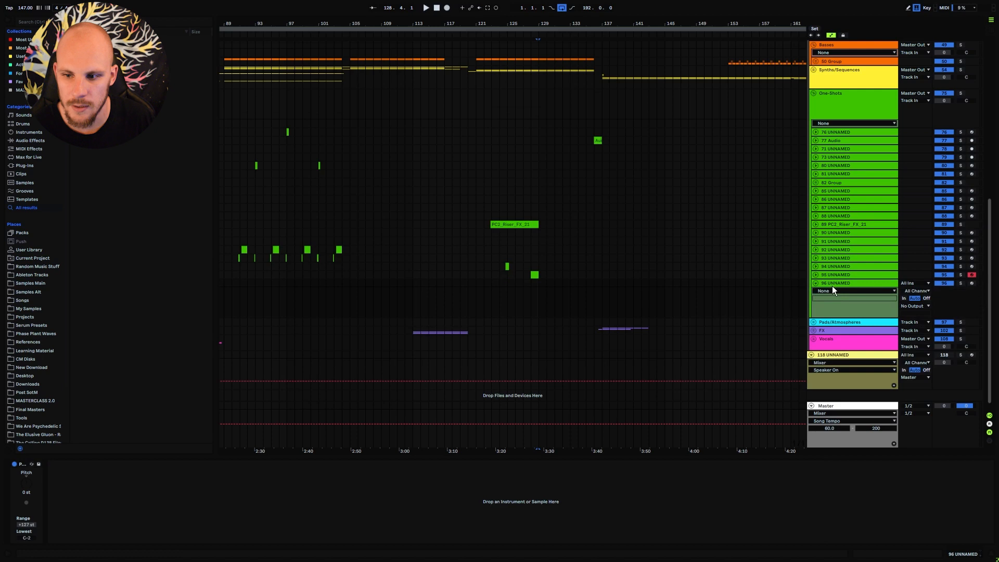
{"action": "left_click", "coordinate": [26, 132]}
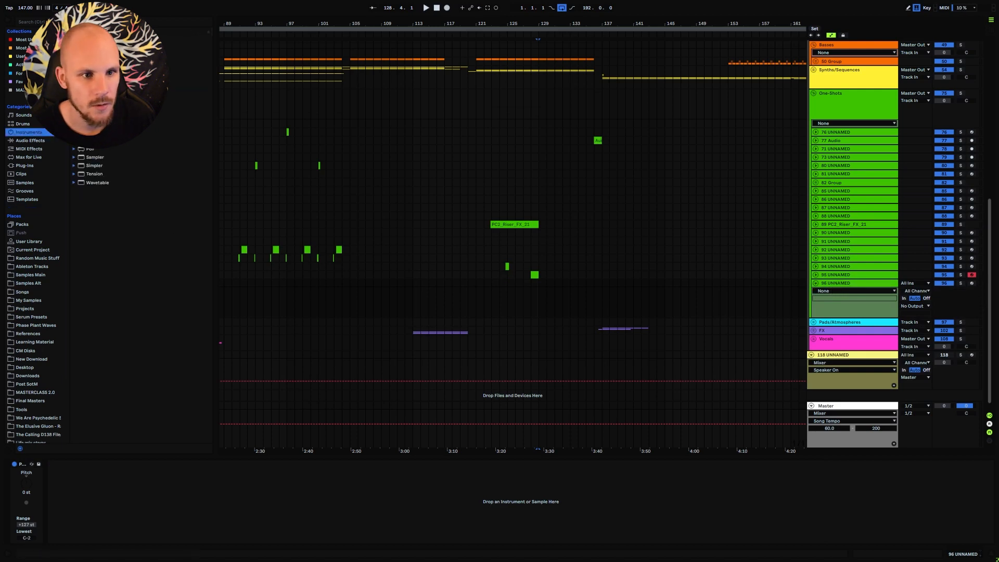
{"action": "left_click_drag", "start_coordinate": [94, 157], "coordinate": [546, 343]}
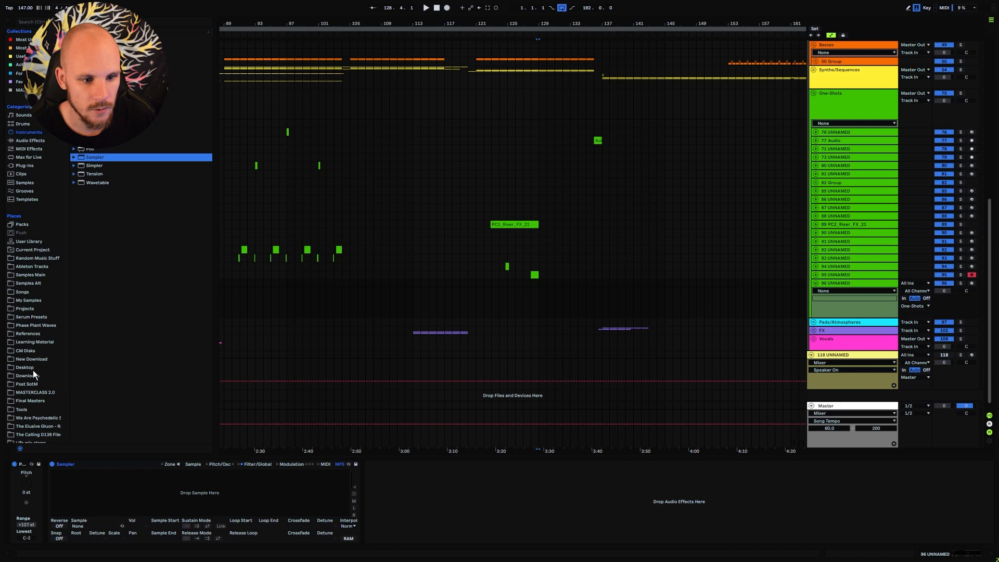
Step: Load 0449.wav from the Part 04 folder of Projektor Tones Pack Vol.2 in Serum Presets into Sampler
{"action": "left_click", "coordinate": [30, 317]}
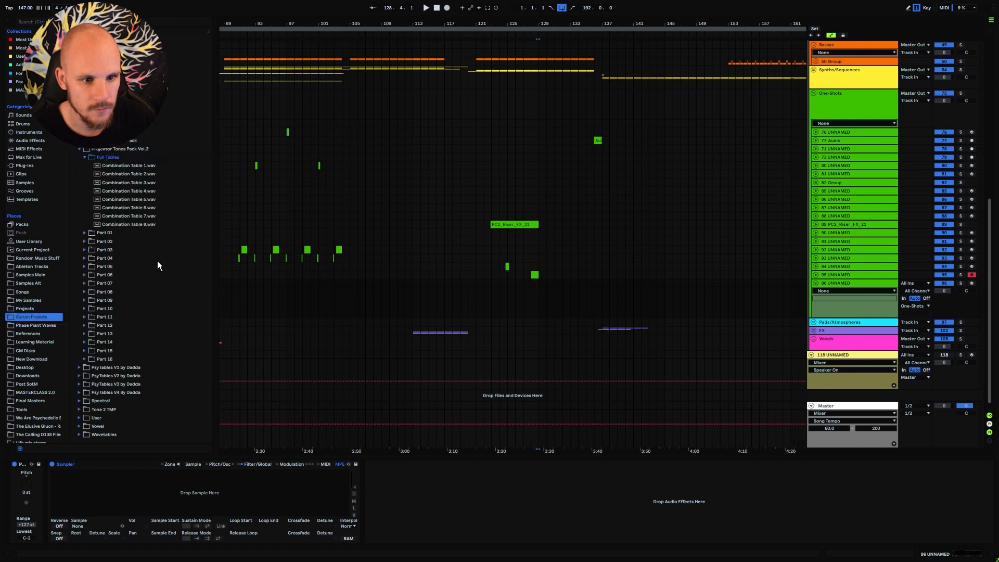
{"action": "left_click", "coordinate": [83, 258]}
{"action": "left_click", "coordinate": [102, 316]}
{"action": "scroll", "coordinate": [121, 340], "scroll_direction": "down", "scroll_amount": 4}
{"action": "scroll", "coordinate": [119, 337], "scroll_direction": "down", "scroll_amount": 8}
{"action": "left_click", "coordinate": [111, 311]}
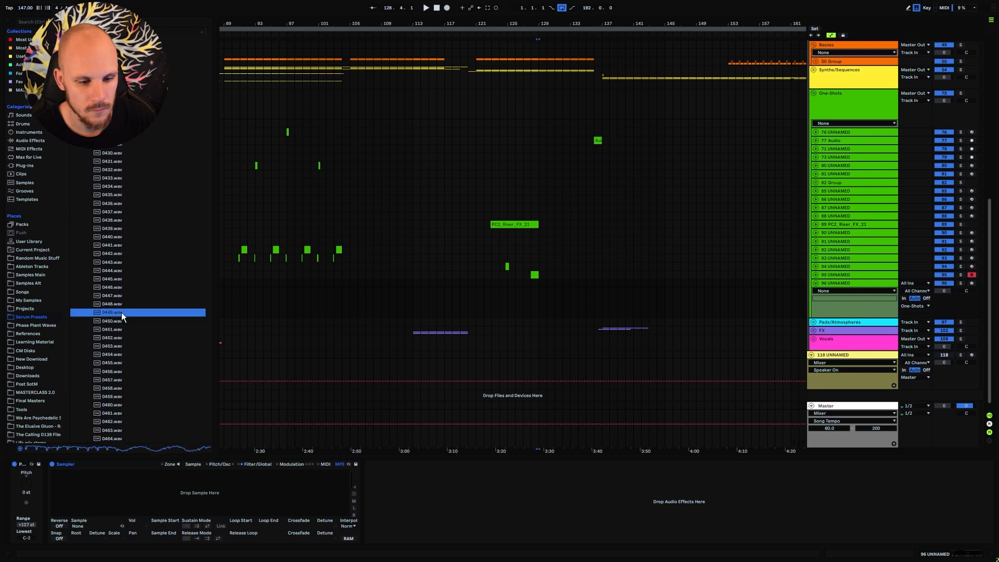
{"action": "left_click_drag", "start_coordinate": [108, 312], "coordinate": [195, 494]}
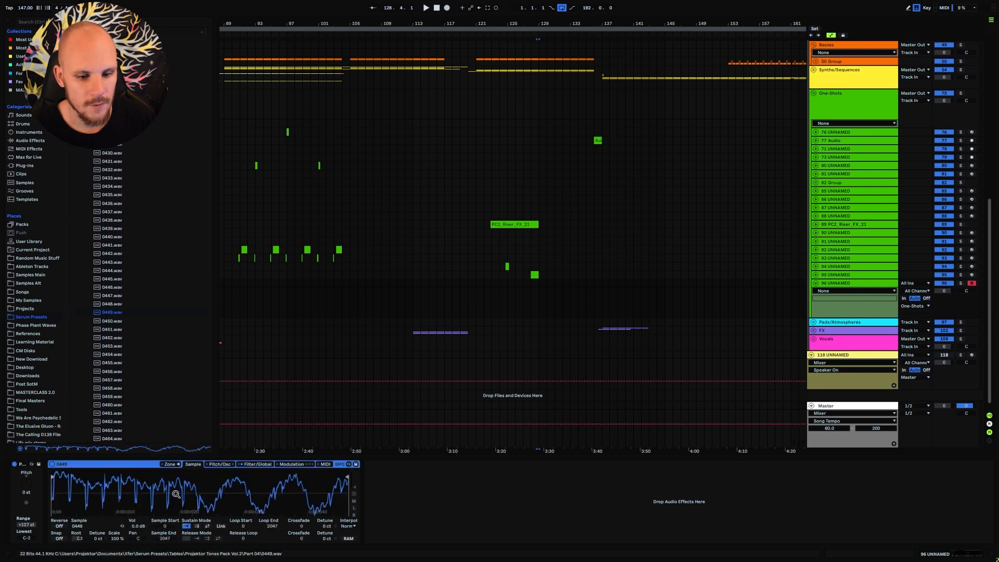
Step: Enable the sustain loop for the sample in Sampler and audition notes in higher octaves, raising the keyboard octave twice
{"action": "left_click", "coordinate": [197, 526]}
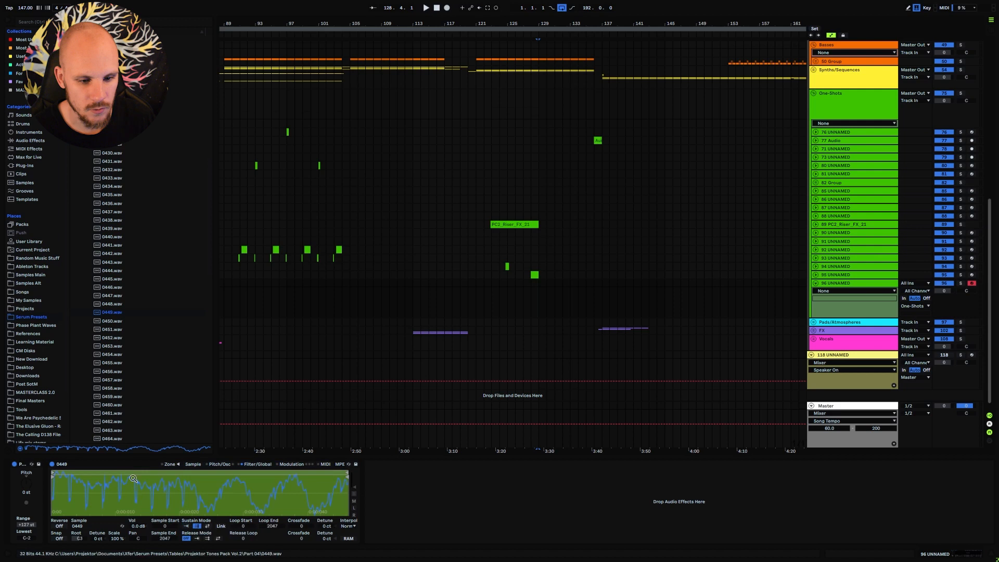
{"action": "key", "text": "a"}
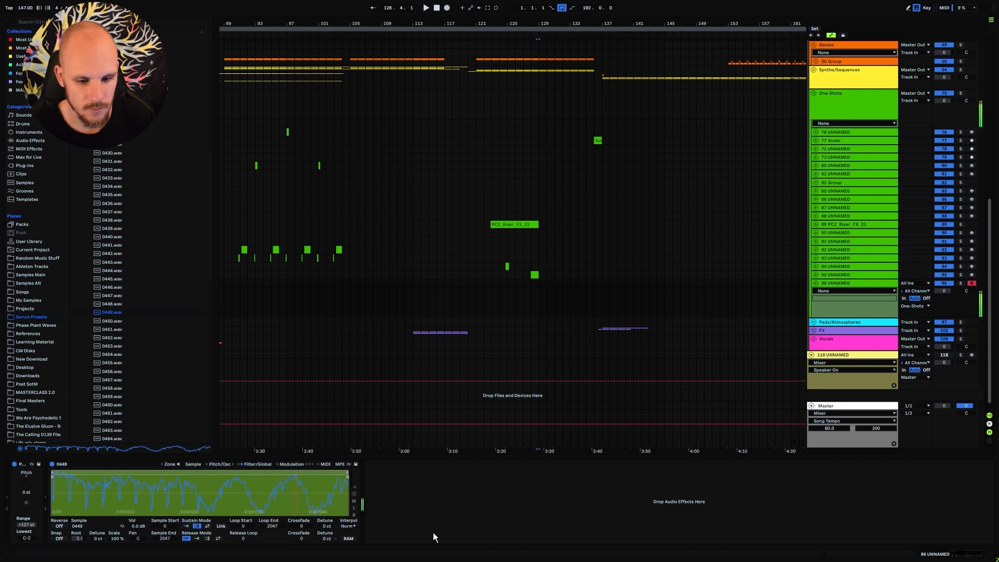
{"action": "key", "text": "x"}
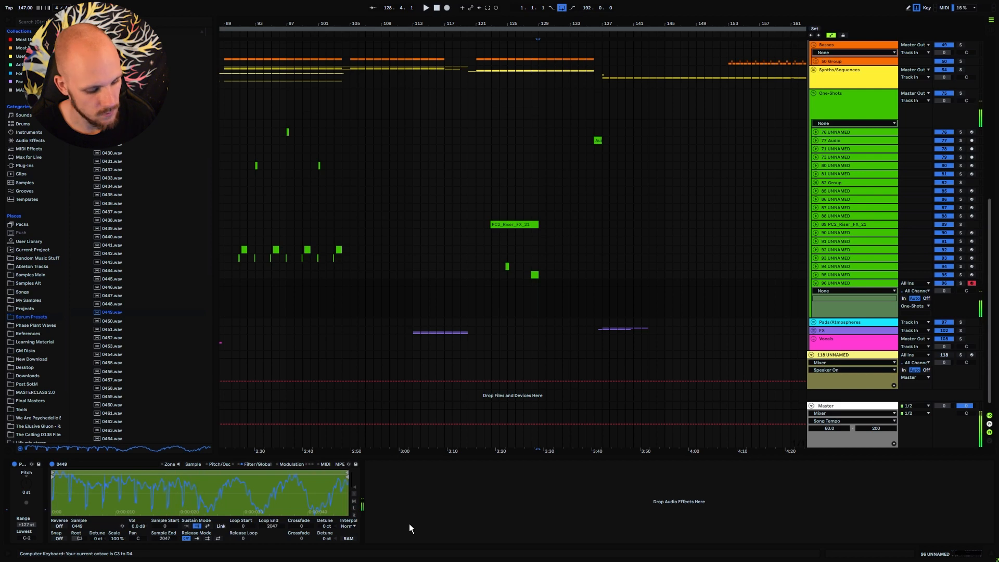
{"action": "key", "text": "x"}
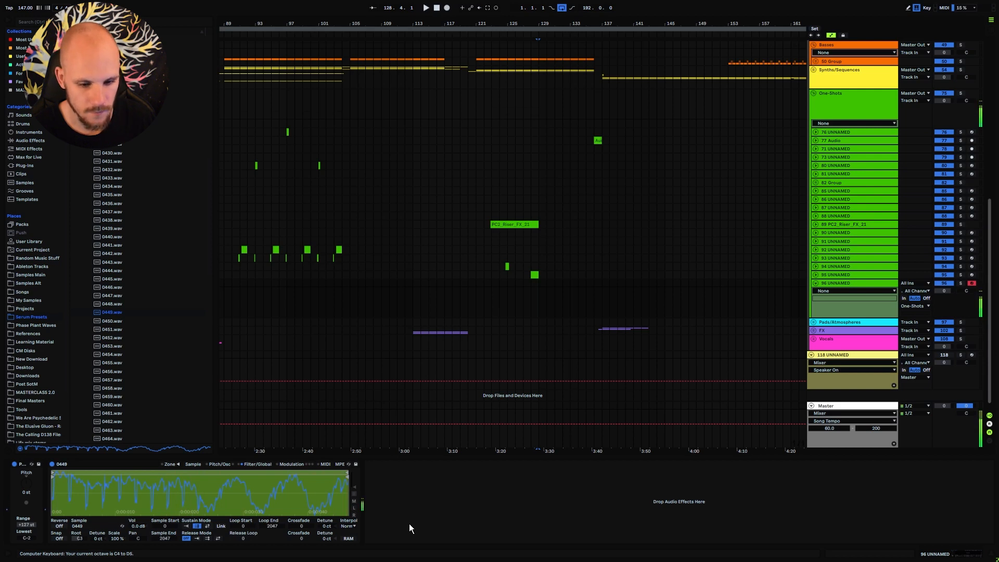
{"action": "key", "text": "a"}
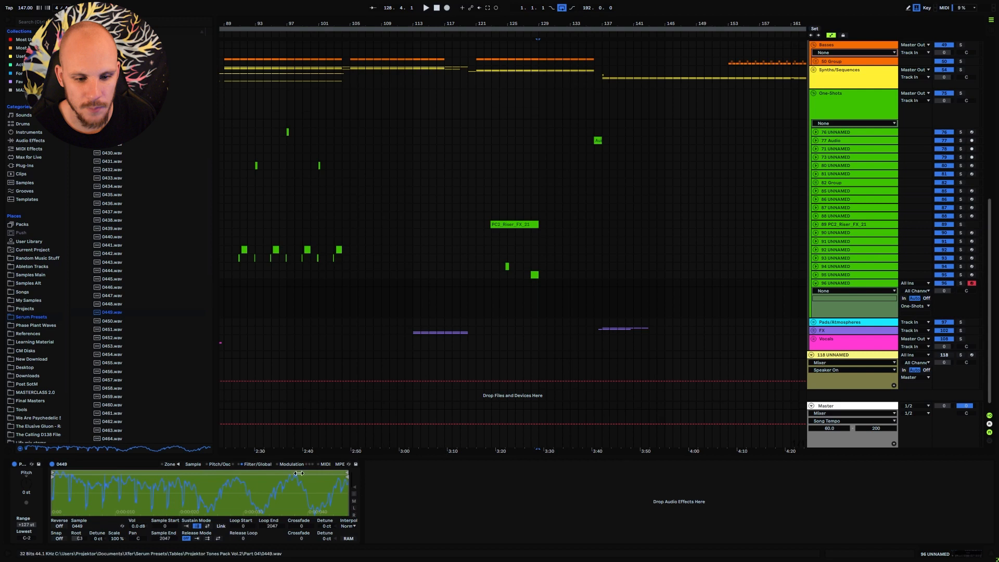
Step: Add EQ Eight after Sampler, and create a one-bar MIDI clip with a short A#3 note at bar 113
{"action": "right_click", "coordinate": [418, 505]}
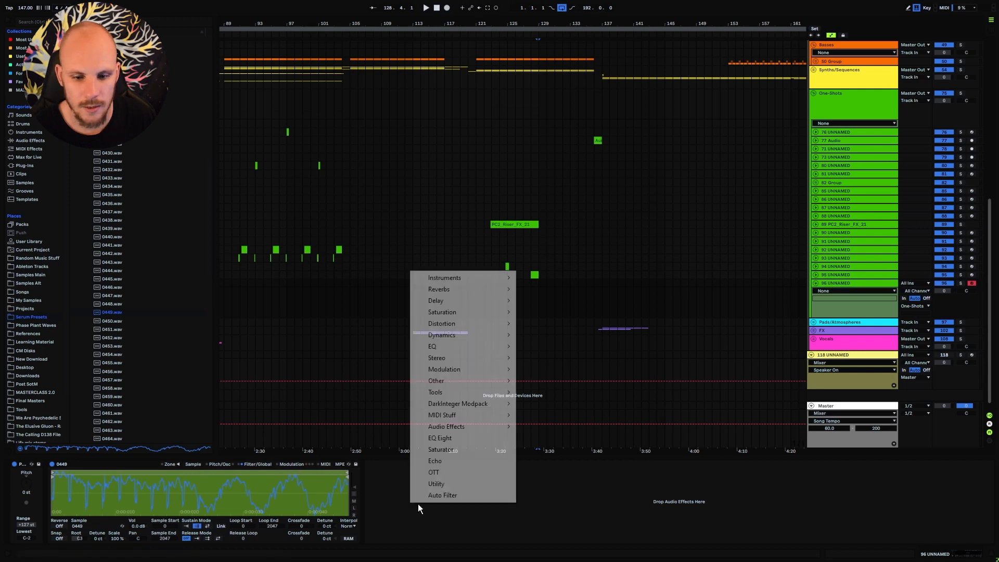
{"action": "left_click", "coordinate": [445, 438]}
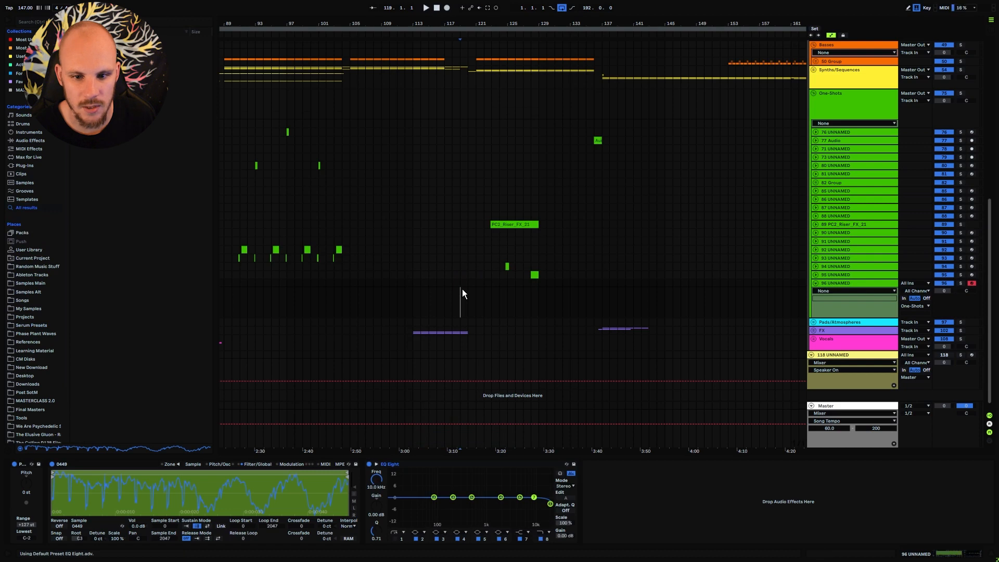
{"action": "double_click", "coordinate": [417, 283]}
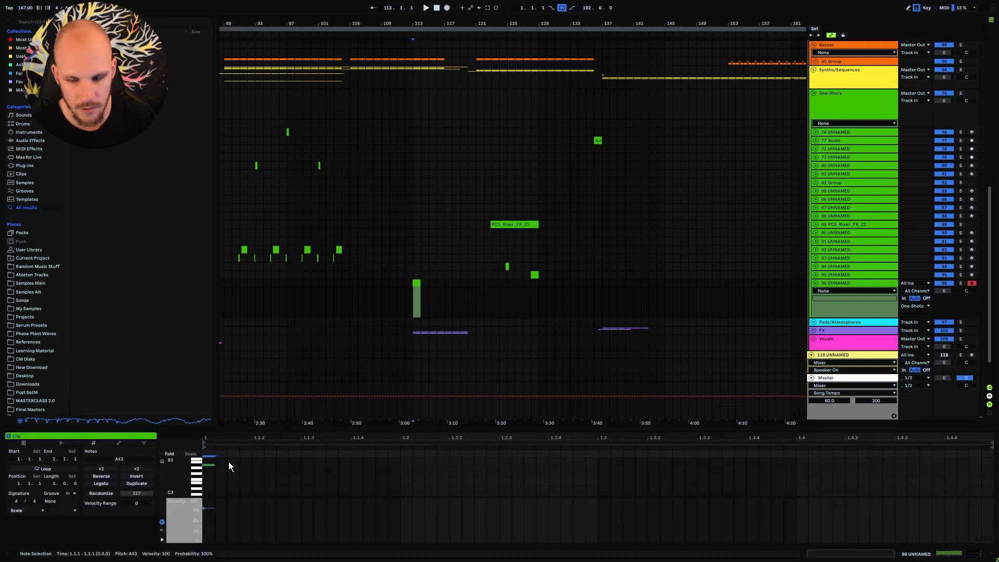
Step: Expand the EQ Eight display on the Sampler track and play a note to examine its frequency spectrum
{"action": "left_click", "coordinate": [831, 283]}
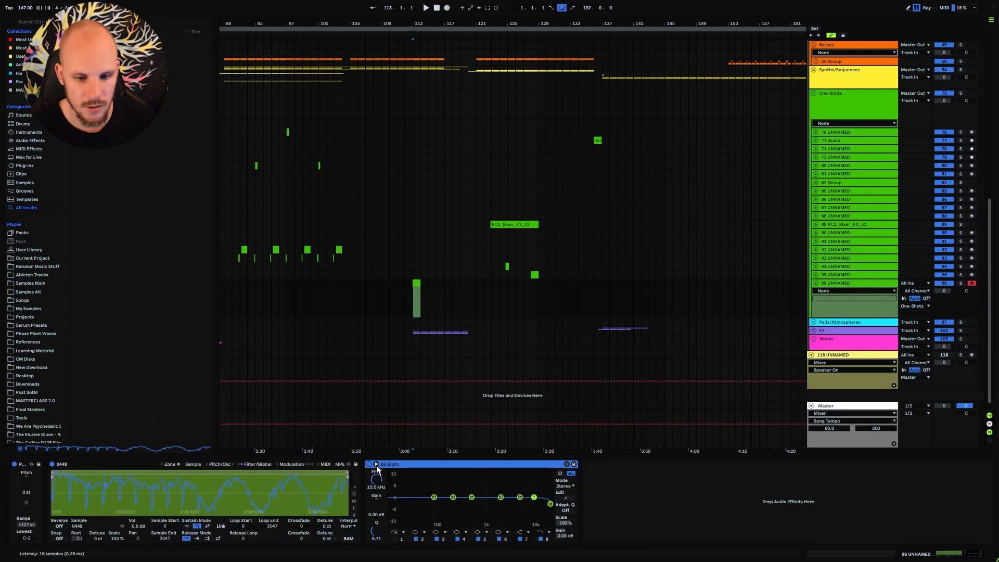
{"action": "left_click", "coordinate": [377, 465]}
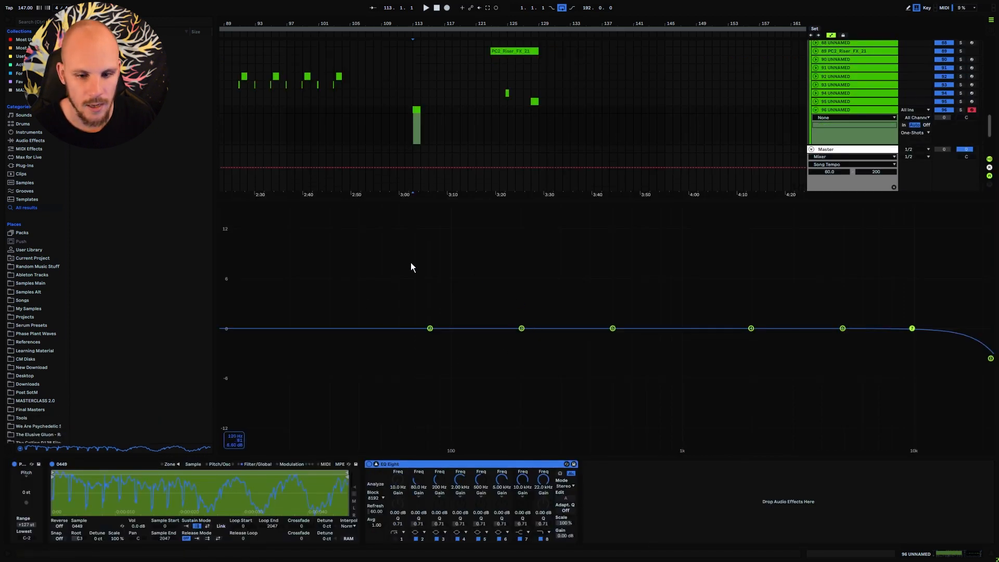
{"action": "key", "text": "u"}
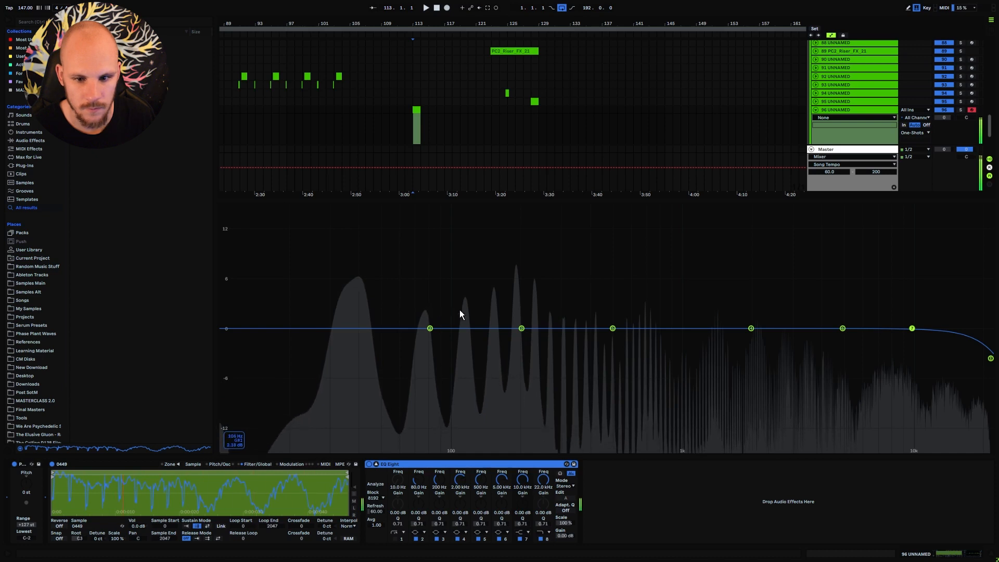
Step: Set Sampler's Transpose to +7 st in the pitch settings and audition a note
{"action": "left_click", "coordinate": [324, 526]}
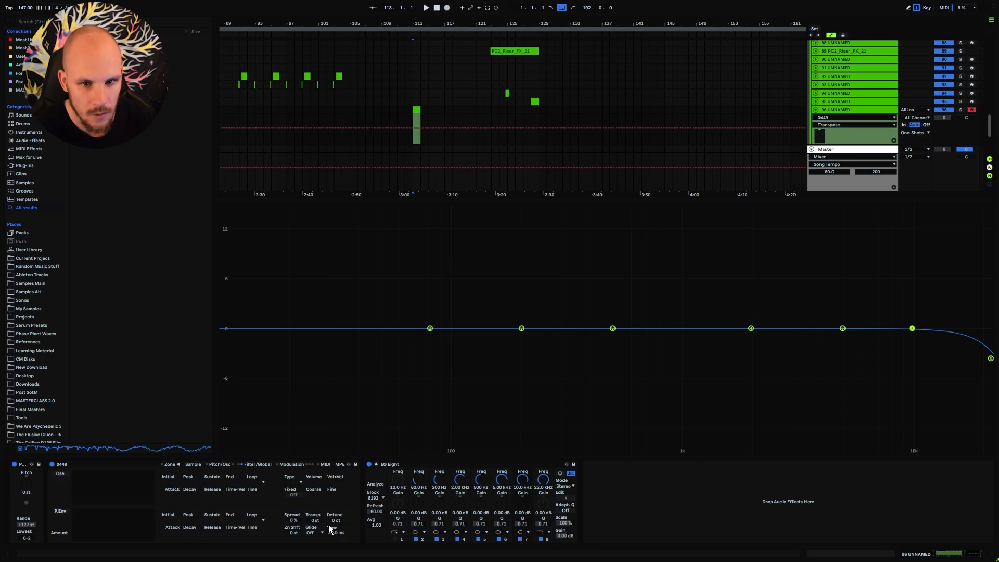
{"action": "key", "text": "Up"}
{"action": "key", "text": "Up"}
{"action": "key", "text": "Up"}
{"action": "key", "text": "Up"}
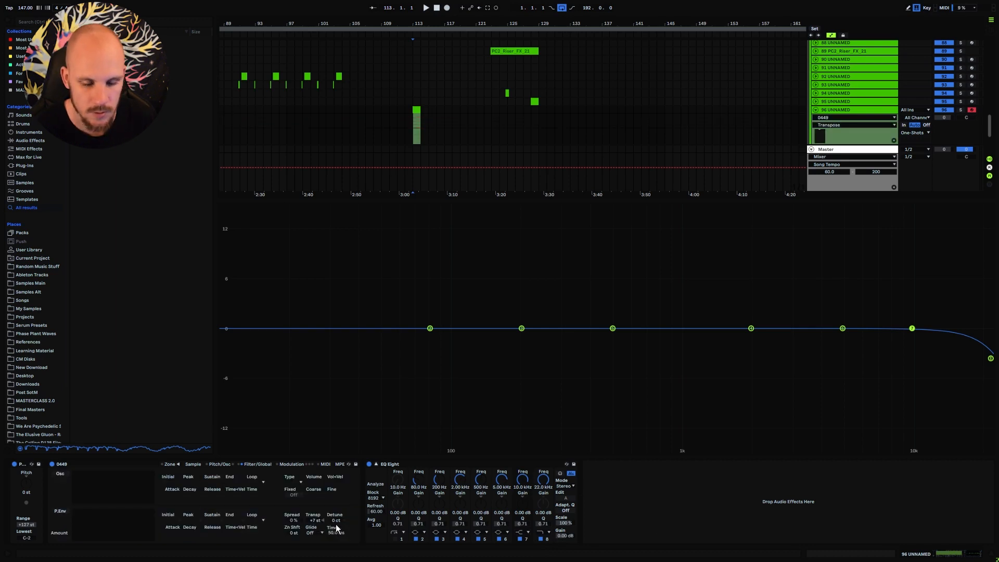
{"action": "key", "text": "a"}
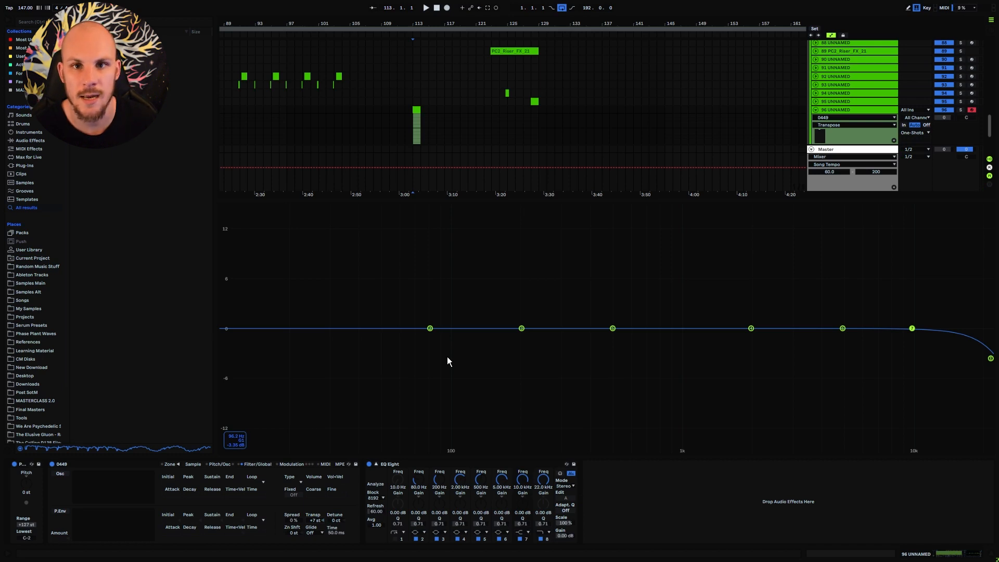
Step: Delete EQ Eight from the Sampler track, and move the MIDI clip from bar 113 to bar 136
{"action": "left_click", "coordinate": [404, 461]}
{"action": "key", "text": "Delete"}
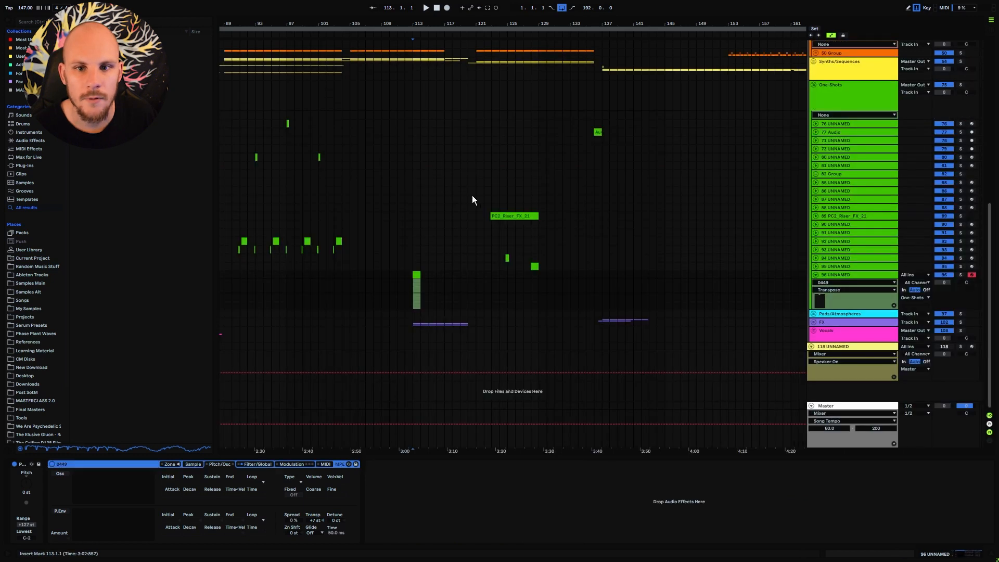
{"action": "left_click_drag", "start_coordinate": [466, 18], "coordinate": [379, 73]}
{"action": "left_click_drag", "start_coordinate": [283, 275], "coordinate": [626, 279]}
{"action": "left_click_drag", "start_coordinate": [663, 23], "coordinate": [610, 108]}
{"action": "left_click_drag", "start_coordinate": [445, 270], "coordinate": [574, 274]}
Step: Duplicate the A#3 note three times at sixteenth-note spacing, and shorten the MIDI clip to one beat
{"action": "left_click", "coordinate": [224, 482]}
{"action": "double_click", "coordinate": [205, 464]}
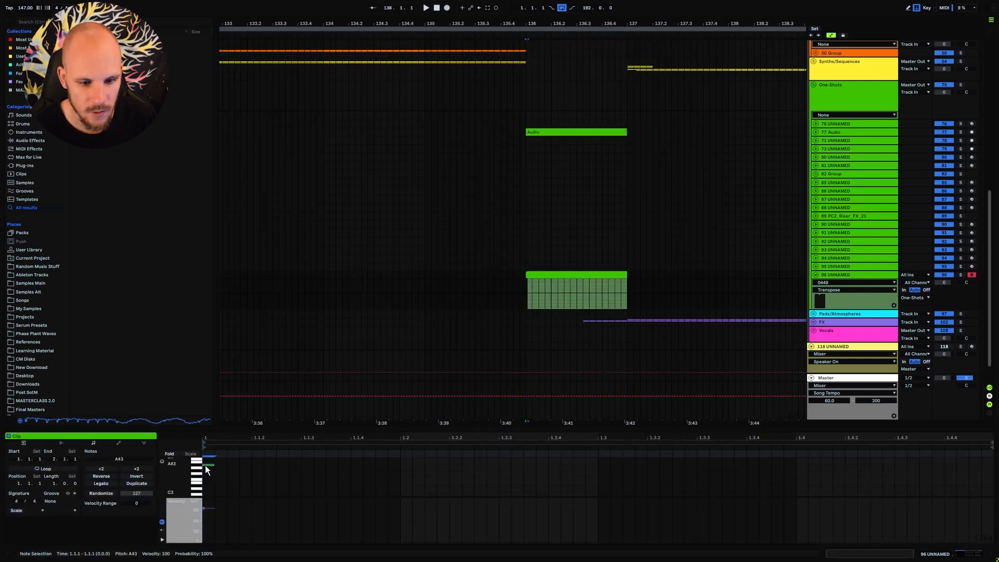
{"action": "key", "text": "ctrl+d"}
{"action": "key", "text": "ctrl+d"}
{"action": "key", "text": "ctrl+d"}
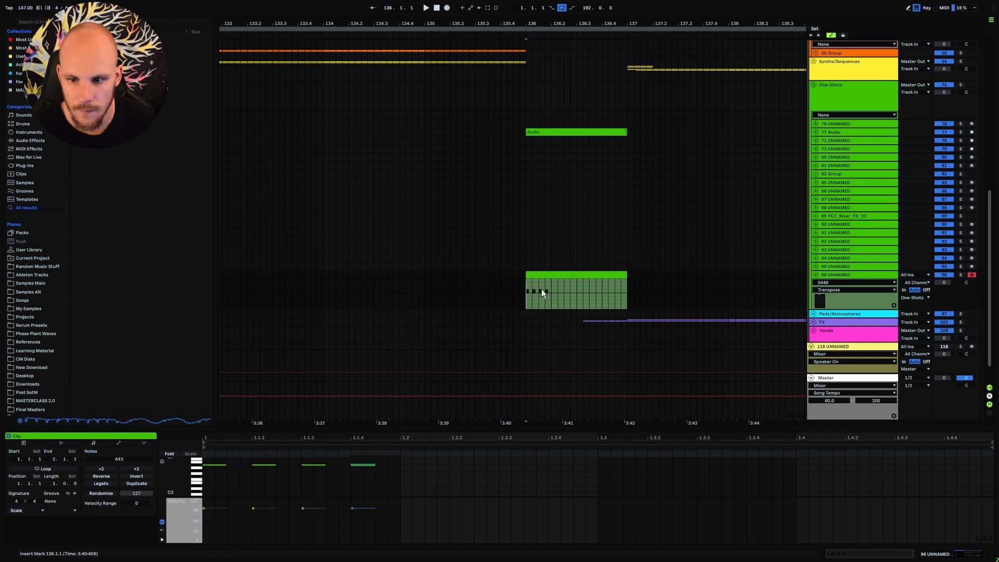
{"action": "left_click_drag", "start_coordinate": [626, 277], "coordinate": [551, 281]}
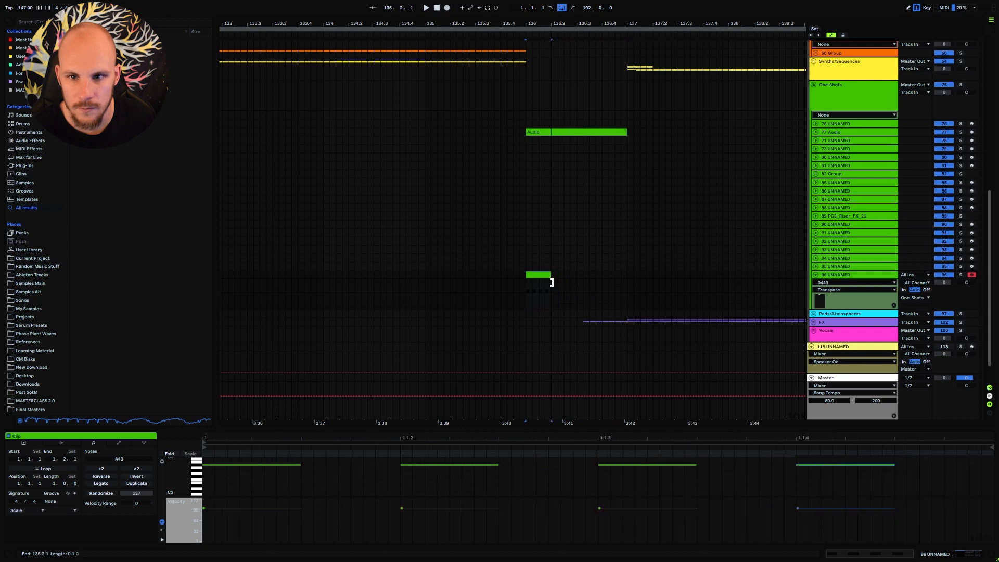
Step: Lower the Sampler track's volume while playing from bar 135, and apply an EQ Eight low cut at about 138 Hz
{"action": "left_click", "coordinate": [518, 294]}
{"action": "left_click", "coordinate": [424, 276]}
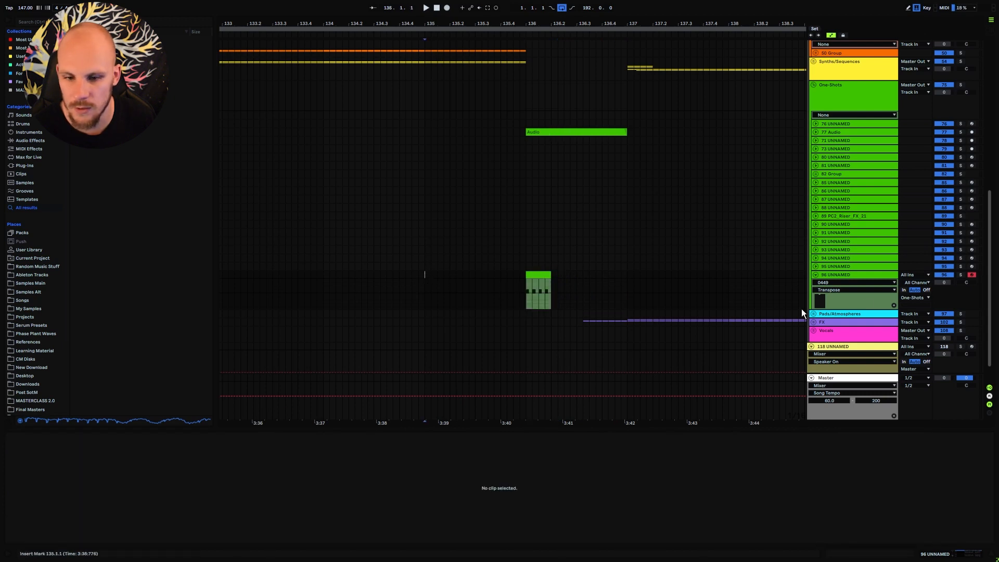
{"action": "key", "text": "space"}
{"action": "left_click_drag", "start_coordinate": [943, 282], "coordinate": [943, 296]}
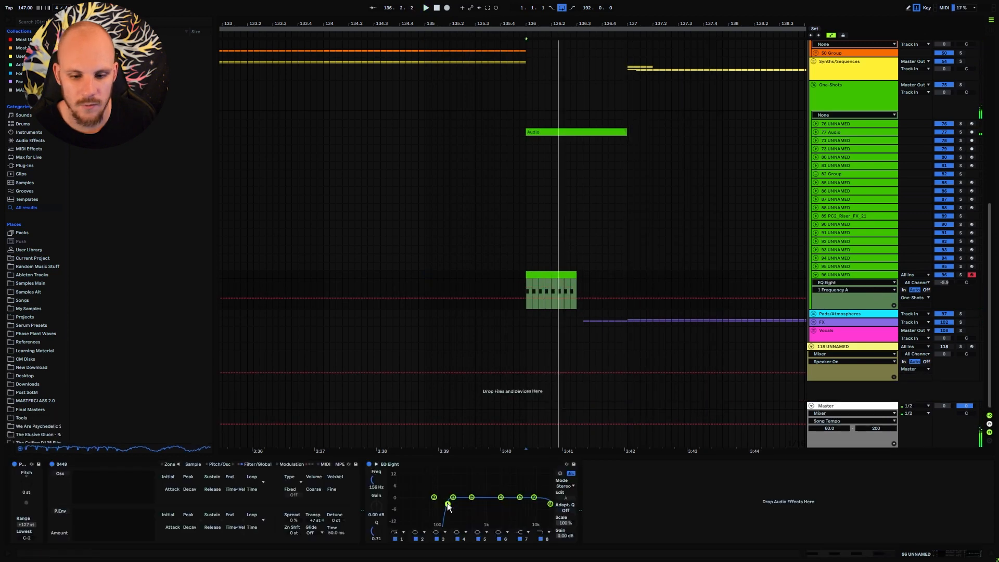
{"action": "left_click_drag", "start_coordinate": [447, 503], "coordinate": [445, 512]}
Step: Load dblue TapeStop from the favourite plug-ins collection after EQ Eight on the Sampler track
{"action": "right_click", "coordinate": [638, 498]}
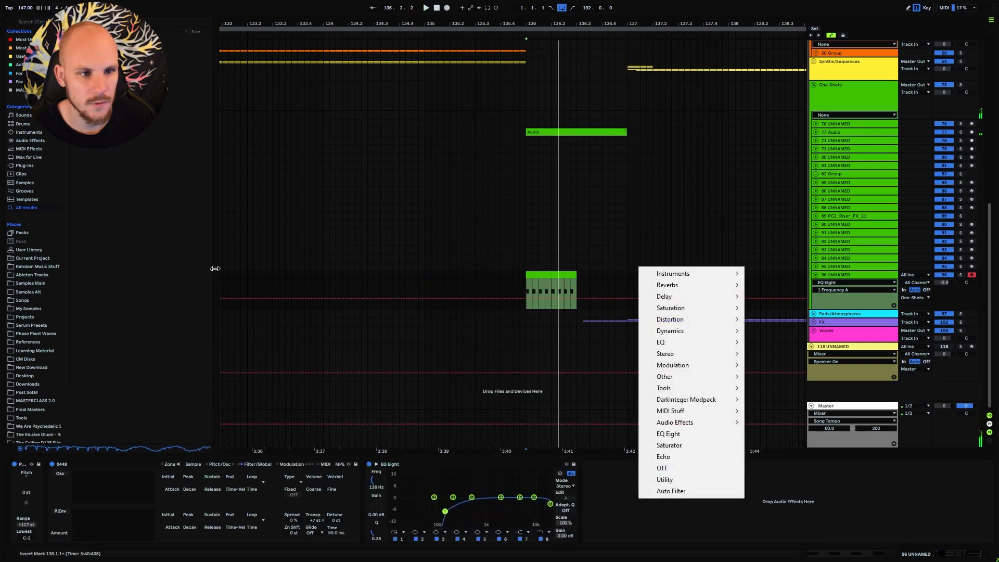
{"action": "key", "text": "Escape"}
{"action": "left_click", "coordinate": [21, 39]}
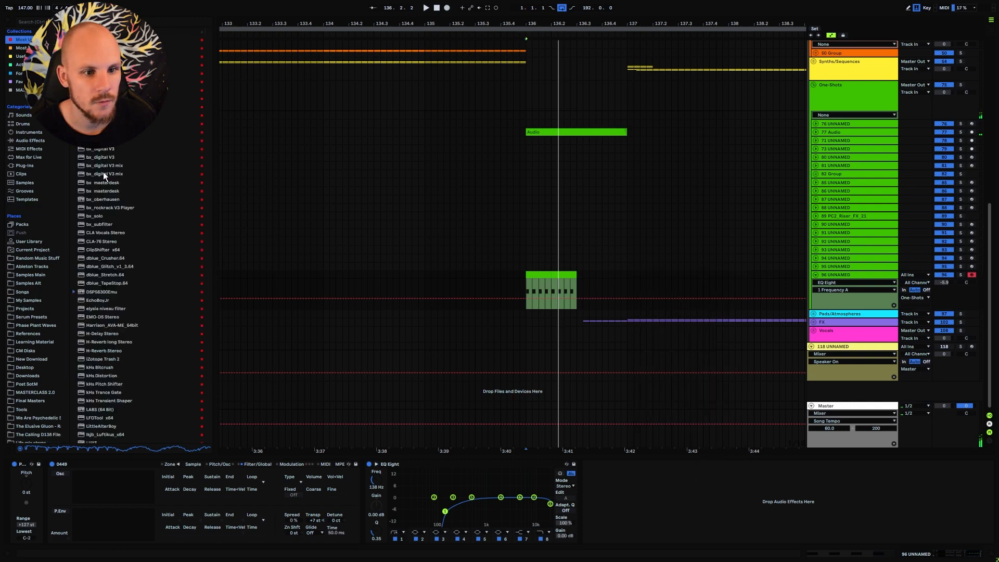
{"action": "left_click_drag", "start_coordinate": [107, 282], "coordinate": [605, 514]}
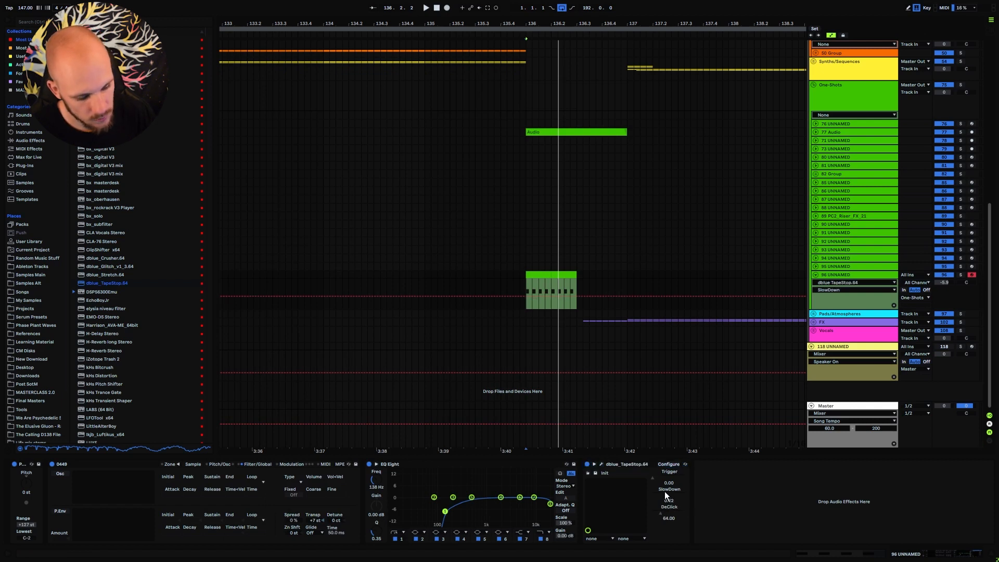
Step: Automate TapeStop's Trigger from 0.00 to 1.00 about half a beat into the clip at bar 136 and play it back
{"action": "left_click", "coordinate": [661, 473]}
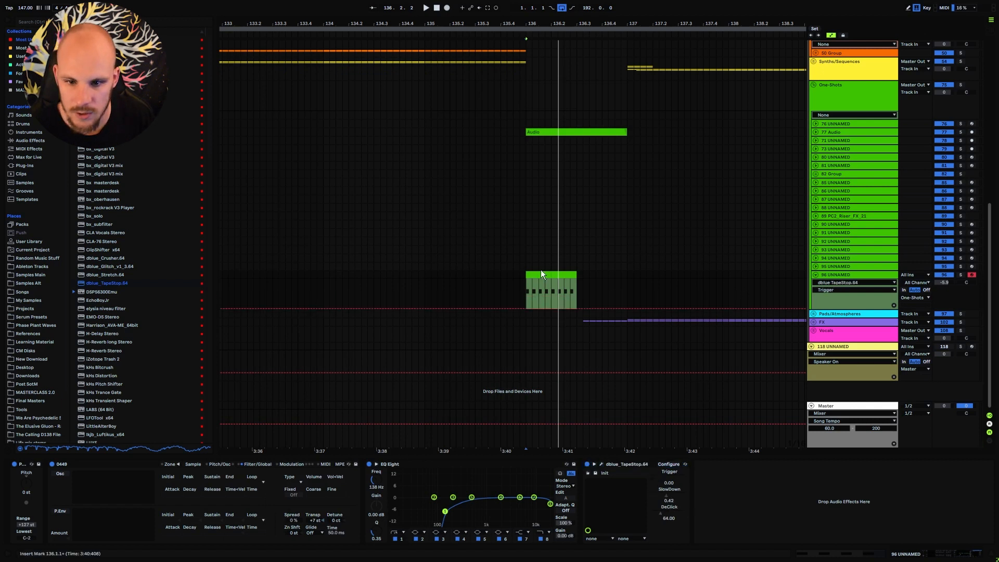
{"action": "mouse_move", "coordinate": [553, 308]}
{"action": "left_mouse_down"}
{"action": "mouse_move", "coordinate": [548, 293]}
{"action": "mouse_move", "coordinate": [538, 307]}
{"action": "left_mouse_up"}
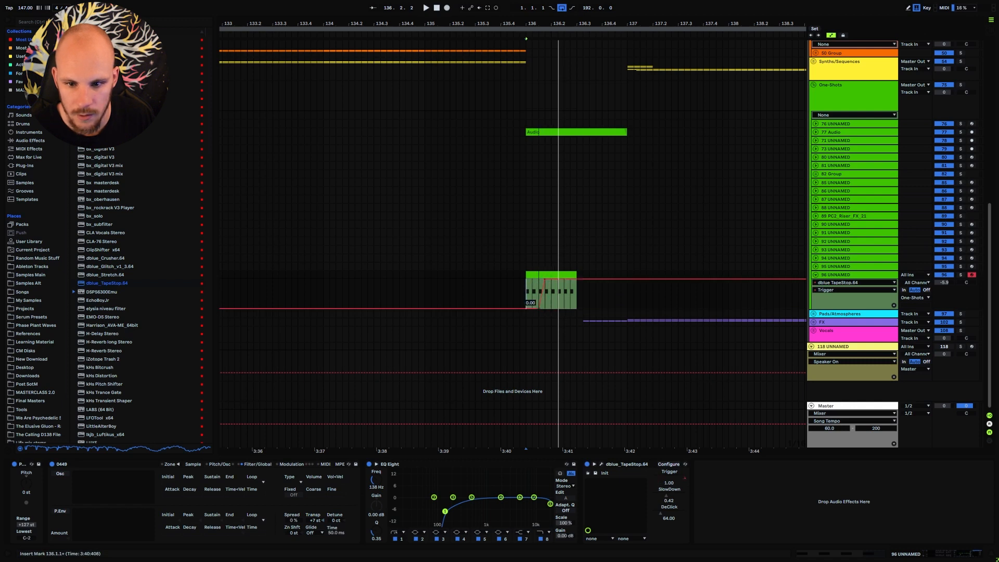
{"action": "key", "text": "space"}
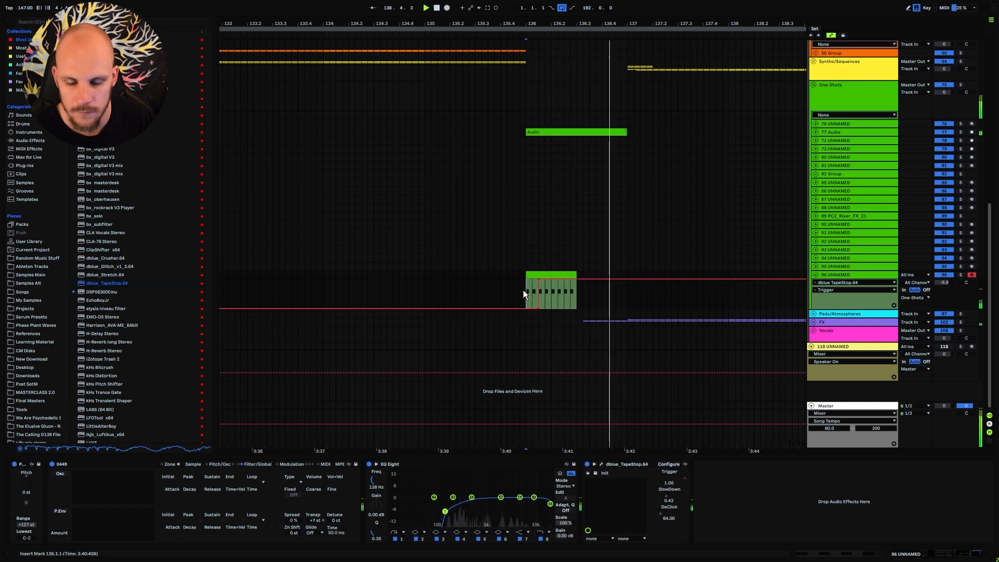
Step: Set TapeStop's SlowDown to 0.03 and play the one-shot from just before bar 136
{"action": "left_click_drag", "start_coordinate": [666, 495], "coordinate": [666, 504]}
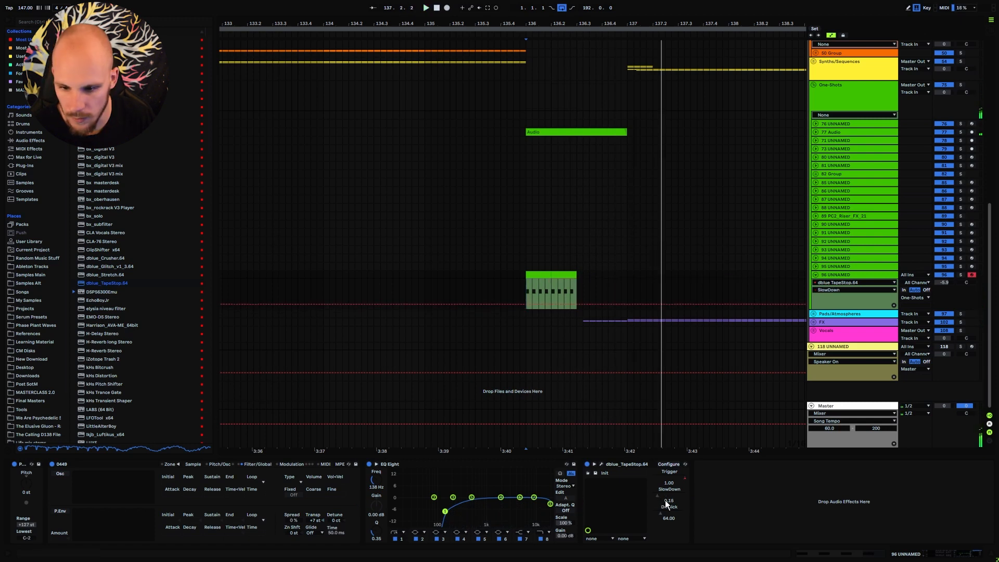
{"action": "left_click_drag", "start_coordinate": [658, 498], "coordinate": [658, 506]}
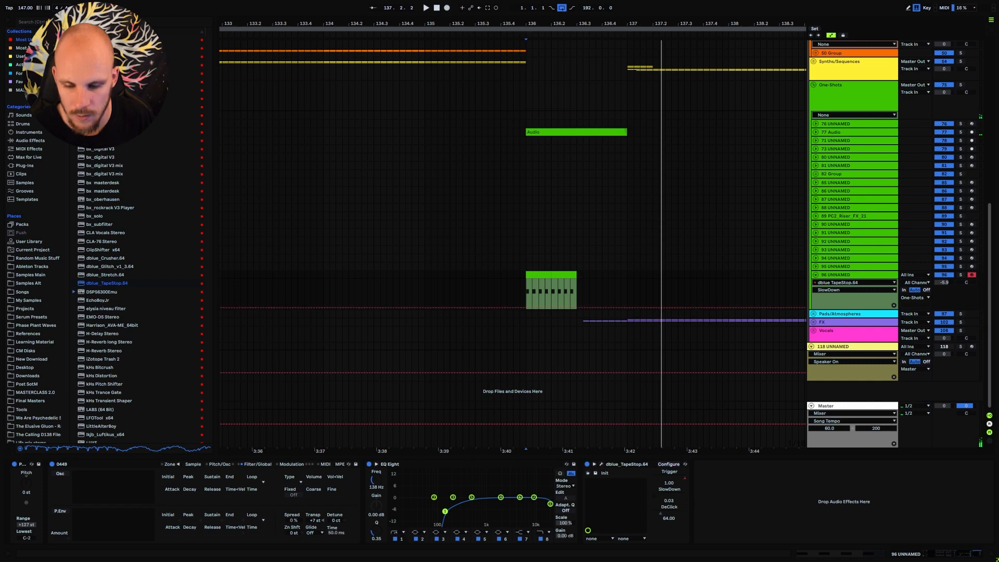
{"action": "left_click", "coordinate": [520, 294]}
{"action": "key", "text": "space"}
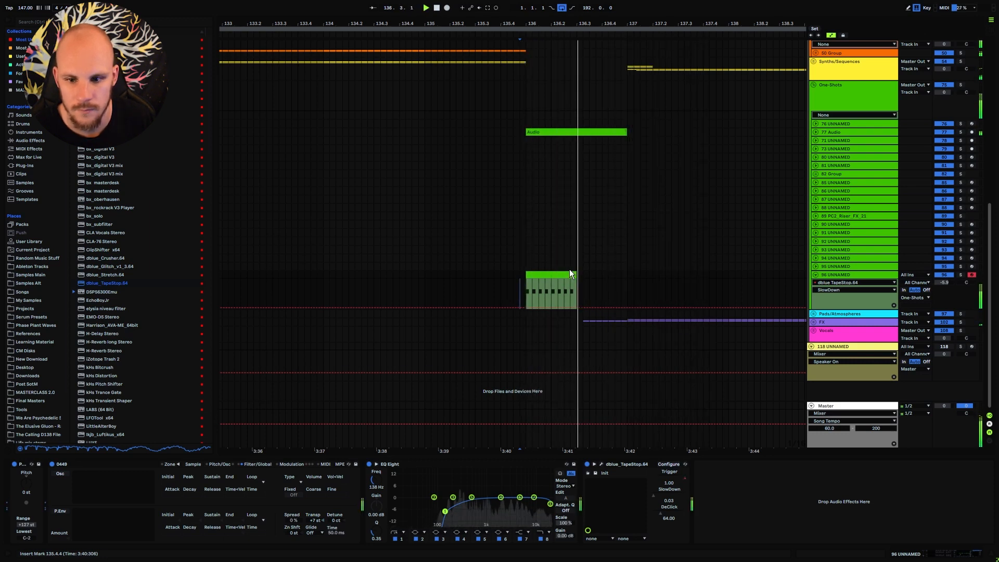
Step: Move EQ Eight after TapeStop, and automate its band 8 frequency to fall across the clip at bar 136, playing it back
{"action": "left_click_drag", "start_coordinate": [388, 464], "coordinate": [639, 498]}
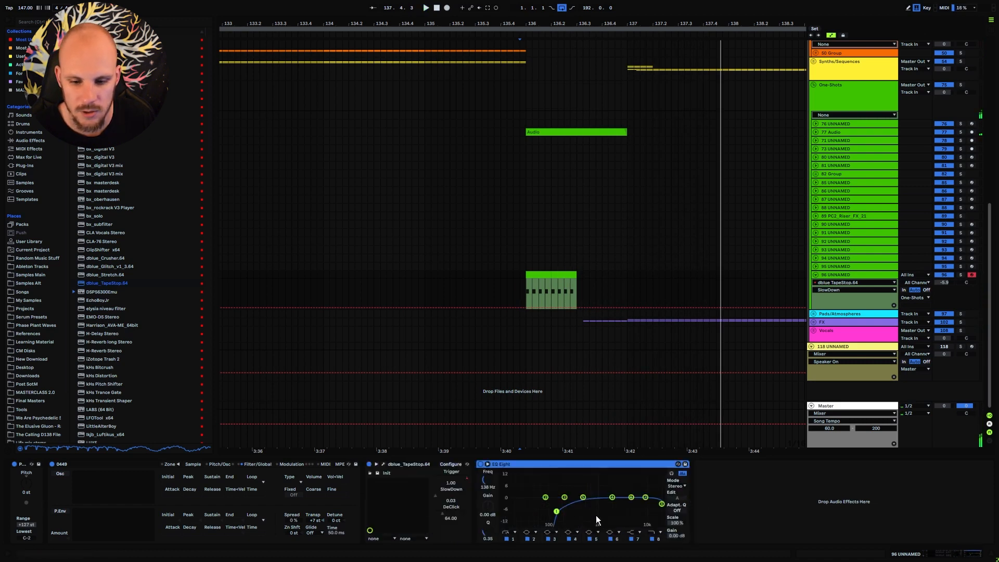
{"action": "left_click", "coordinate": [658, 541]}
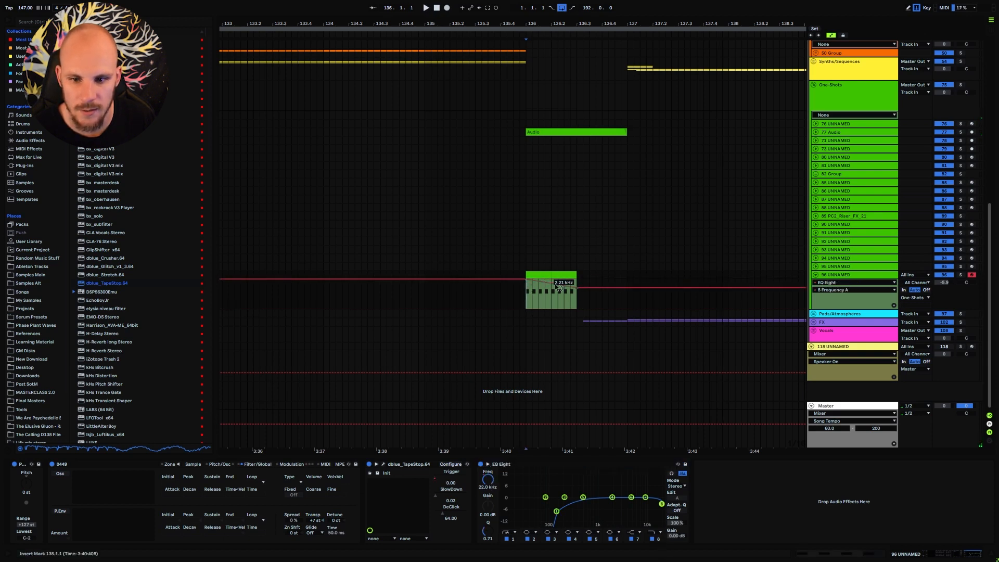
{"action": "key", "text": "space"}
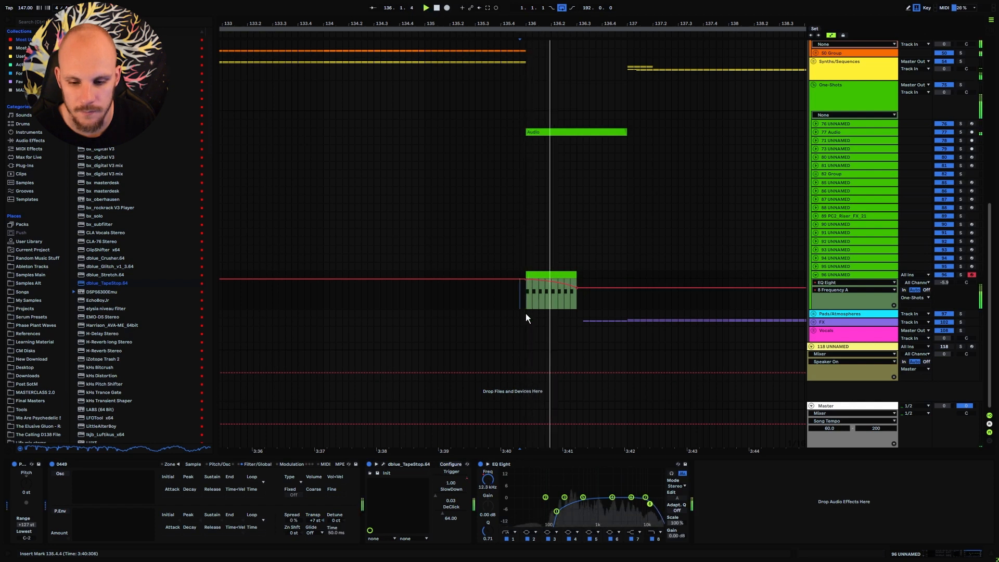
Step: Lower the volume of the Sampler track with the clip at bar 136 and play the break from bar 135
{"action": "left_click_drag", "start_coordinate": [949, 283], "coordinate": [949, 298]}
{"action": "key", "text": "space"}
{"action": "key", "text": "space"}
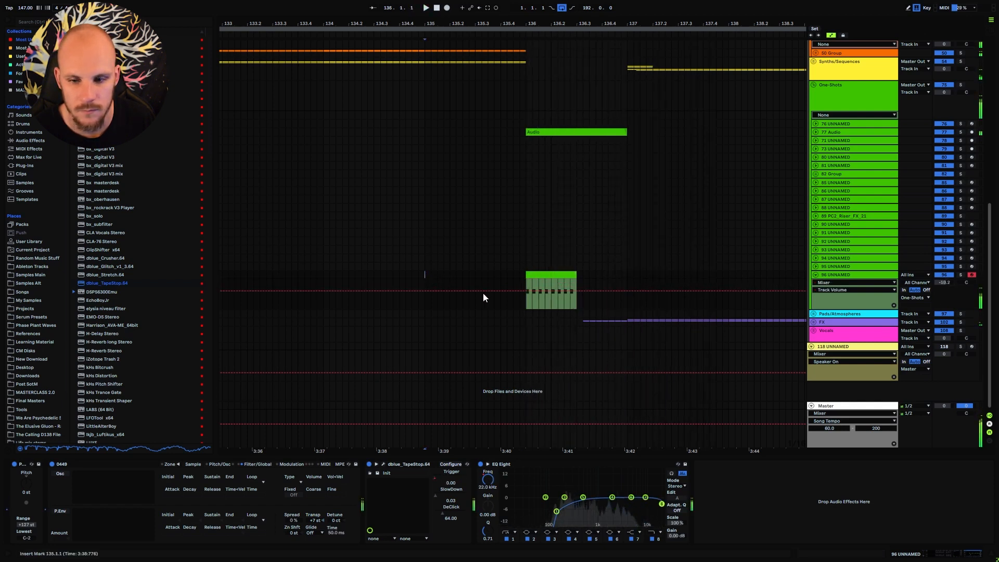
{"action": "key", "text": "space"}
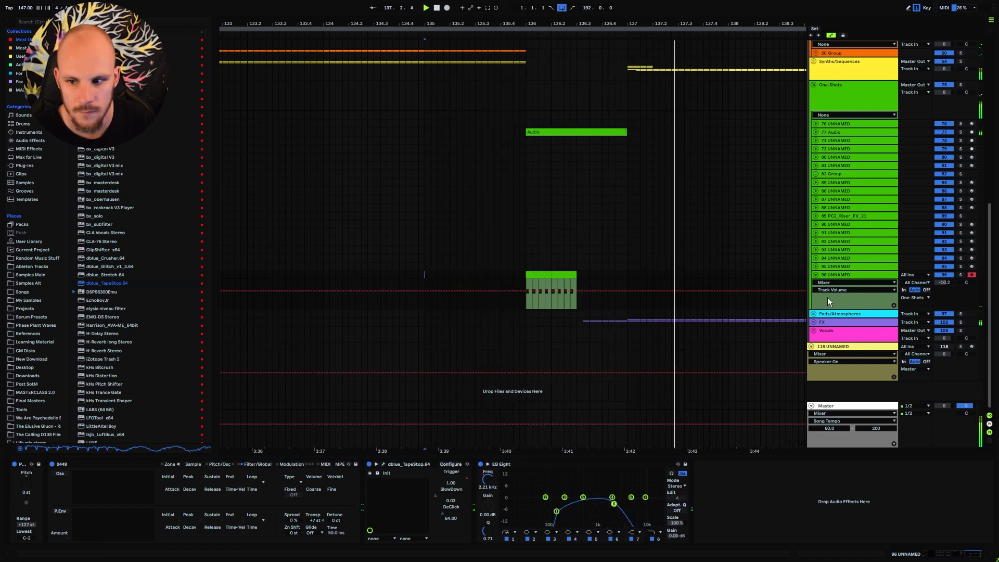
Step: Fold the Sampler track, stop playback, and open the Phase Plant instrument on track 118
{"action": "left_click", "coordinate": [816, 276]}
{"action": "left_click", "coordinate": [846, 275]}
{"action": "key", "text": "space"}
{"action": "scroll", "coordinate": [492, 271], "scroll_direction": "down", "scroll_amount": 5}
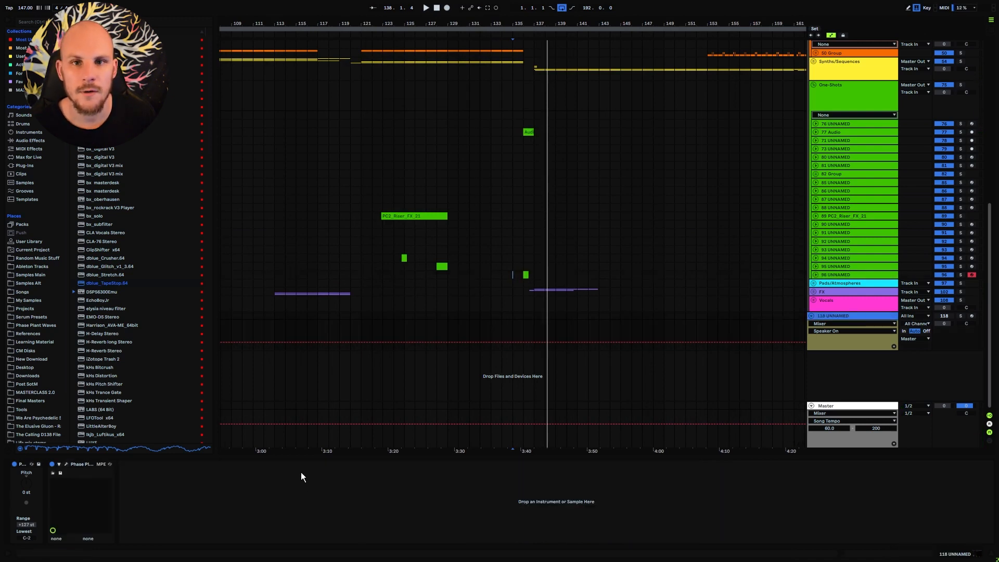
{"action": "left_click", "coordinate": [66, 464]}
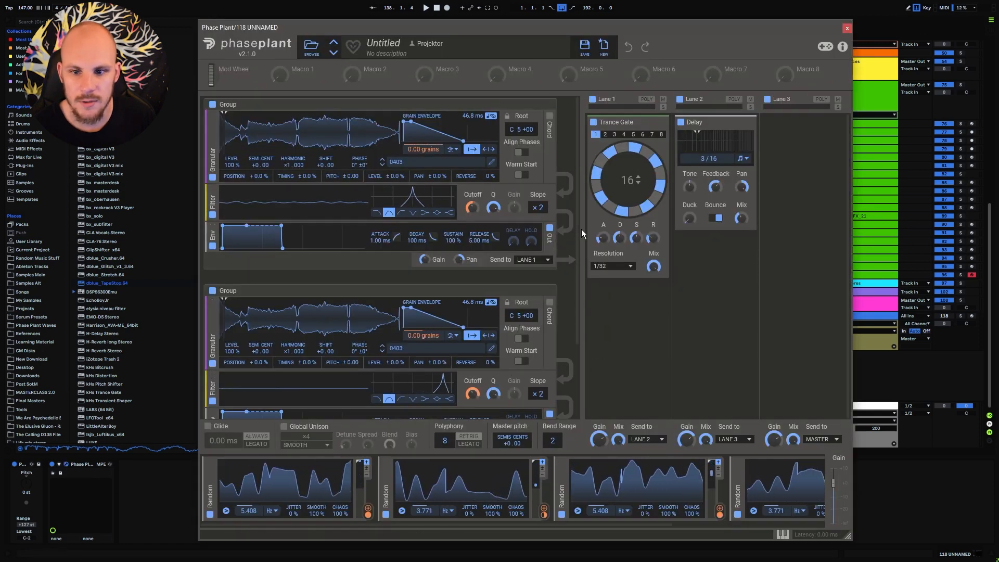
{"action": "left_click_drag", "start_coordinate": [576, 229], "coordinate": [585, 207]}
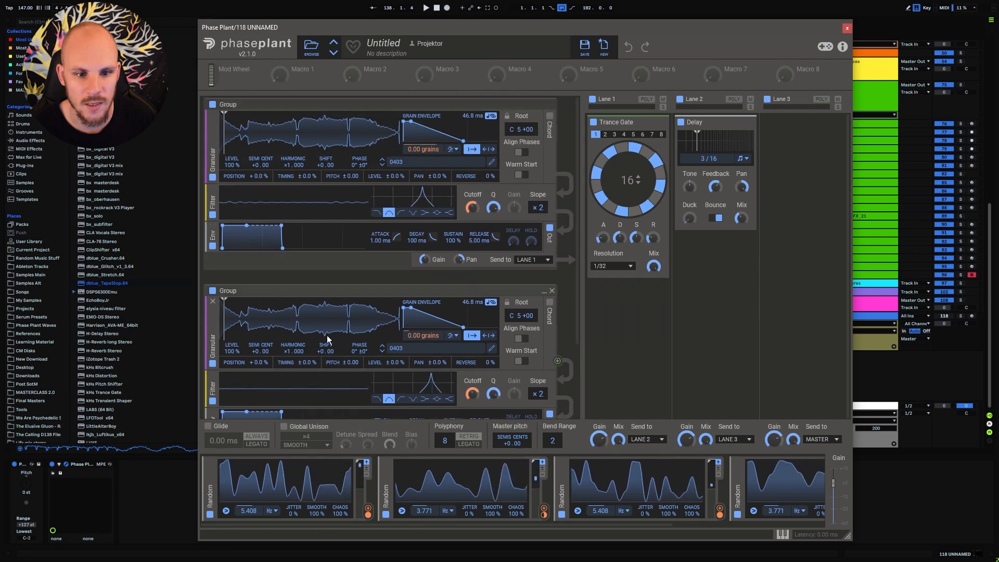
Step: Collapse Phase Plant's second generator group and the third and fourth Random modulators
{"action": "left_click", "coordinate": [544, 291]}
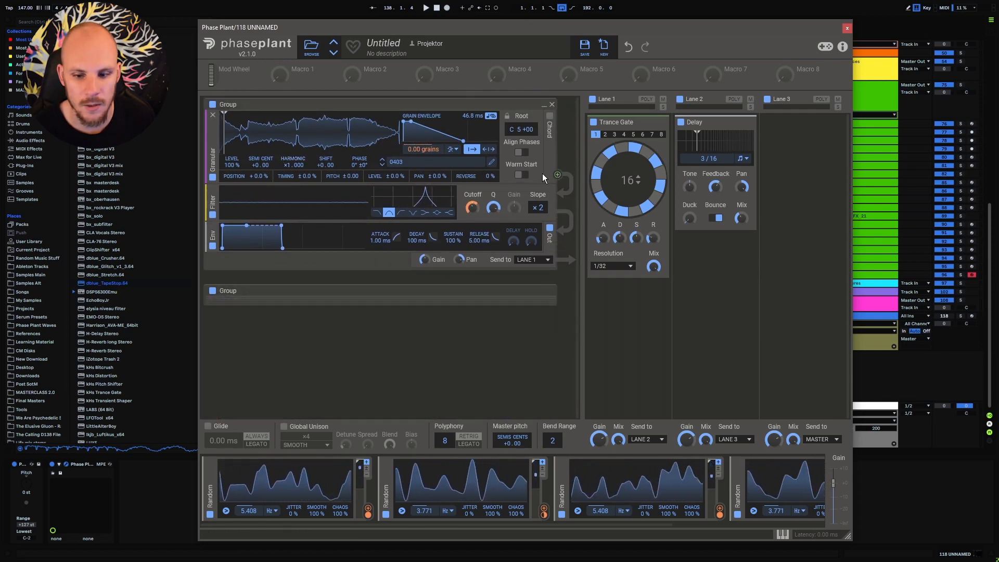
{"action": "left_click", "coordinate": [562, 475]}
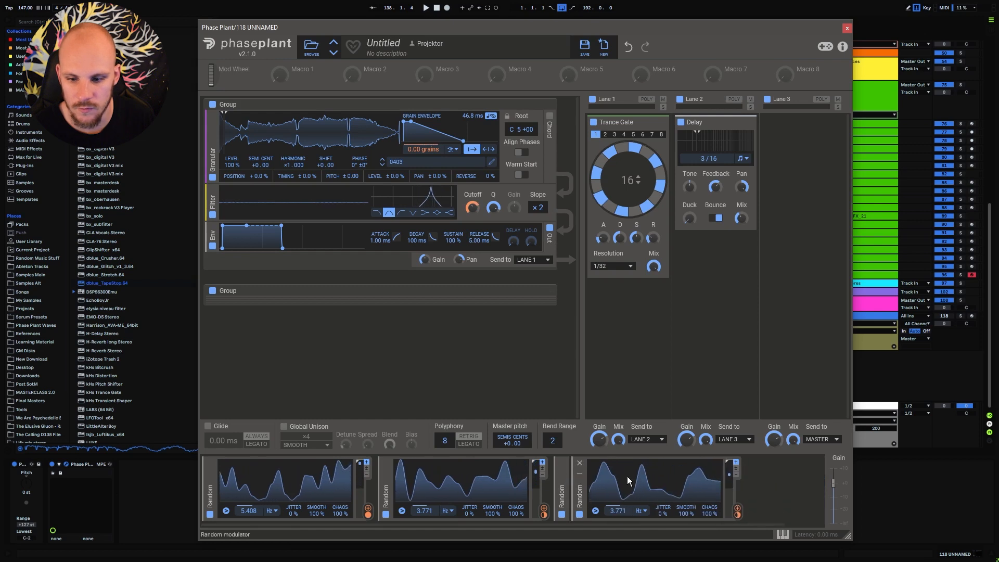
{"action": "left_click", "coordinate": [580, 475]}
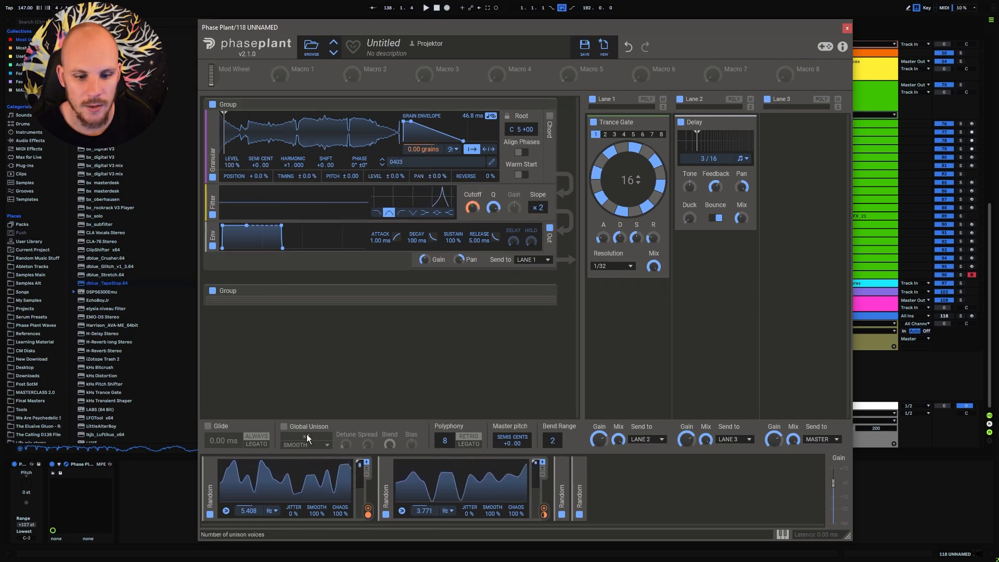
{"action": "mouse_move", "coordinate": [367, 514]}
{"action": "mouse_move", "coordinate": [423, 157]}
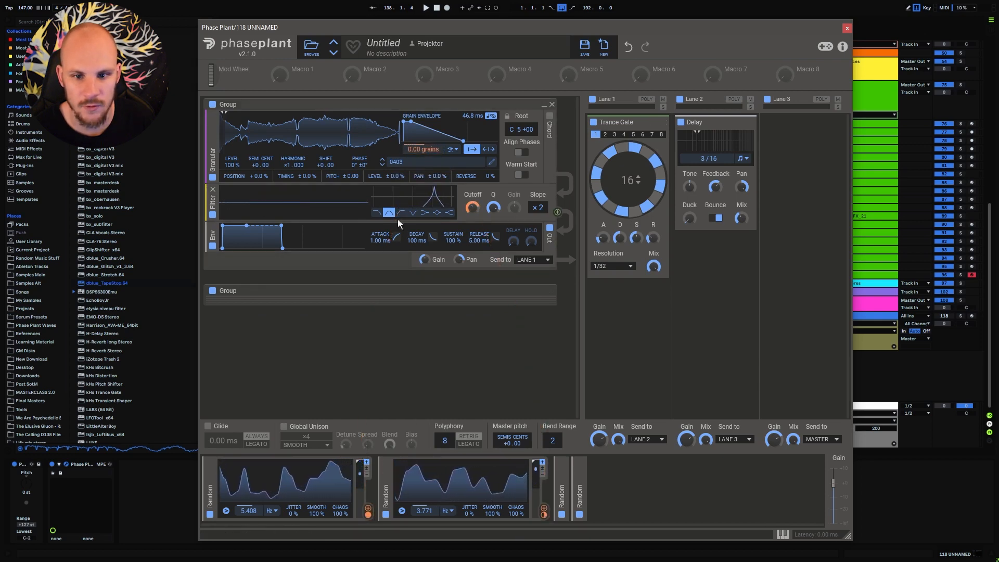
Step: With the first group's Filter bypassed, try 28.1 grains, reset the grain count to 0.00 and modulate it with the first Random
{"action": "left_click", "coordinate": [212, 214]}
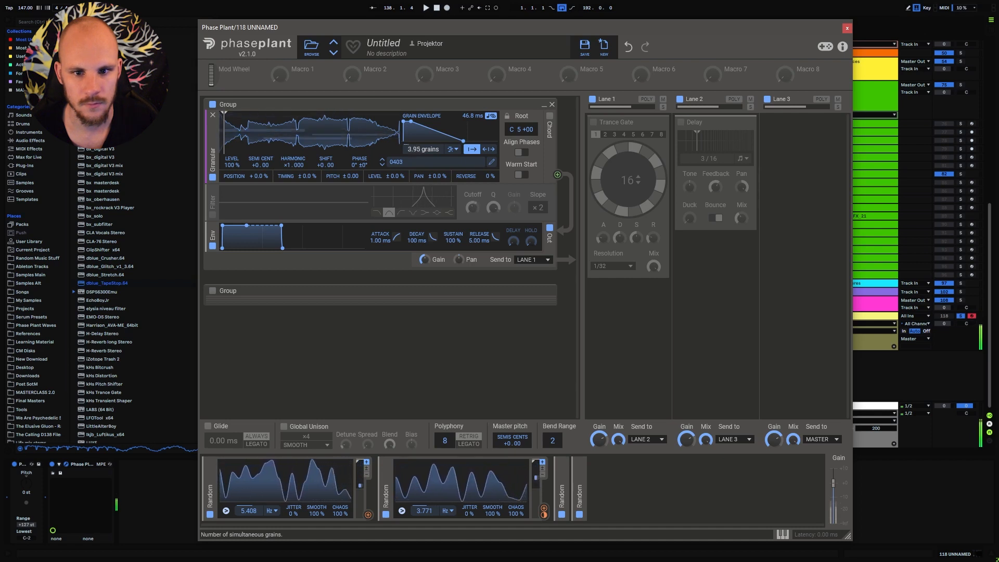
{"action": "left_click_drag", "start_coordinate": [423, 150], "coordinate": [423, 132]}
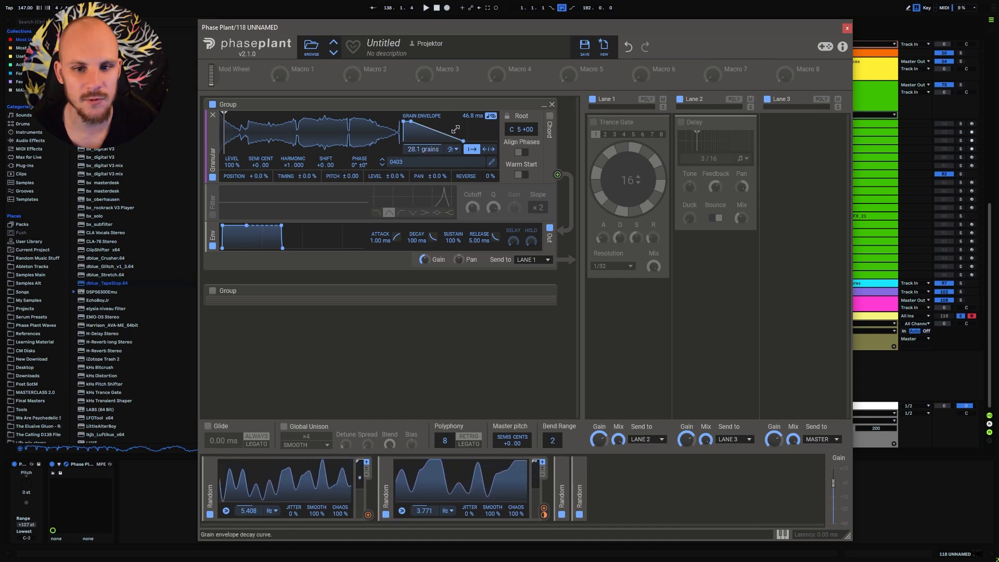
{"action": "left_click_drag", "start_coordinate": [424, 146], "coordinate": [424, 156]}
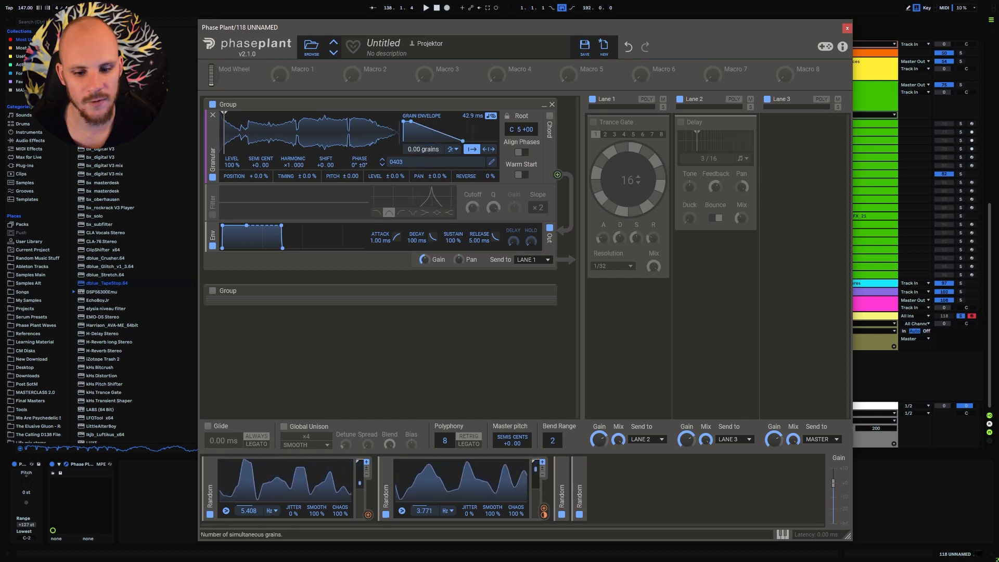
{"action": "left_click_drag", "start_coordinate": [368, 515], "coordinate": [423, 155]}
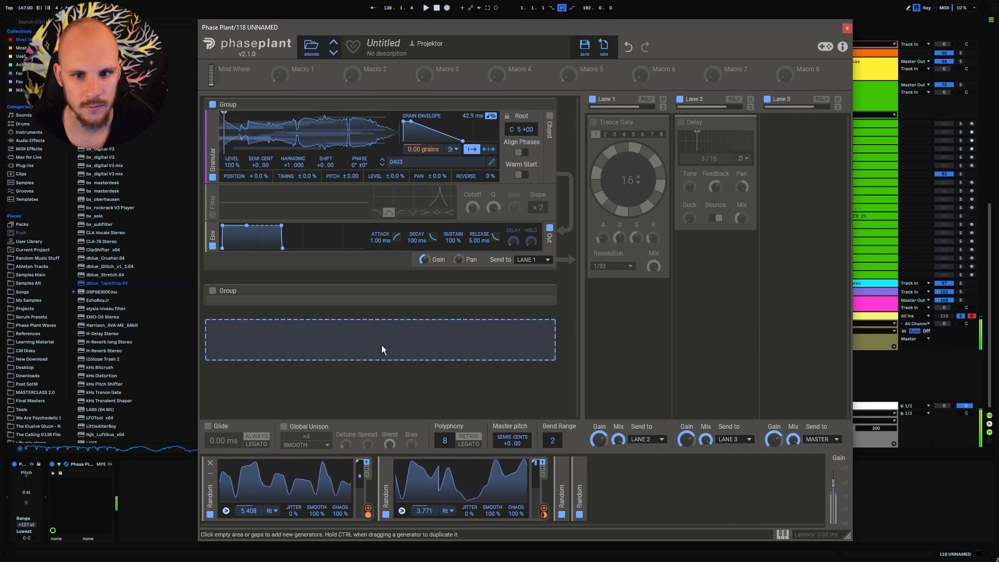
Step: Re-enable the first group's Filter and pan that group's output 71% right
{"action": "left_click", "coordinate": [213, 215]}
{"action": "left_click_drag", "start_coordinate": [458, 261], "coordinate": [457, 228]}
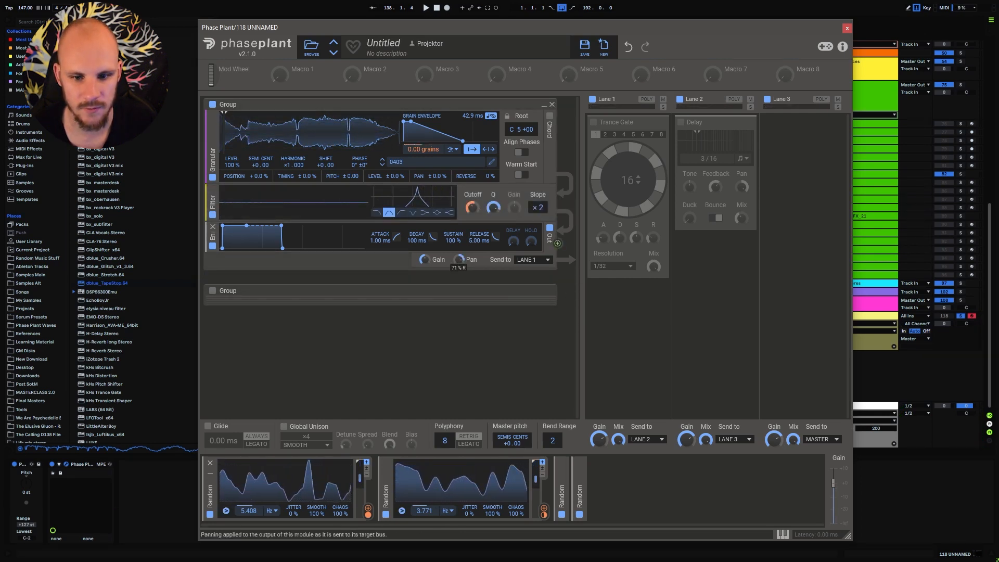
Step: Enable the second generator group and expand it to show its Granular, Filter and envelope modules
{"action": "left_click", "coordinate": [213, 291]}
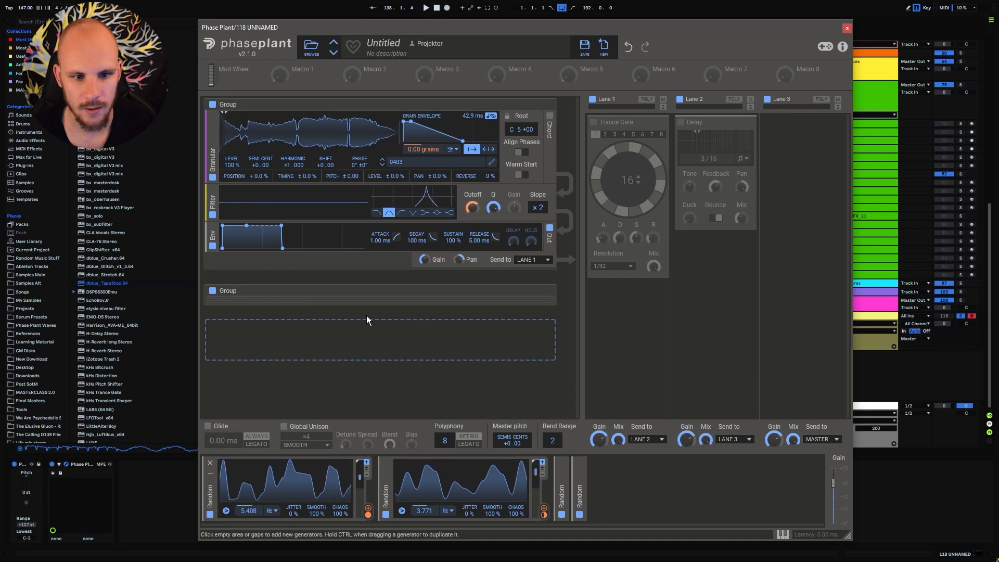
{"action": "left_click", "coordinate": [542, 292]}
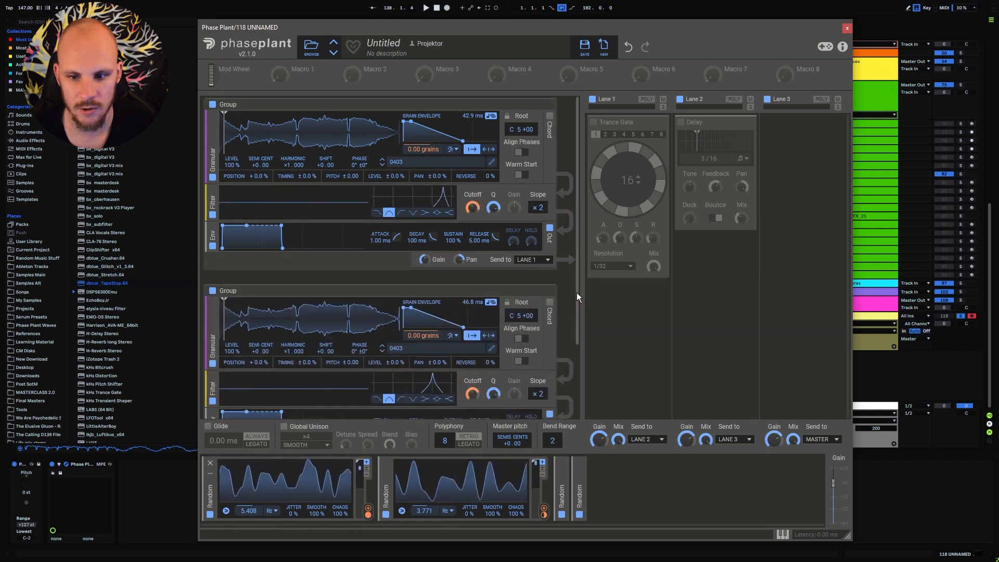
{"action": "left_click_drag", "start_coordinate": [576, 297], "coordinate": [576, 364]}
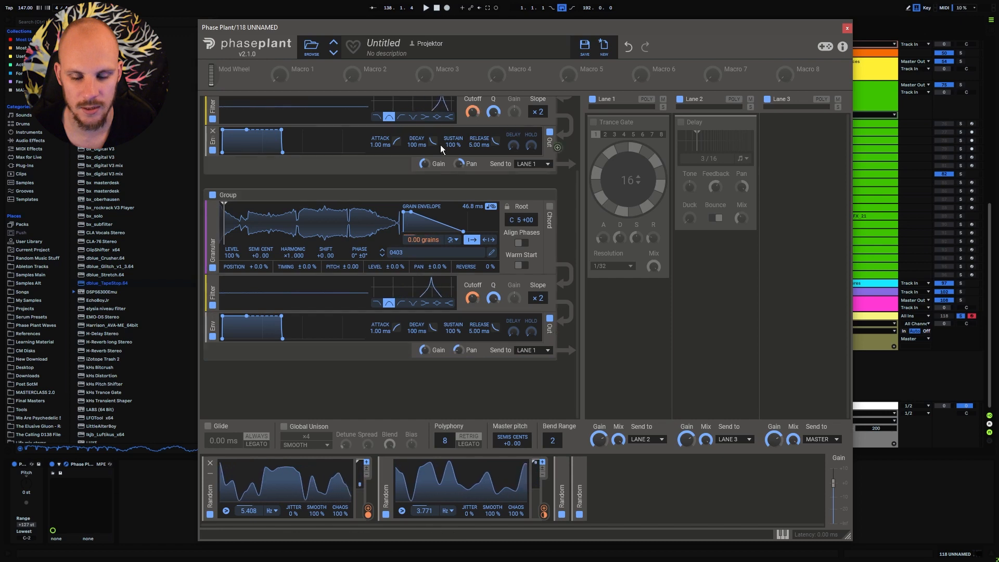
Step: Enable the Trance Gate in Lane 1 and the Delay in Lane 2, and audition both groups through them
{"action": "left_click", "coordinate": [593, 129]}
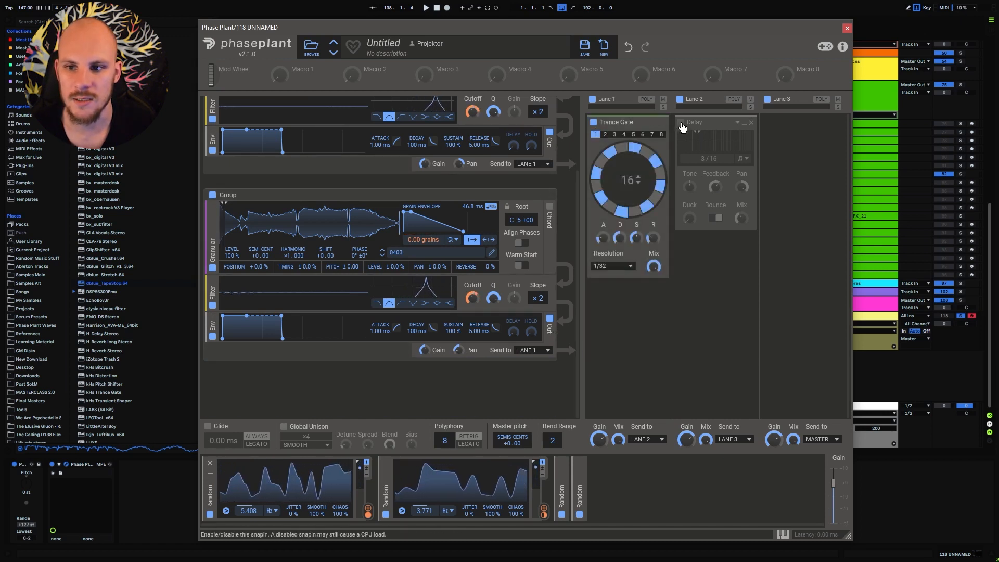
{"action": "left_click_drag", "start_coordinate": [402, 27], "coordinate": [384, 15]}
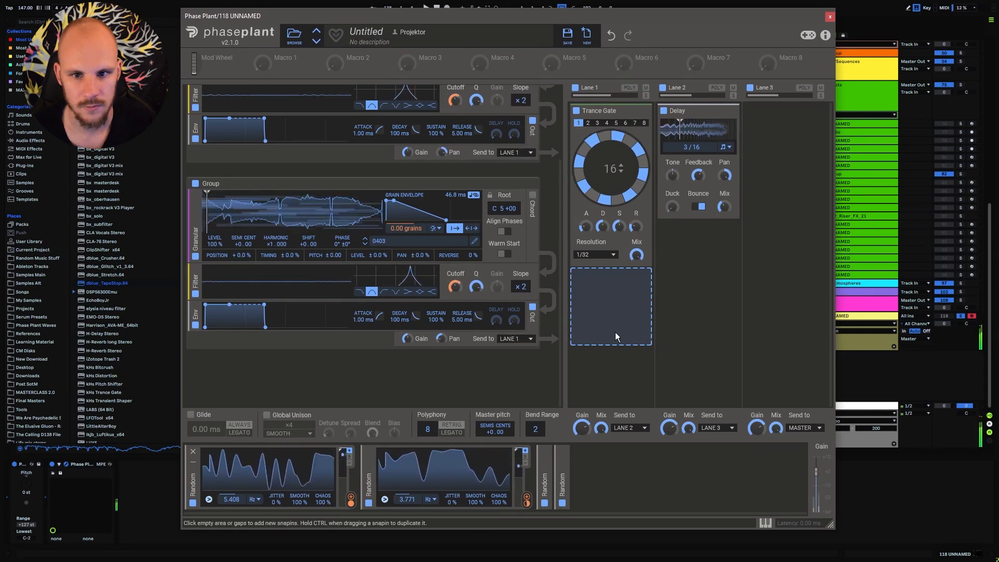
{"action": "left_click_drag", "start_coordinate": [560, 270], "coordinate": [561, 207]}
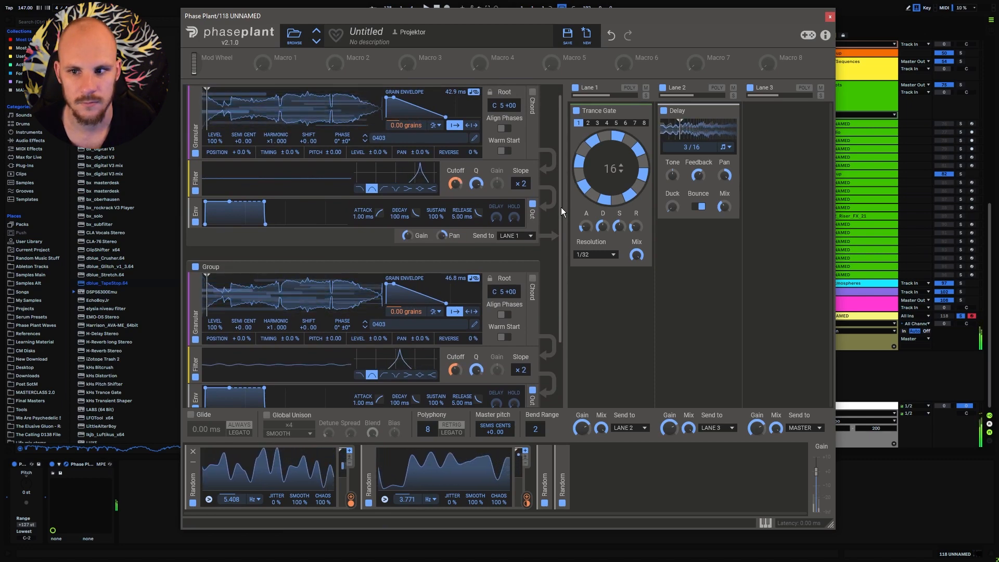